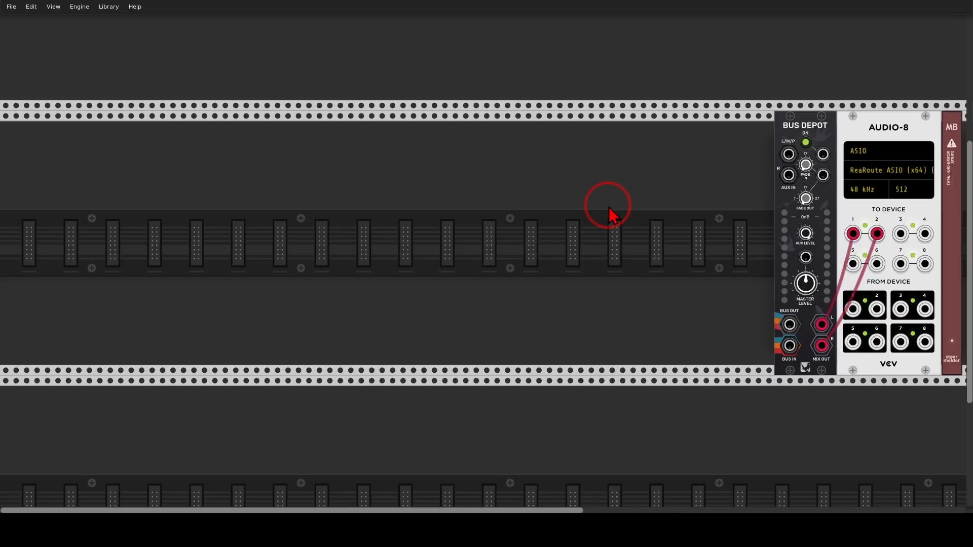
Add a Bogaudio FM-OP module to the rack's empty row and make its level follow the envelope
right_click(609, 206)
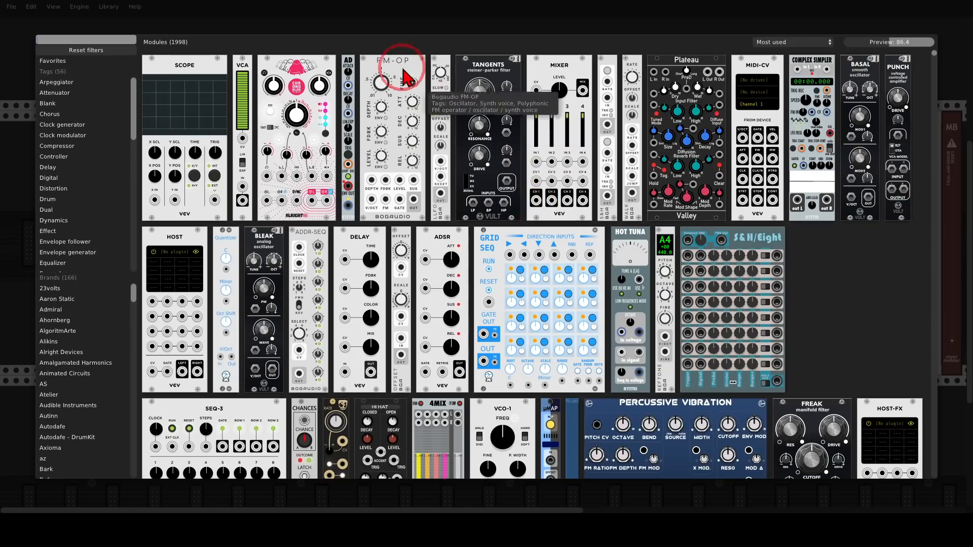
left_click(398, 86)
left_click_drag(399, 116, 394, 169)
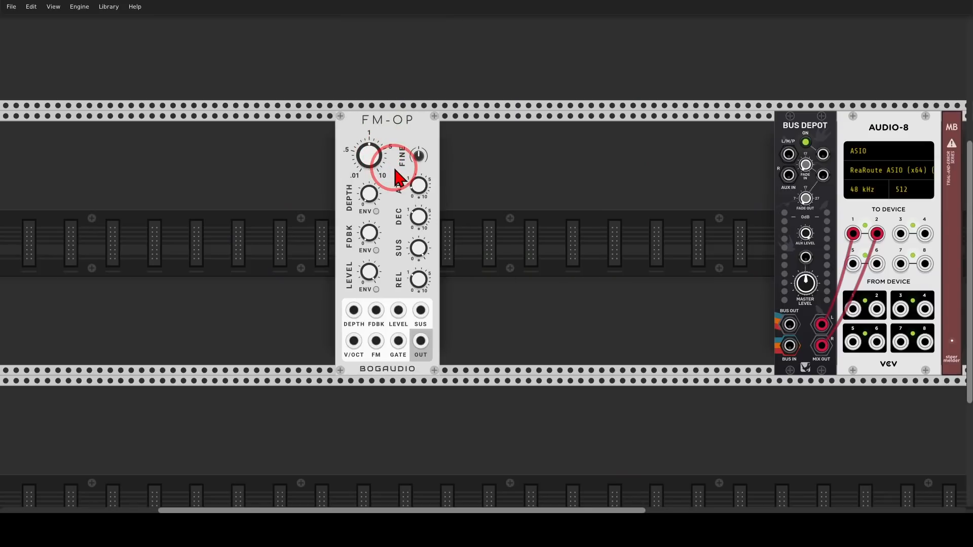
mouse_move(395, 170)
left_mouse_down()
mouse_move(428, 173)
mouse_move(398, 237)
mouse_move(445, 249)
mouse_move(439, 175)
mouse_move(427, 185)
left_mouse_up()
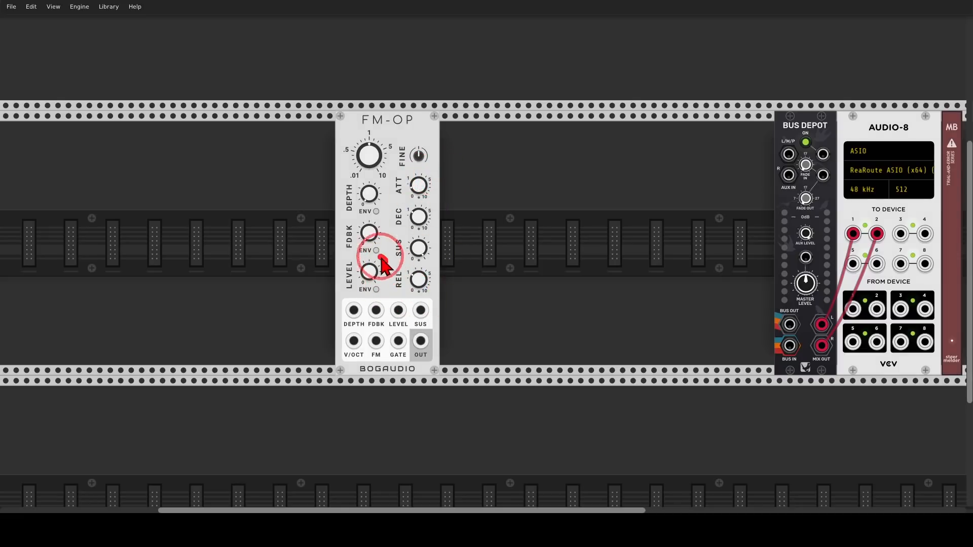
mouse_move(386, 261)
left_mouse_down()
mouse_move(349, 312)
mouse_move(397, 283)
mouse_move(370, 273)
mouse_move(378, 296)
left_mouse_up()
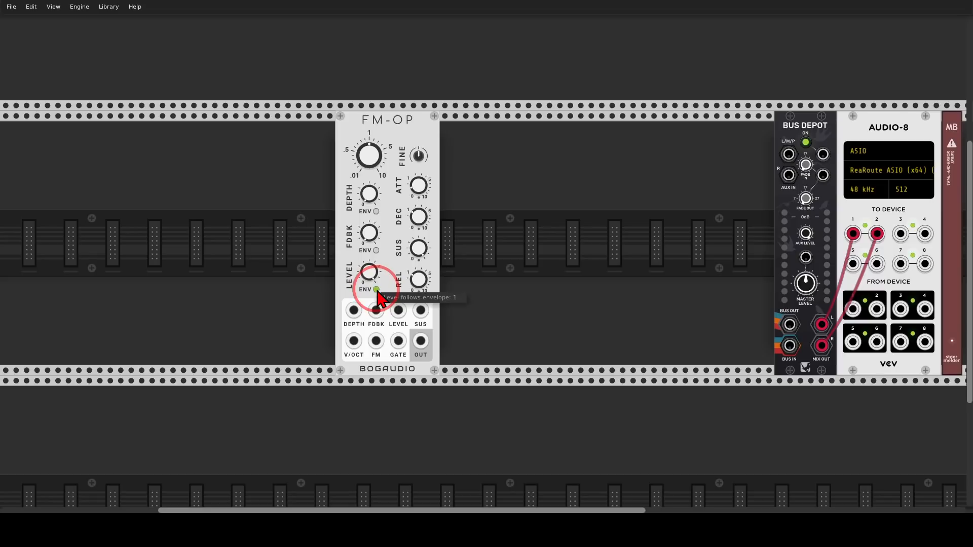
Add a VCV MIDI-CV module before the FM-OP and set its MIDI device to Impact LX88+ 2
right_click(242, 270)
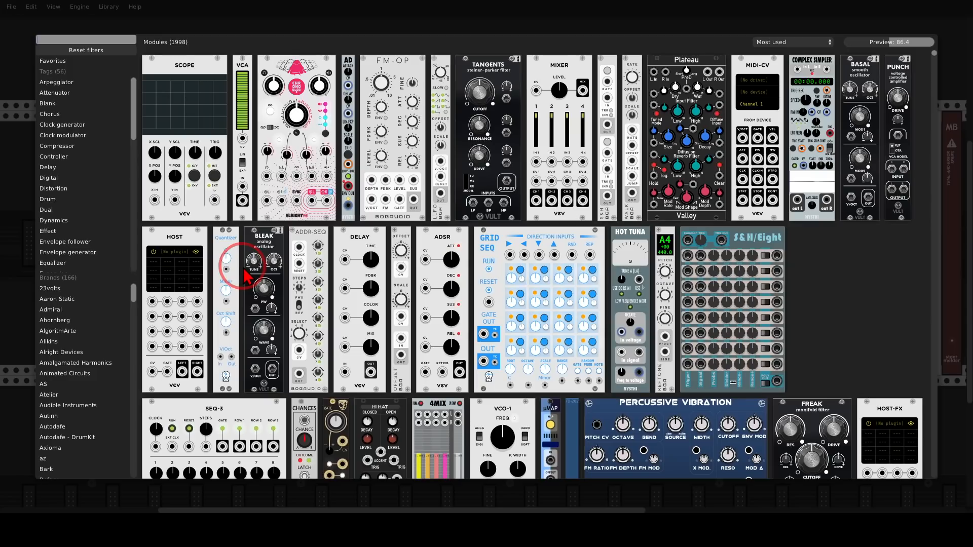
type("midi")
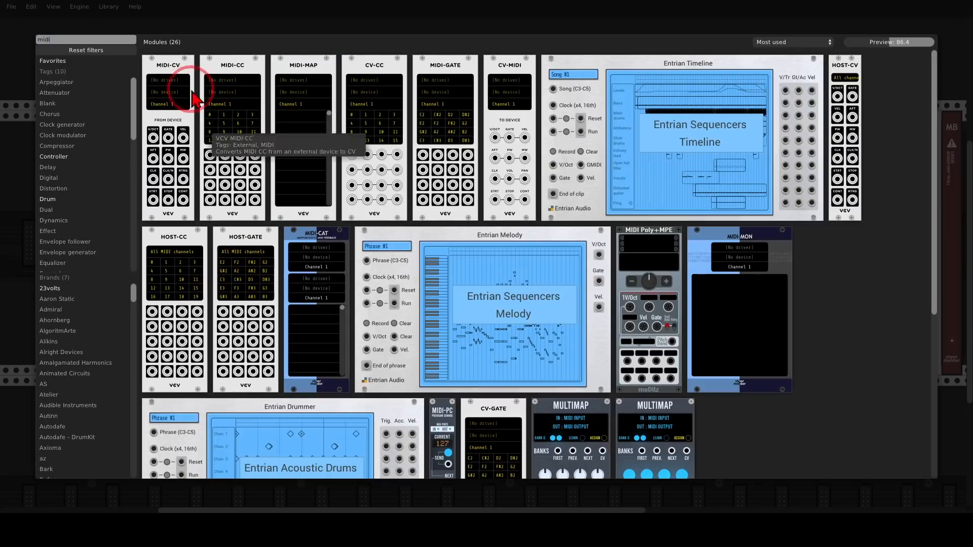
left_click(180, 72)
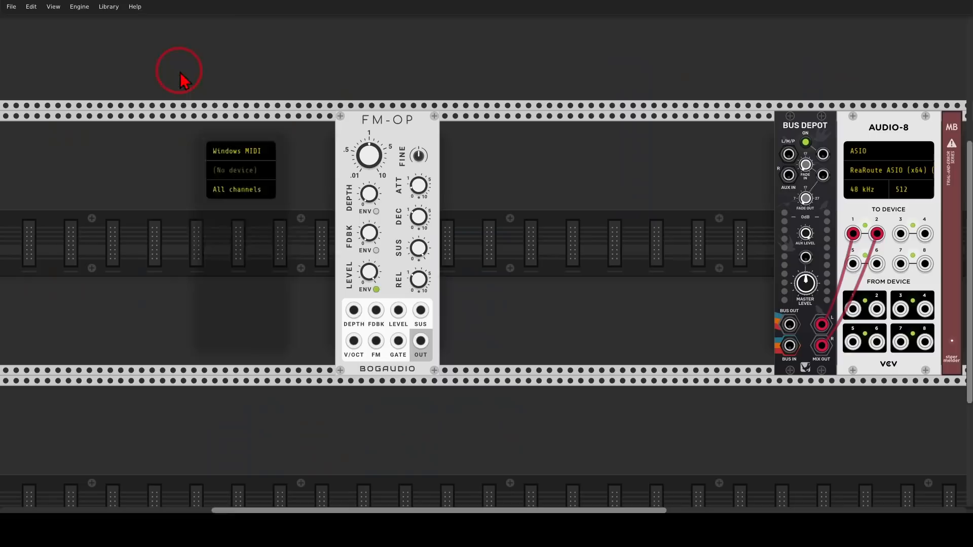
left_click(202, 173)
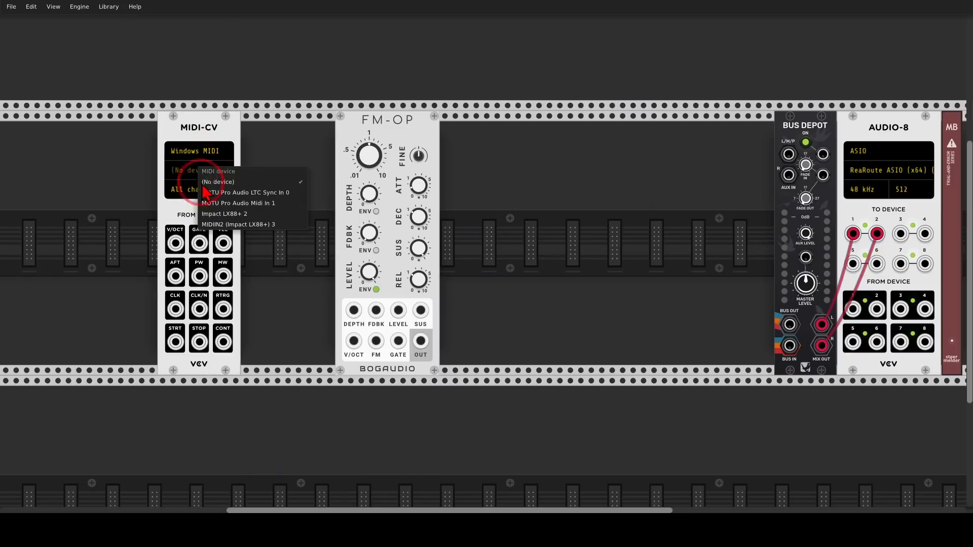
left_click(224, 215)
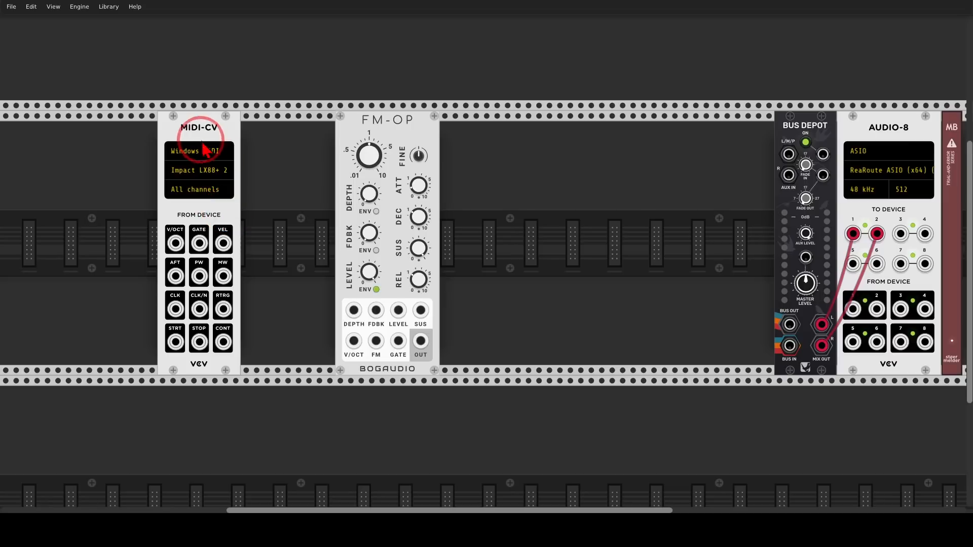
Set the MIDI-CV module's polyphony channels to 8
right_click(199, 136)
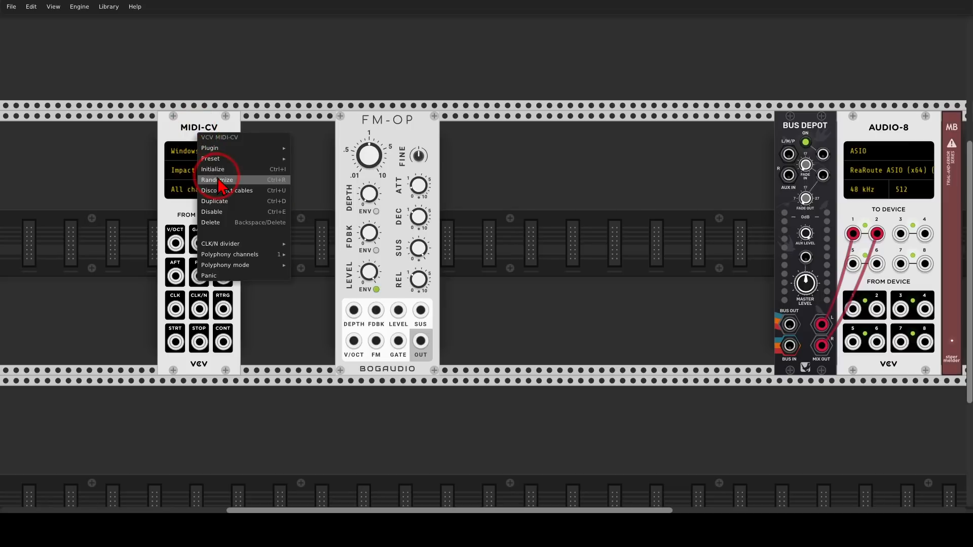
left_click(243, 254)
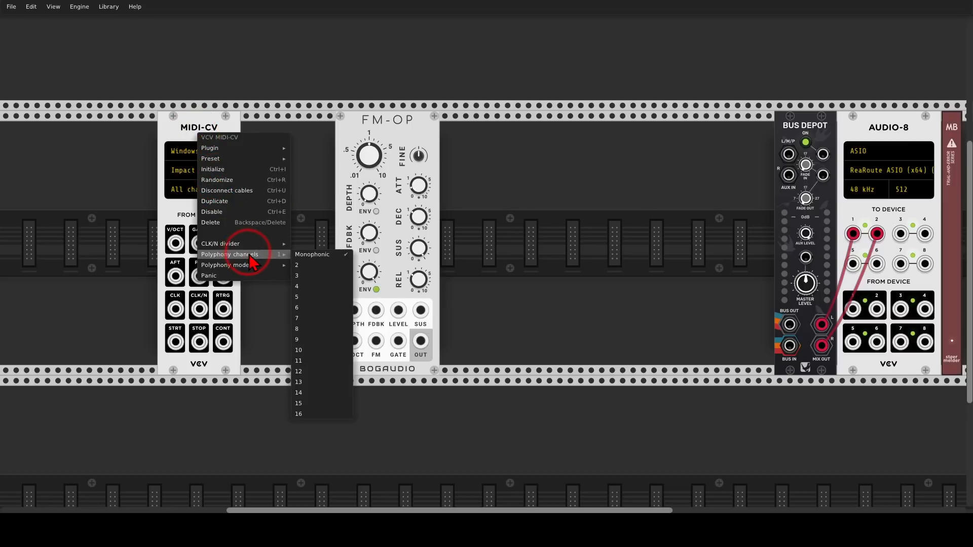
left_click(314, 329)
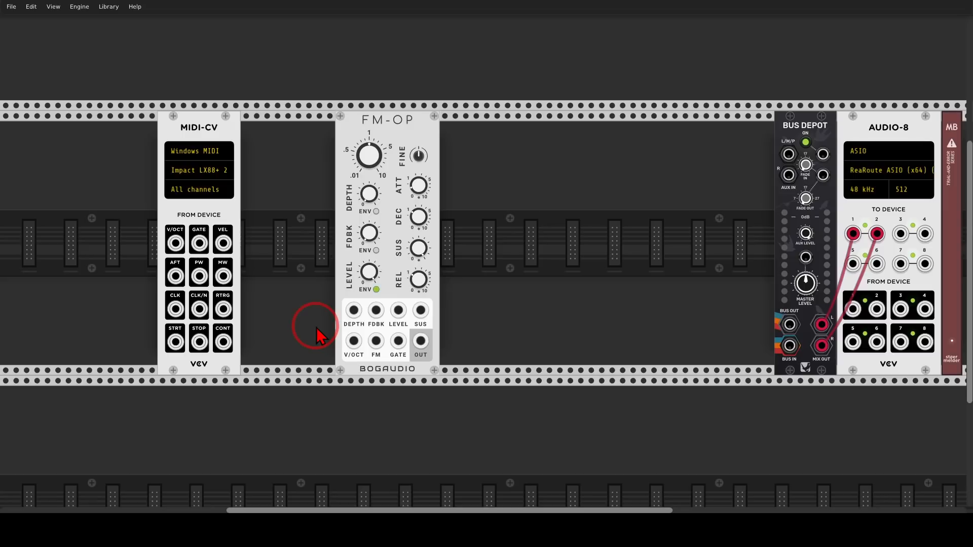
Patch the MIDI-CV V/OCT and GATE outputs to the matching V/OCT and GATE inputs on the FM-OP
left_click_drag(175, 243, 354, 341)
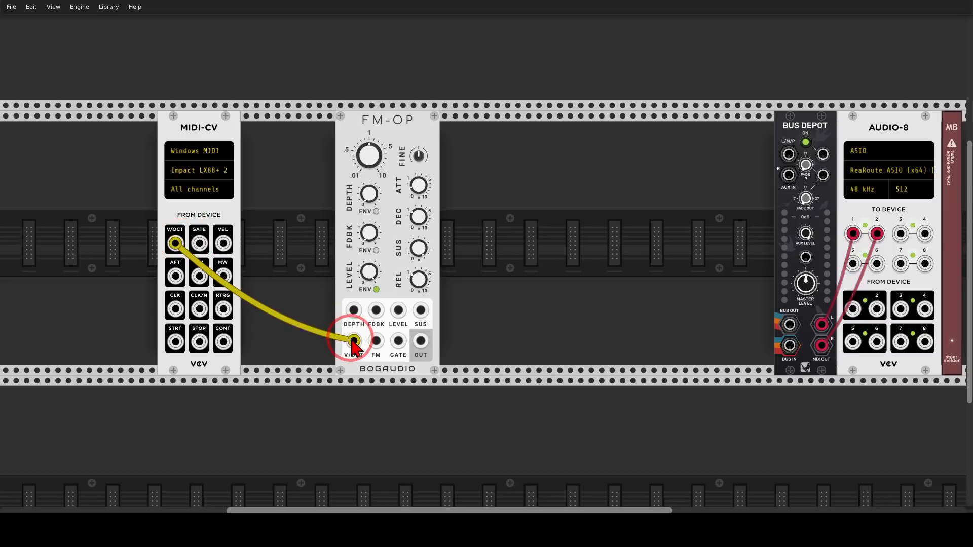
left_click_drag(199, 243, 398, 341)
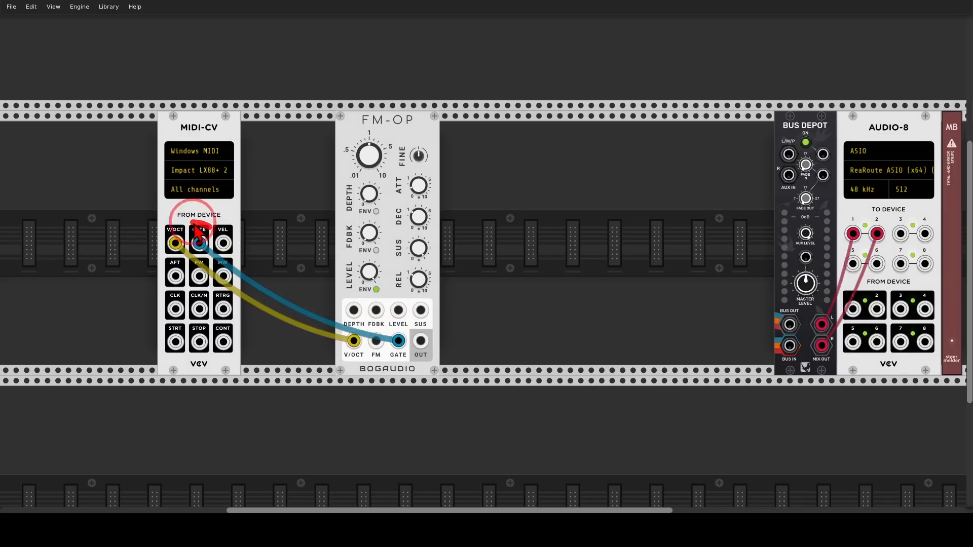
mouse_move(197, 232)
left_mouse_down()
mouse_move(170, 256)
mouse_move(212, 229)
left_mouse_up()
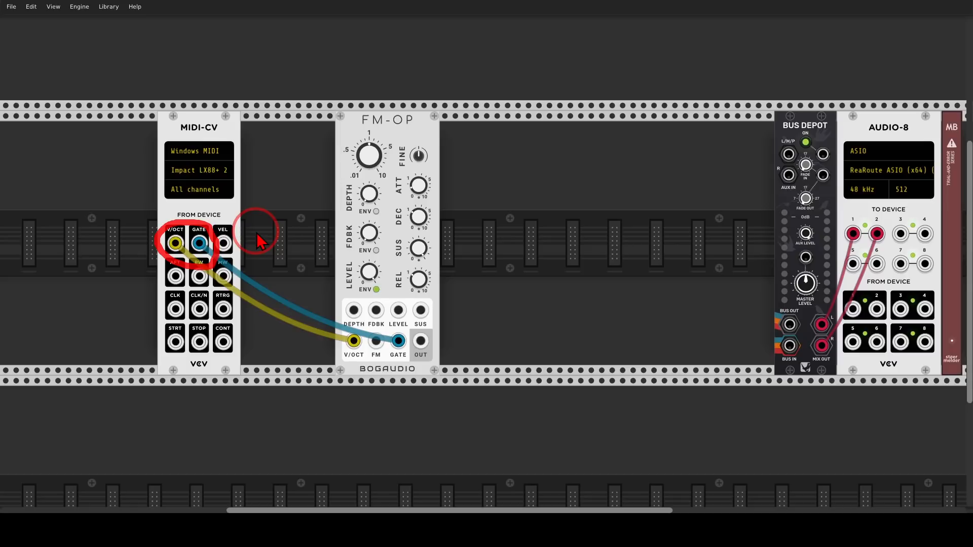
Find the VCV Sum module by searching for "sum" and place it directly after the FM-OP
right_click(472, 234)
type("s")
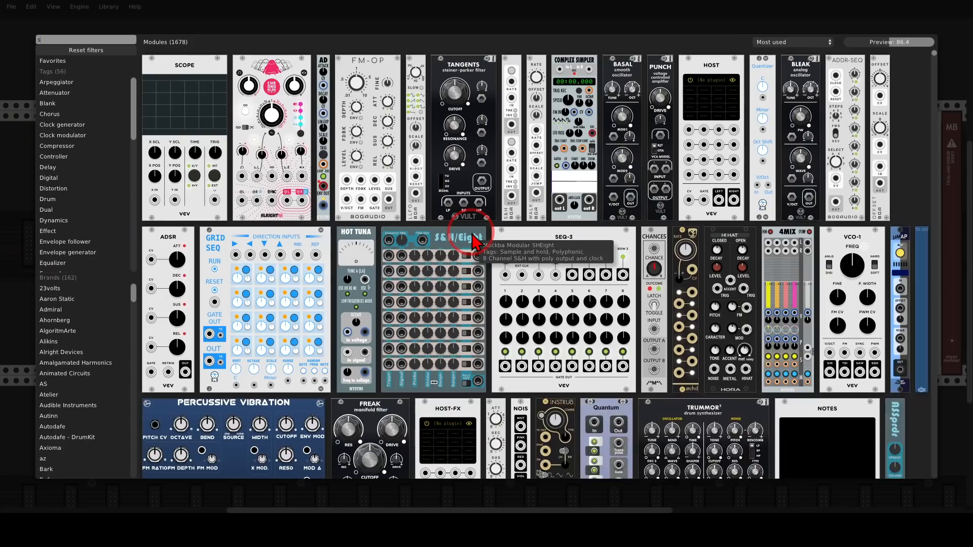
type("um")
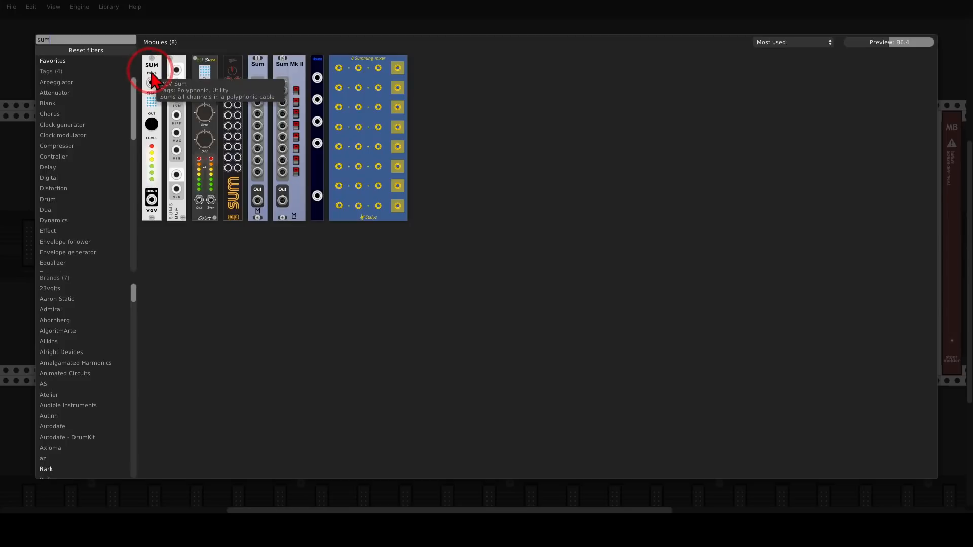
left_click_drag(152, 77, 412, 185)
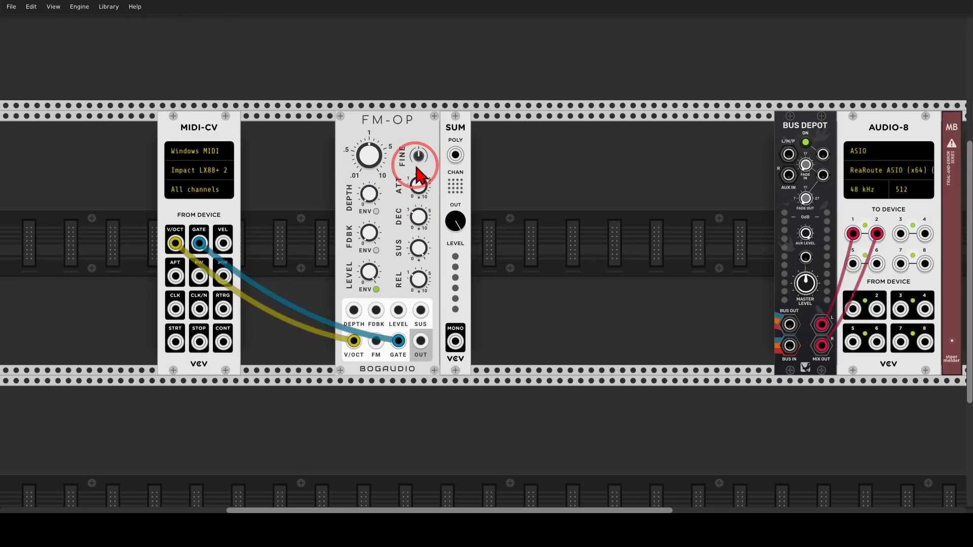
Route the FM-OP output through the Sum module to the Bus Depot's L/M/P aux input, lowering the Sum's output level
left_click_drag(420, 341, 455, 155)
left_click_drag(455, 221, 486, 258)
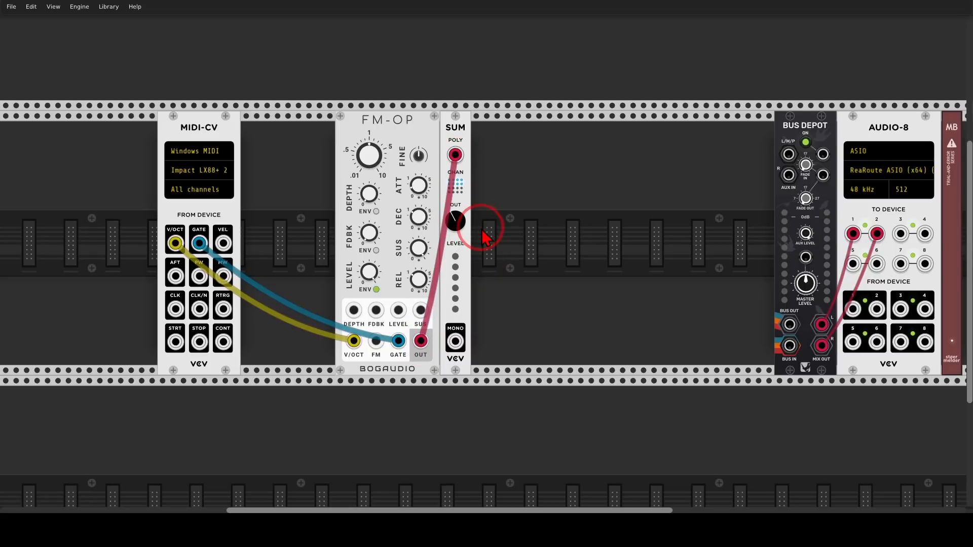
left_click_drag(455, 340, 789, 154)
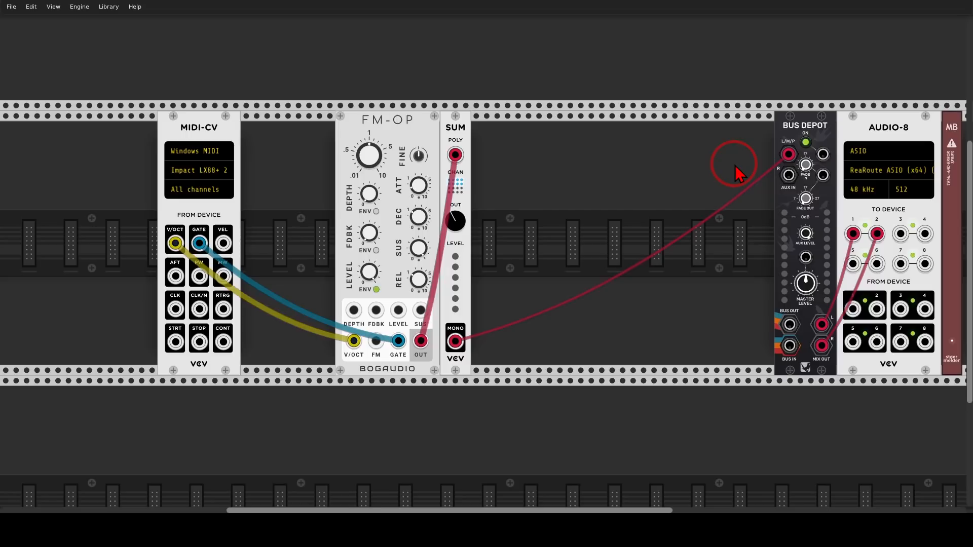
Duplicate the FM-OP as a modulator placed before the original, and turn off the modulator's level envelope
left_click_drag(372, 120, 466, 138)
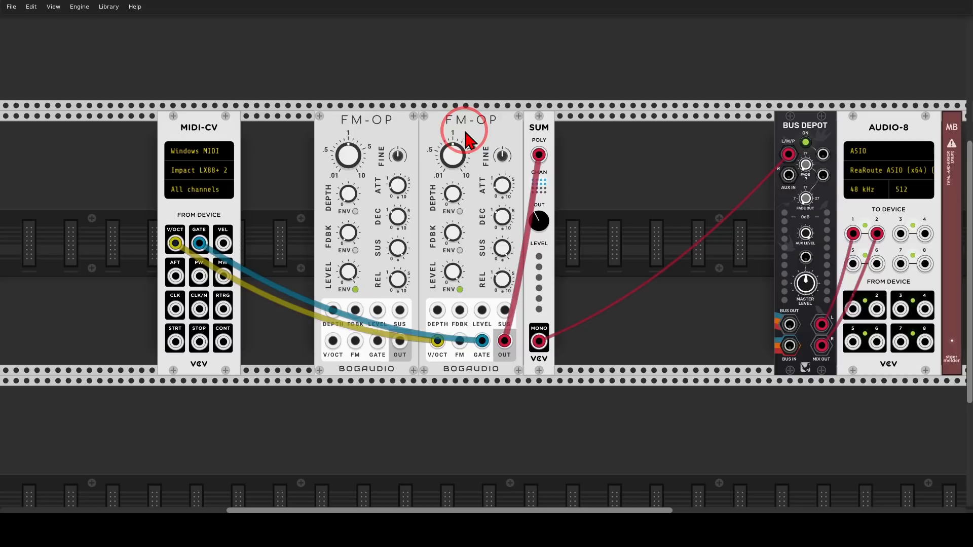
left_click_drag(488, 106, 500, 148)
left_click_drag(358, 144, 406, 144)
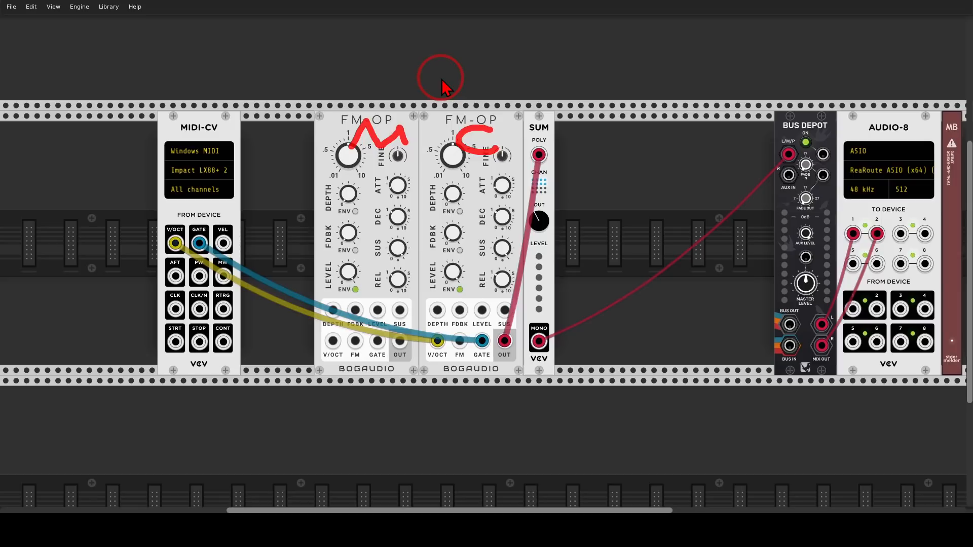
key("Escape")
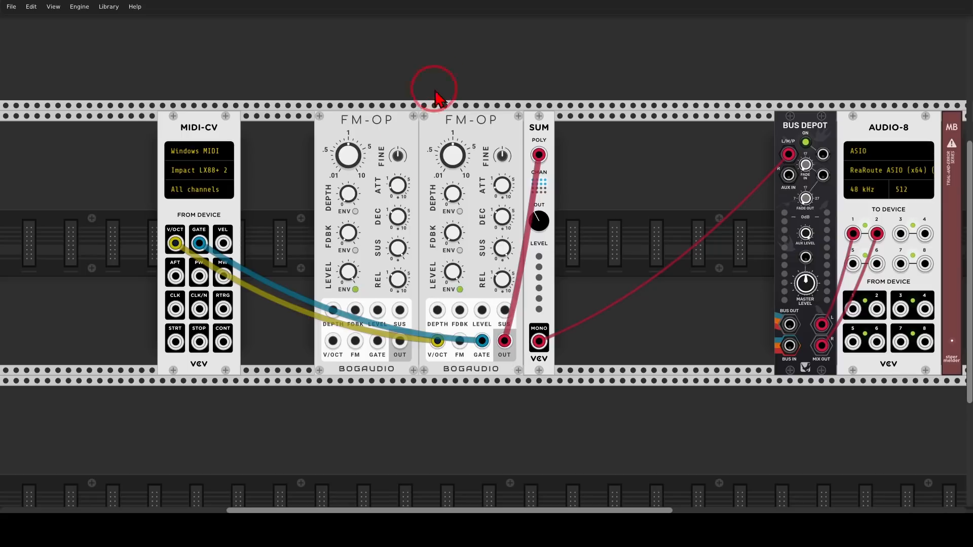
left_click(356, 291)
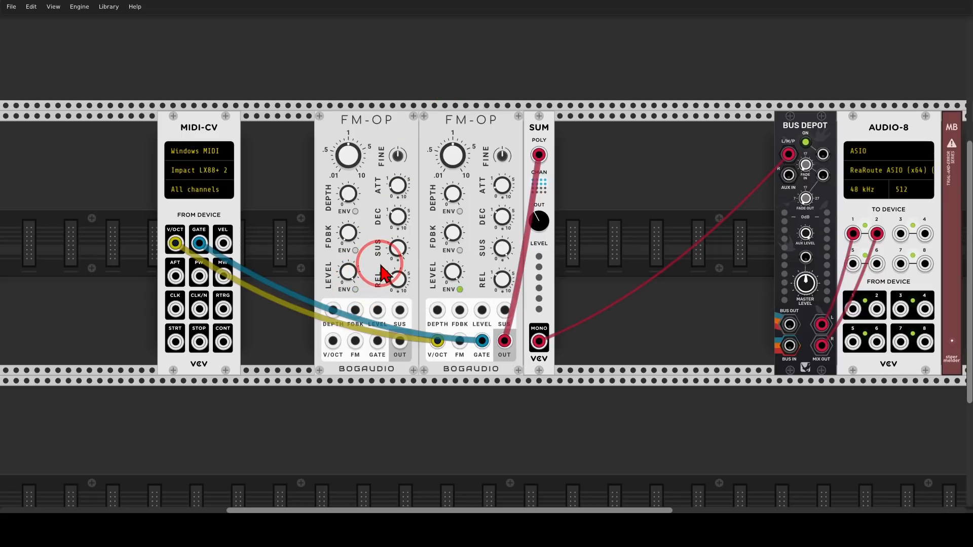
Patch the MIDI-CV V/OCT output to the modulator FM-OP, and the modulator's OUT to the carrier's FM input
left_click(333, 344)
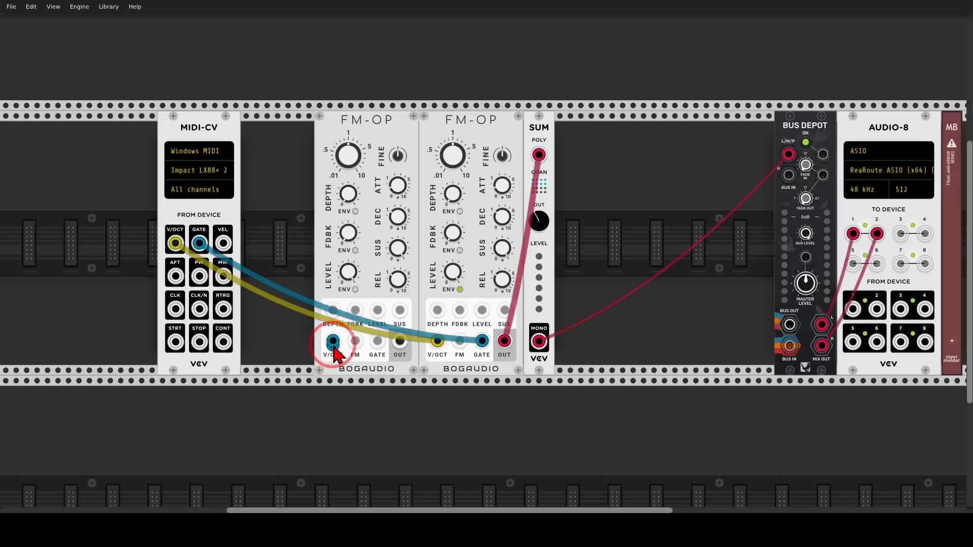
left_click(333, 343)
left_click(333, 344)
left_click_drag(333, 345, 175, 244)
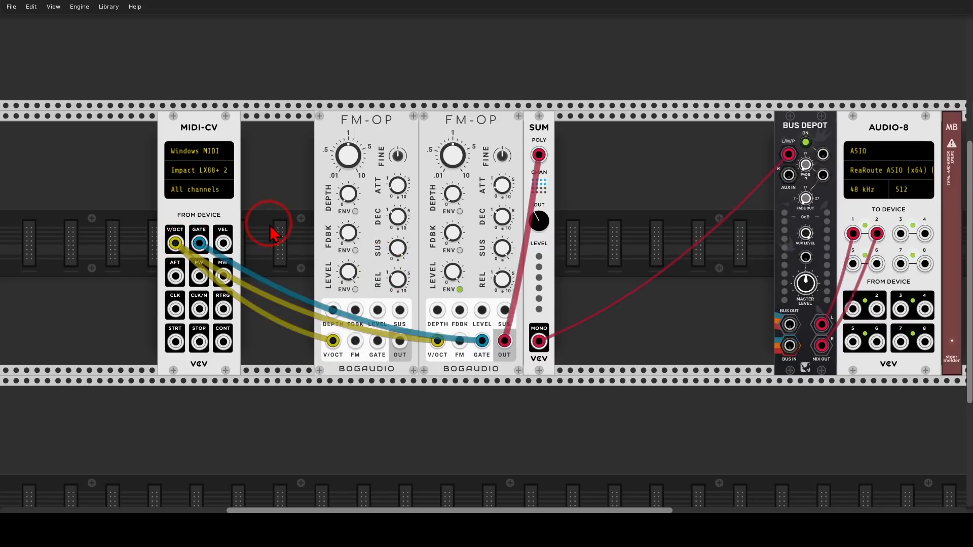
left_click_drag(399, 341, 464, 348)
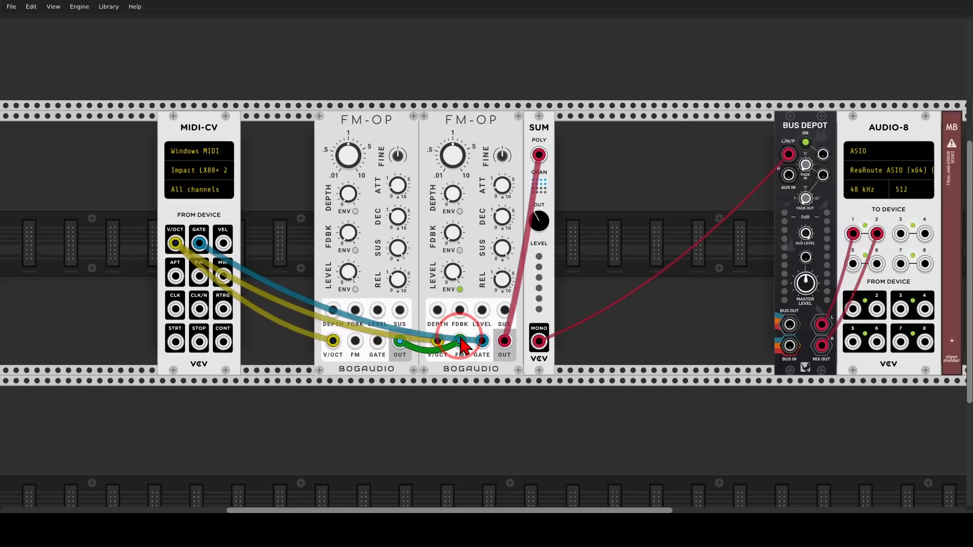
left_click_drag(464, 347, 460, 343)
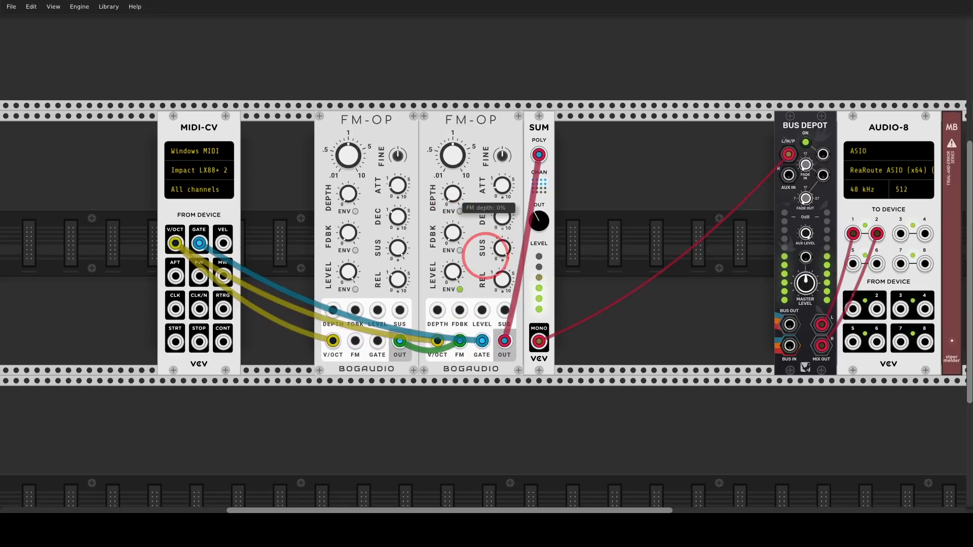
Set the carrier FM-OP's FM depth to 19.65% and switch on its linear level response
mouse_move(485, 256)
left_mouse_down()
mouse_move(456, 185)
mouse_move(486, 256)
mouse_move(451, 195)
mouse_move(465, 219)
mouse_move(456, 183)
mouse_move(485, 255)
mouse_move(462, 198)
left_mouse_up()
mouse_move(454, 196)
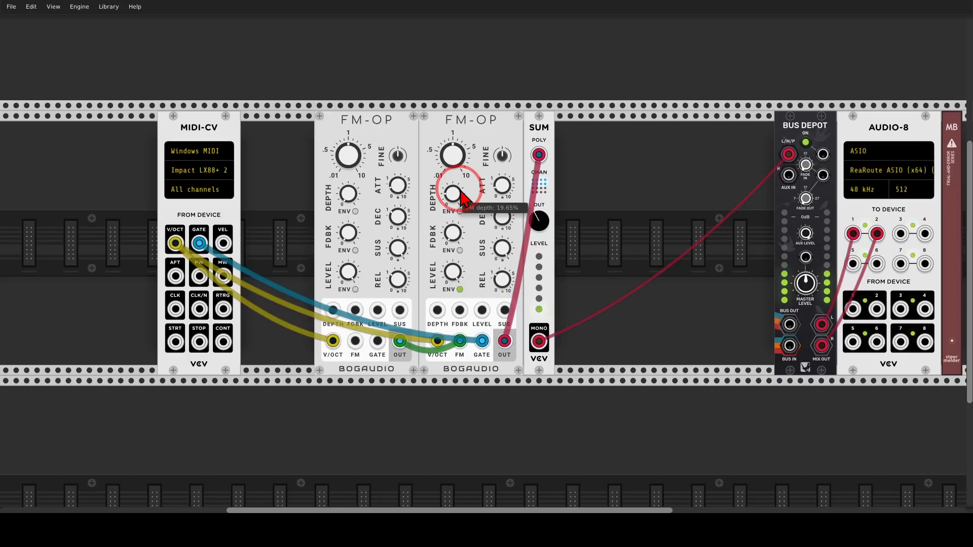
right_click(483, 138)
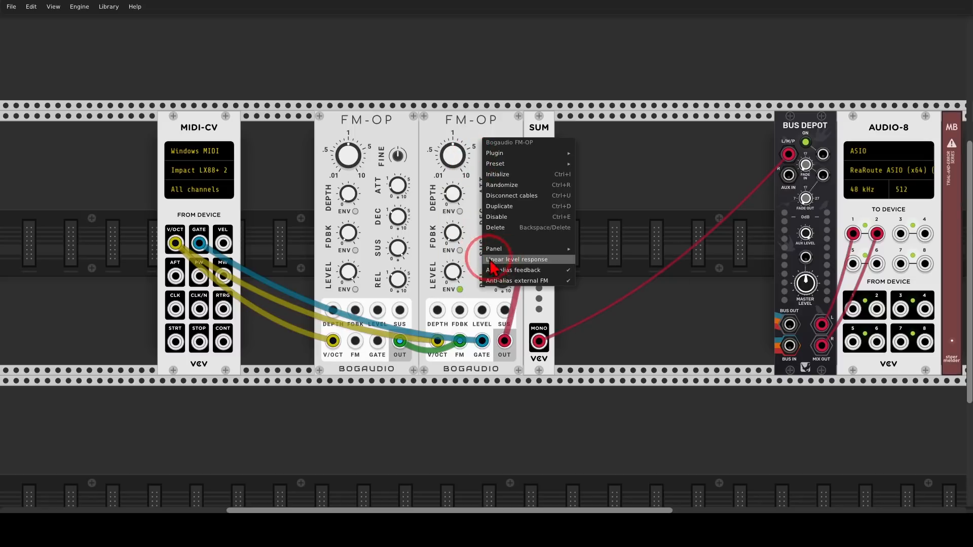
left_click(516, 259)
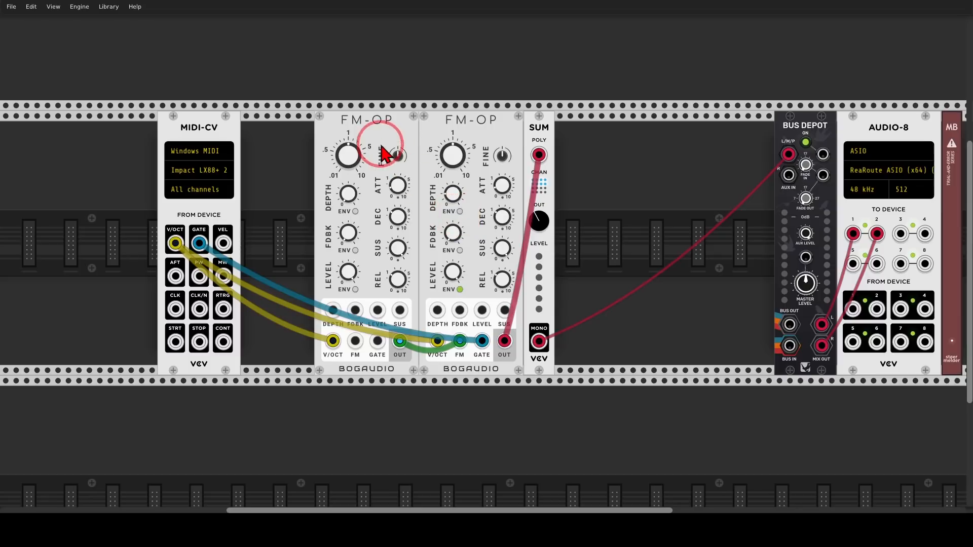
Duplicate the modulator FM-OP in front of the existing ones, patching its OUT to the middle FM-OP's FM input and MIDI-CV V/OCT to it
left_click_drag(381, 143, 476, 141)
key("ctrl+d")
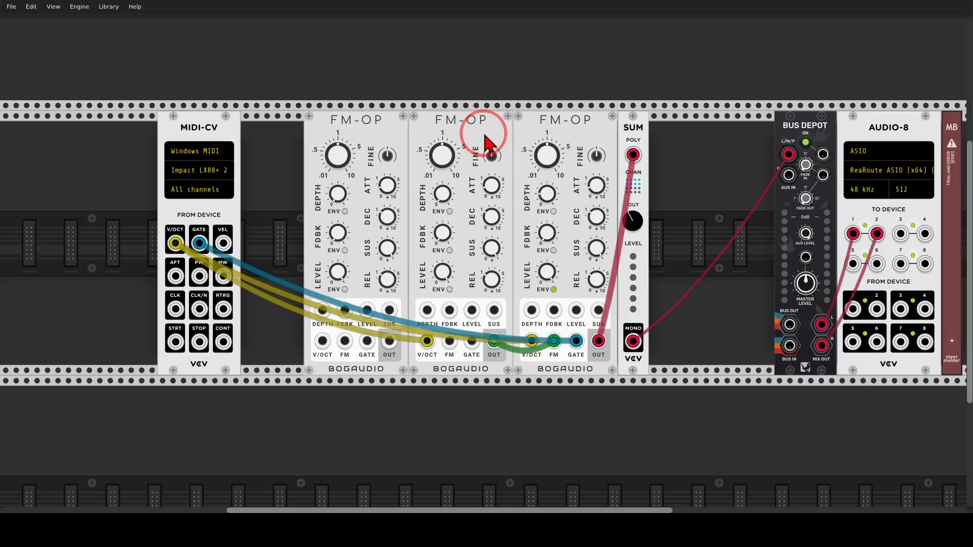
left_click_drag(389, 347, 447, 343)
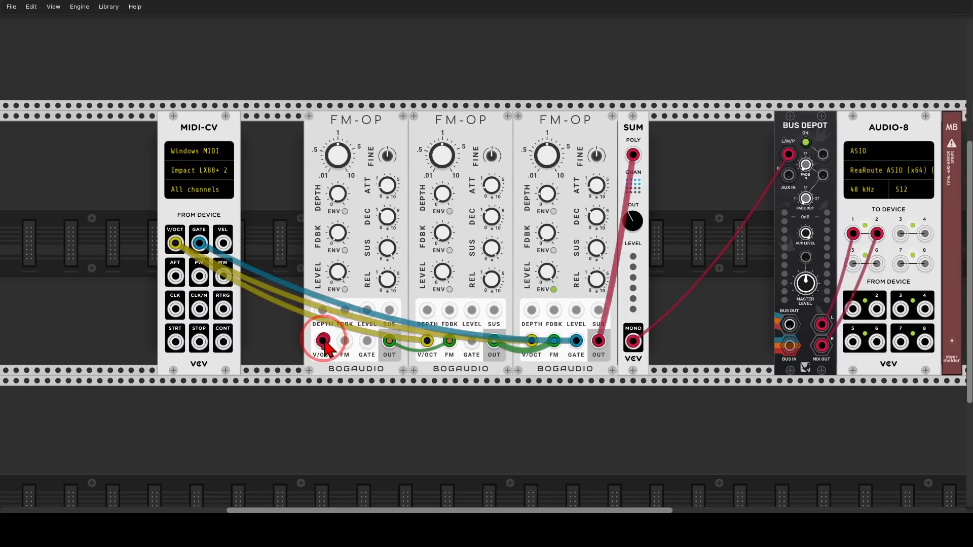
left_click_drag(329, 347, 178, 246)
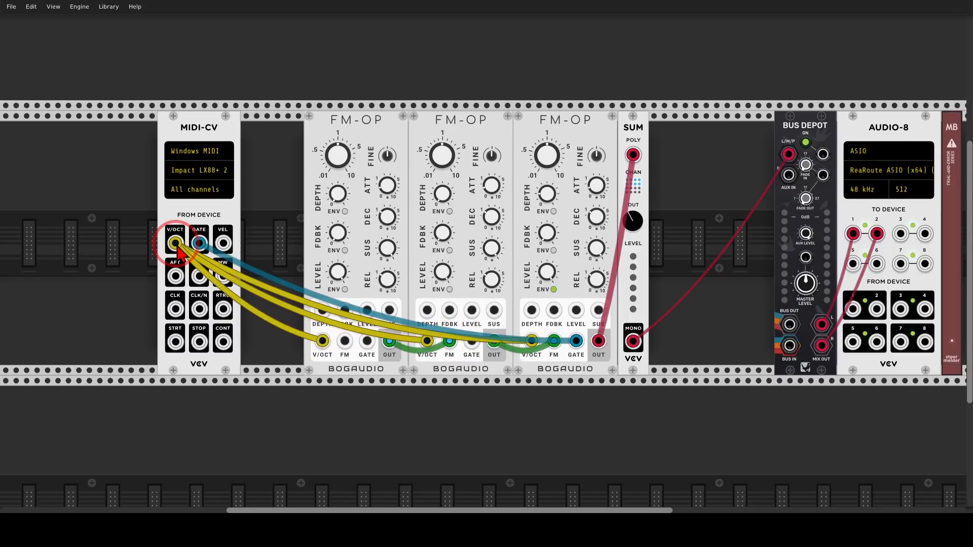
left_click(345, 194)
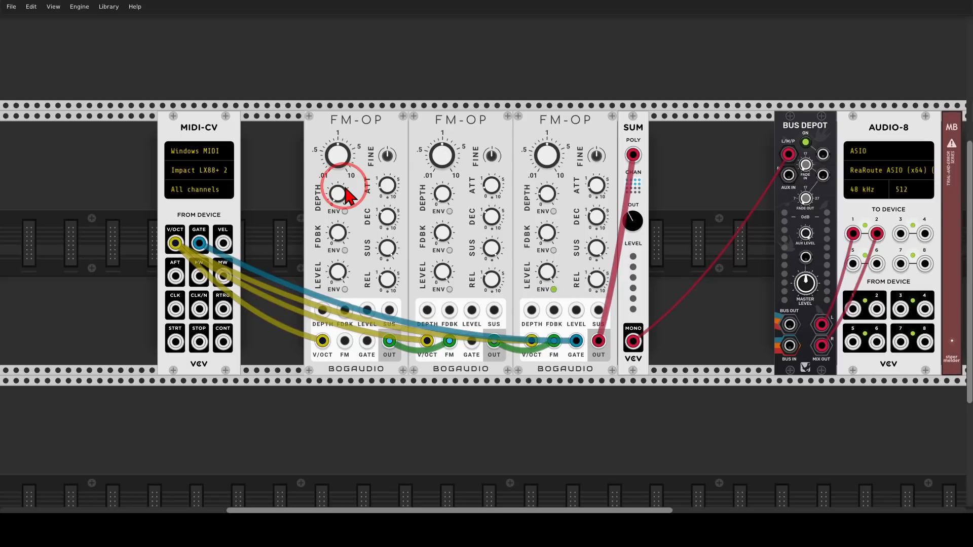
Check the frequency ratio of the first FM-OP that feeds the middle FM-OP
left_click(341, 155)
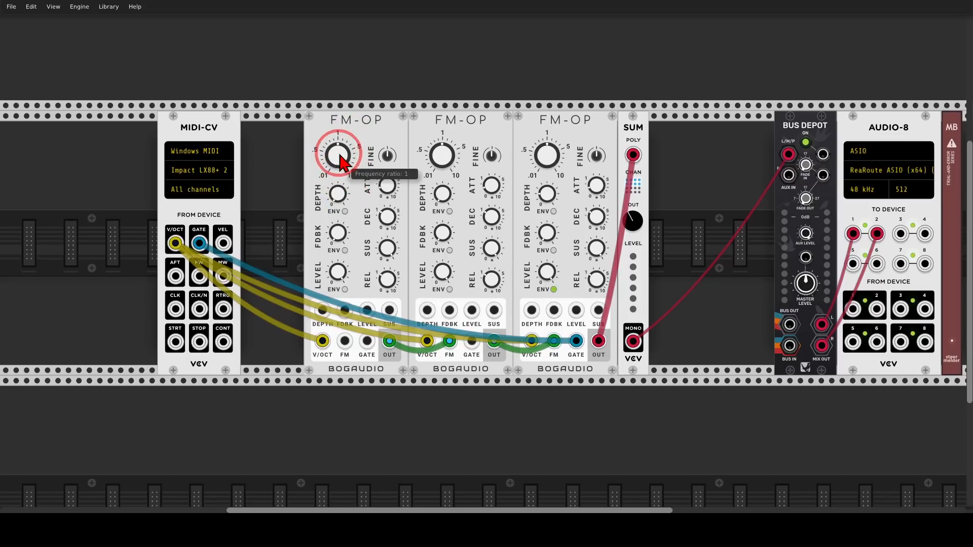
mouse_move(349, 129)
left_mouse_down()
mouse_move(311, 170)
mouse_move(349, 182)
mouse_move(372, 144)
mouse_move(357, 126)
mouse_move(364, 138)
left_mouse_up()
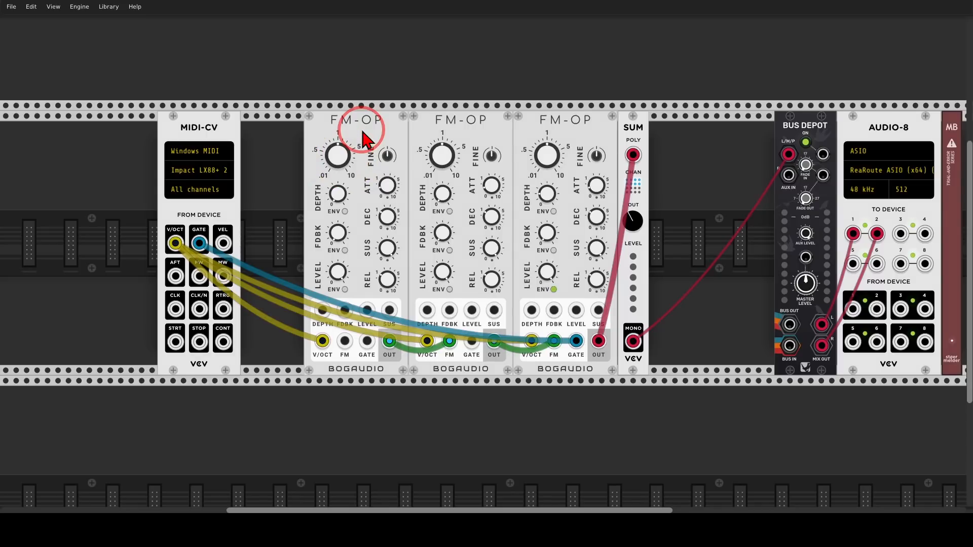
left_click(339, 156)
right_click(339, 156)
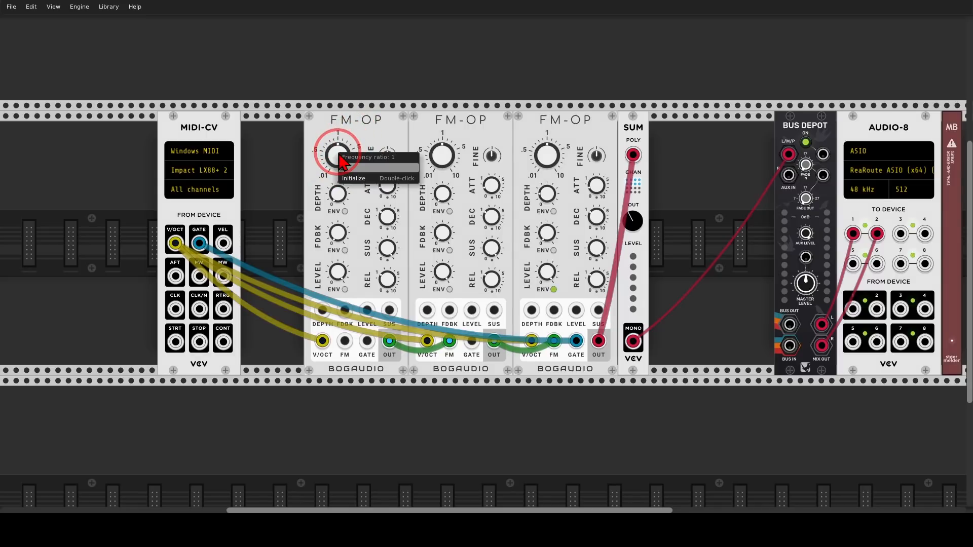
mouse_move(341, 159)
left_mouse_down()
mouse_move(312, 175)
mouse_move(370, 167)
mouse_move(338, 79)
mouse_move(353, 93)
left_mouse_up()
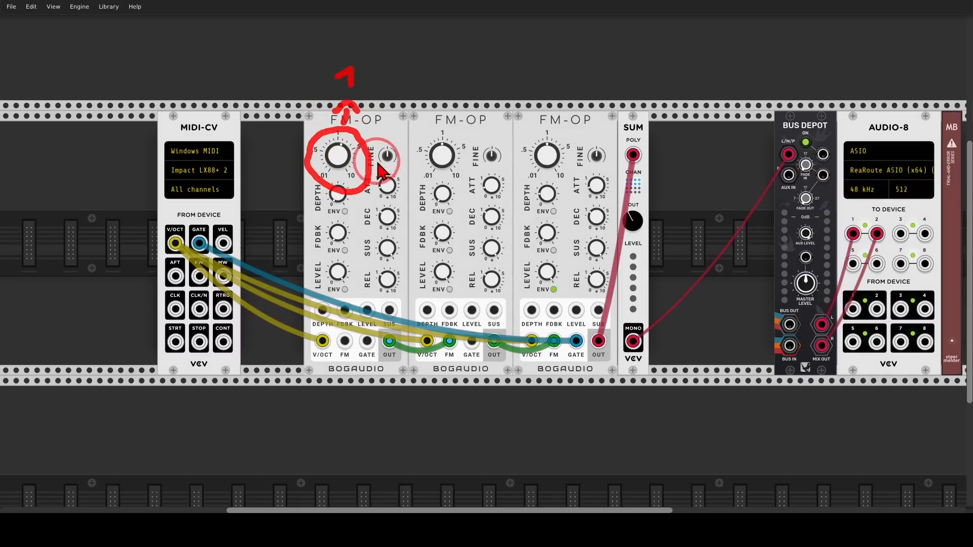
mouse_move(372, 162)
left_mouse_down()
mouse_move(426, 160)
mouse_move(416, 183)
left_mouse_up()
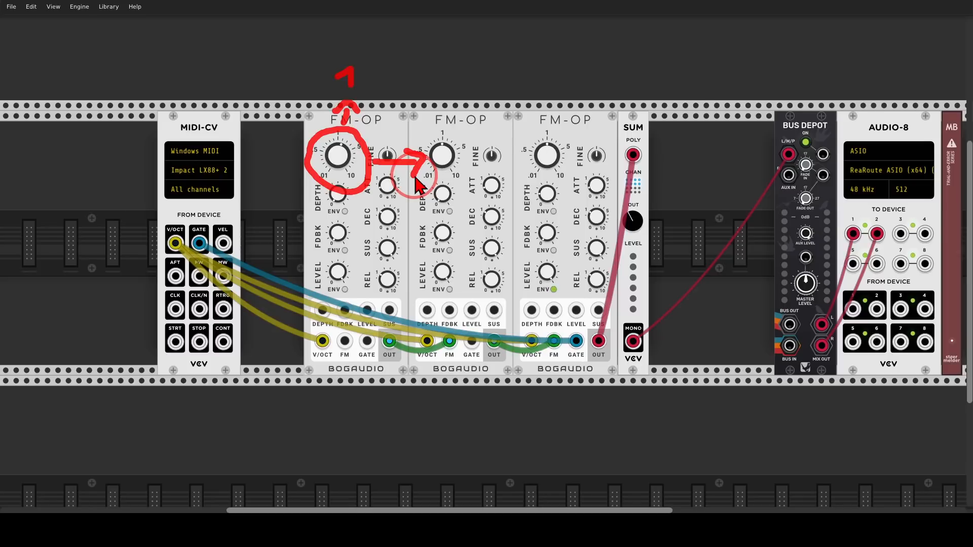
left_click(416, 179)
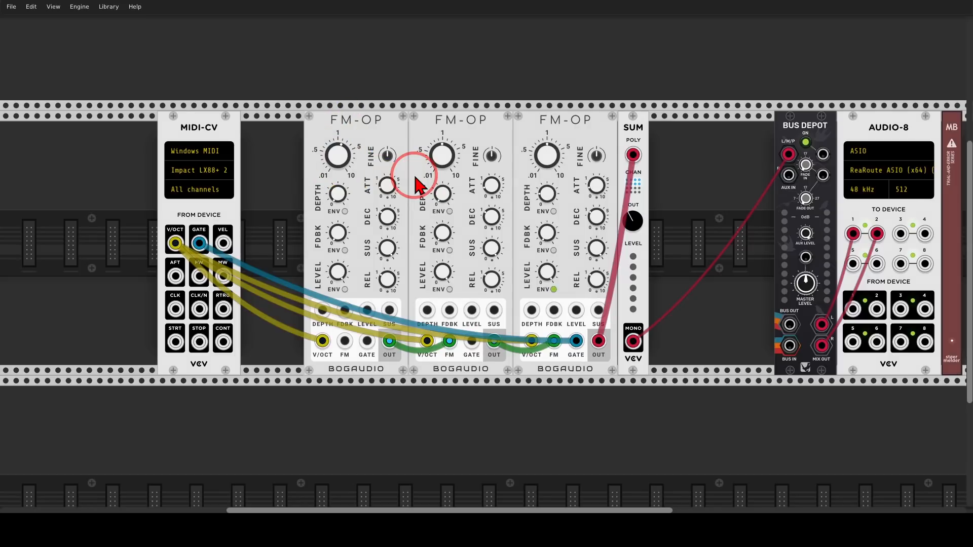
Set the middle FM-OP's FM depth to 10.65% and try out the feedback on the first FM-OP
mouse_move(436, 178)
left_mouse_down()
mouse_move(430, 205)
mouse_move(451, 218)
mouse_move(456, 190)
mouse_move(446, 191)
mouse_move(485, 255)
left_mouse_up()
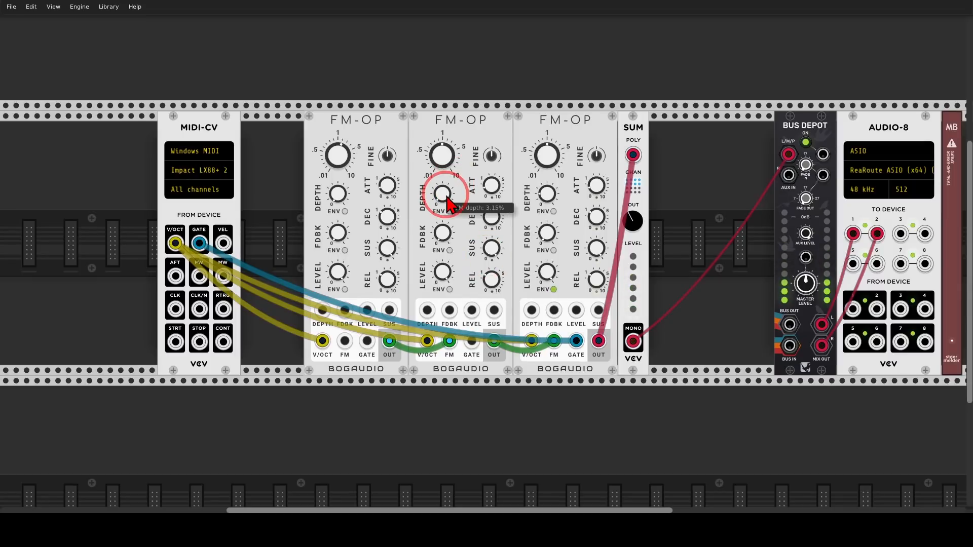
left_click_drag(447, 203, 486, 257)
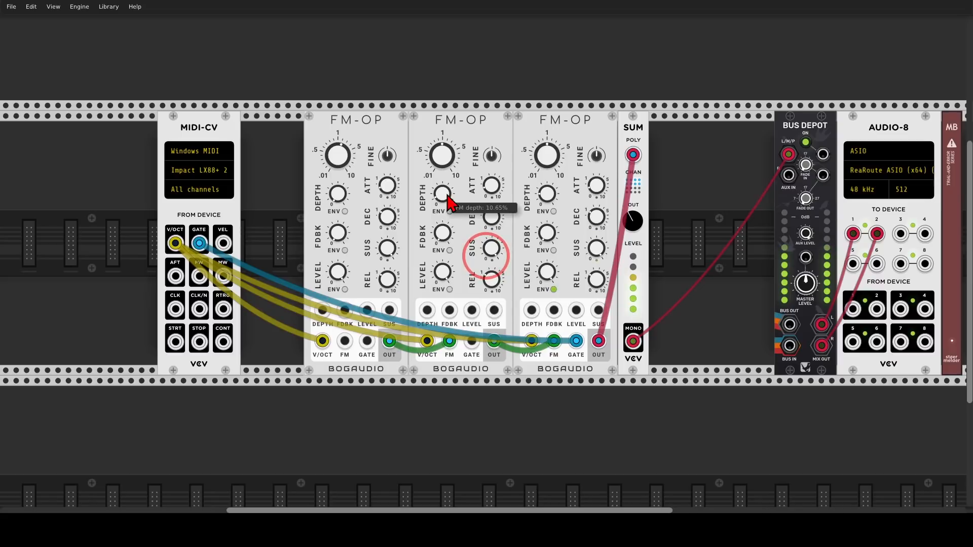
mouse_move(348, 216)
left_mouse_down()
mouse_move(338, 214)
mouse_move(322, 247)
mouse_move(357, 238)
mouse_move(335, 213)
left_mouse_up()
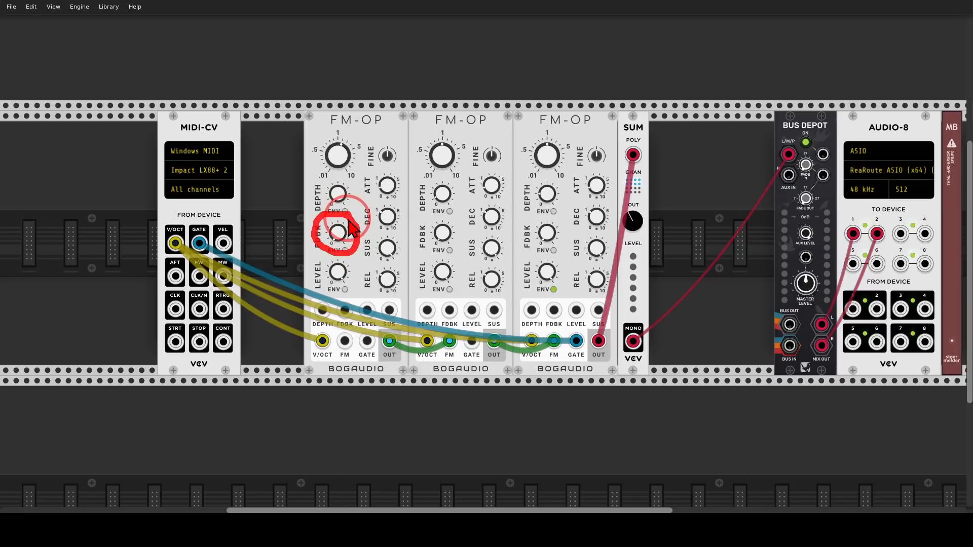
mouse_move(389, 328)
left_mouse_down()
mouse_move(397, 351)
mouse_move(347, 356)
mouse_move(350, 348)
left_mouse_up()
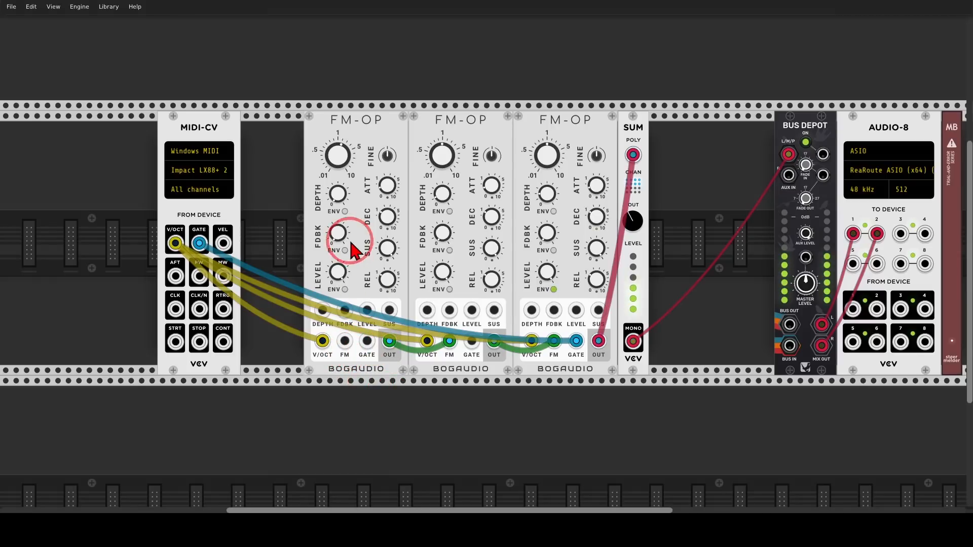
mouse_move(338, 233)
left_mouse_down()
mouse_move(491, 256)
mouse_move(343, 247)
left_mouse_up()
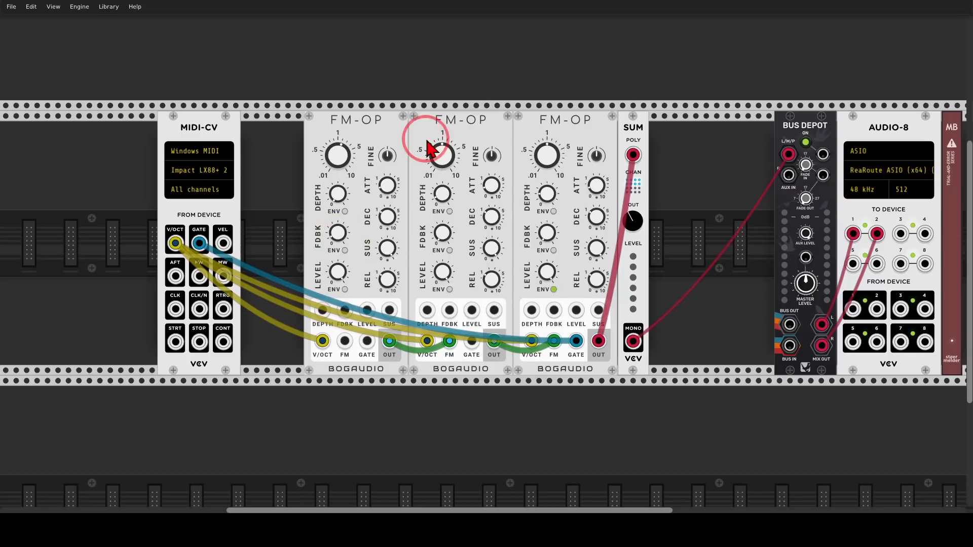
Add a Bogaudio WALK between the first and middle FM-OPs and patch its OUT to the middle FM-OP's DEPTH input
left_click_drag(403, 131, 319, 135)
right_click(385, 163)
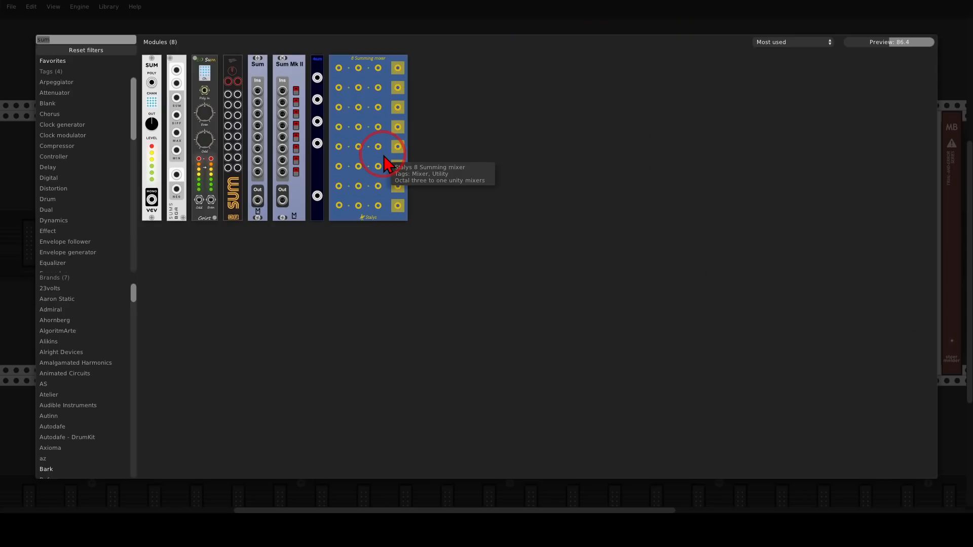
type("walk")
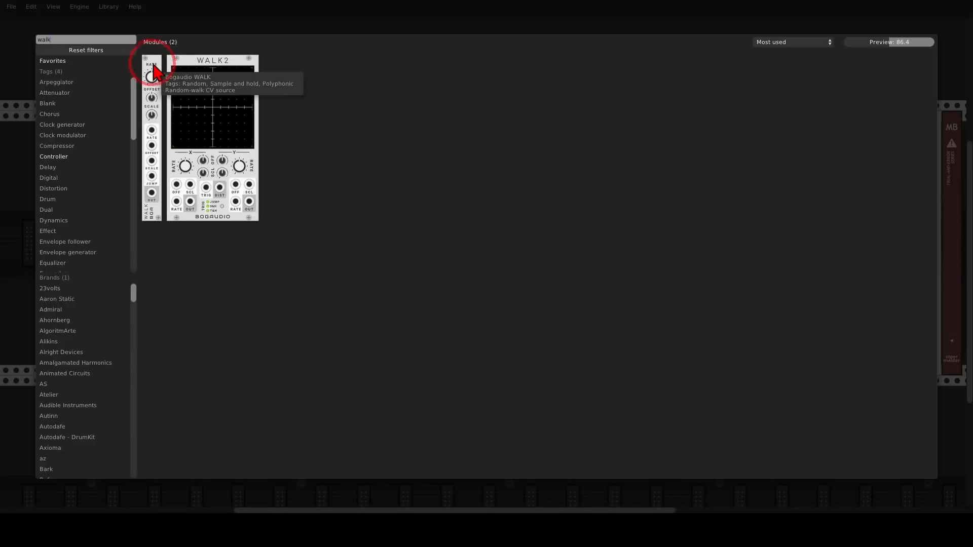
left_click_drag(148, 69, 363, 136)
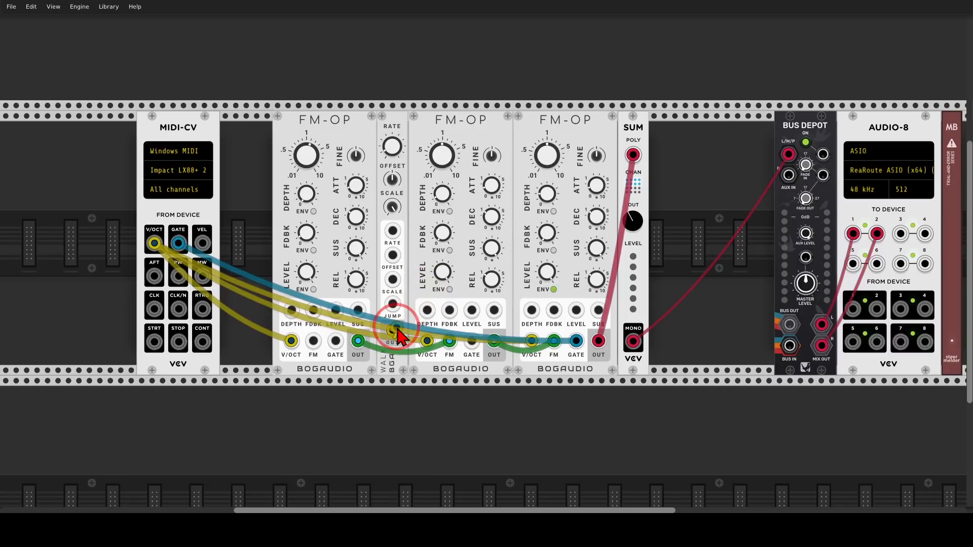
left_click_drag(397, 329, 427, 310)
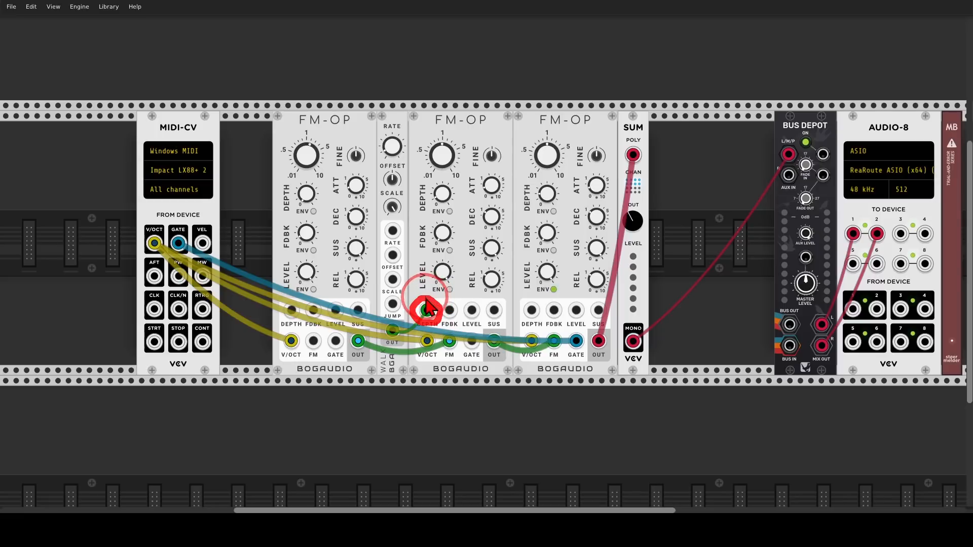
left_click_drag(429, 306, 440, 223)
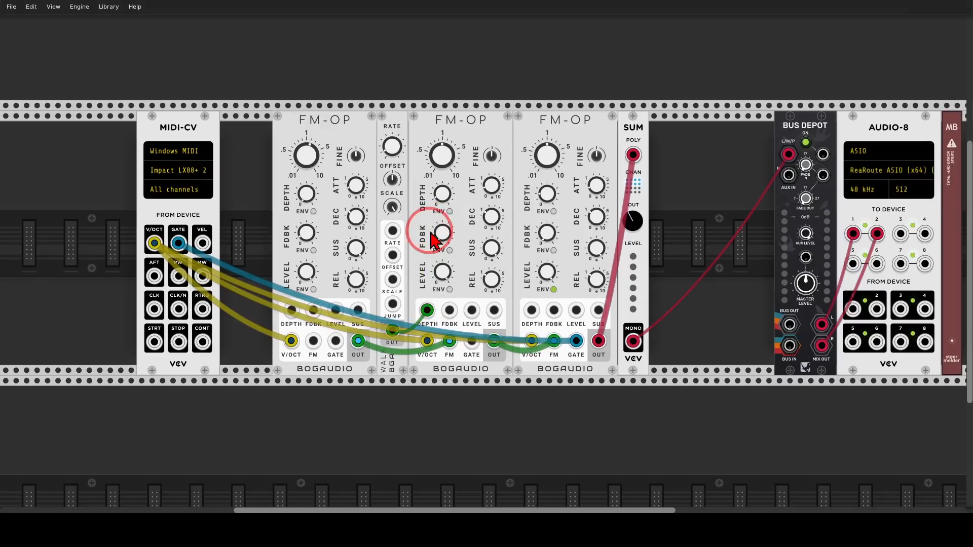
mouse_move(407, 118)
left_mouse_down()
mouse_move(388, 114)
mouse_move(418, 152)
mouse_move(408, 117)
left_mouse_up()
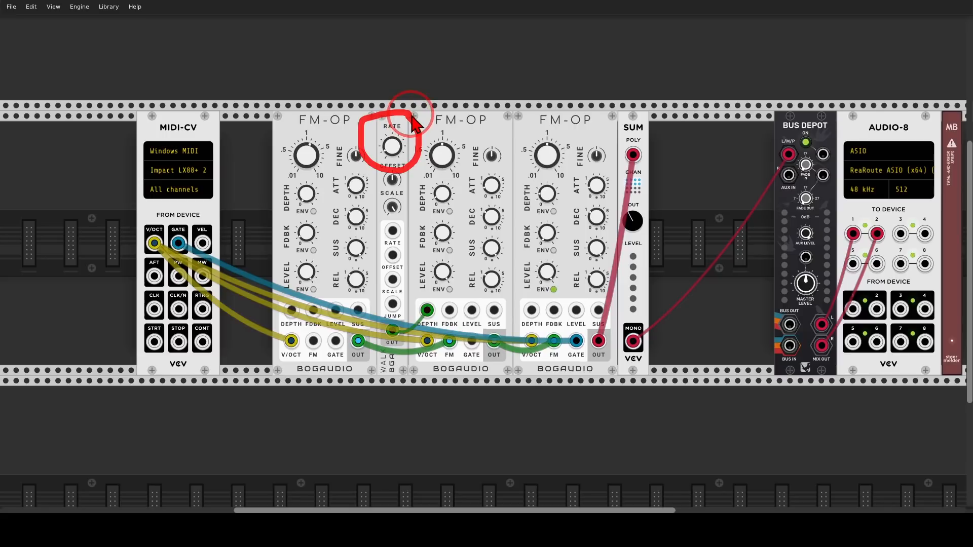
key("Escape")
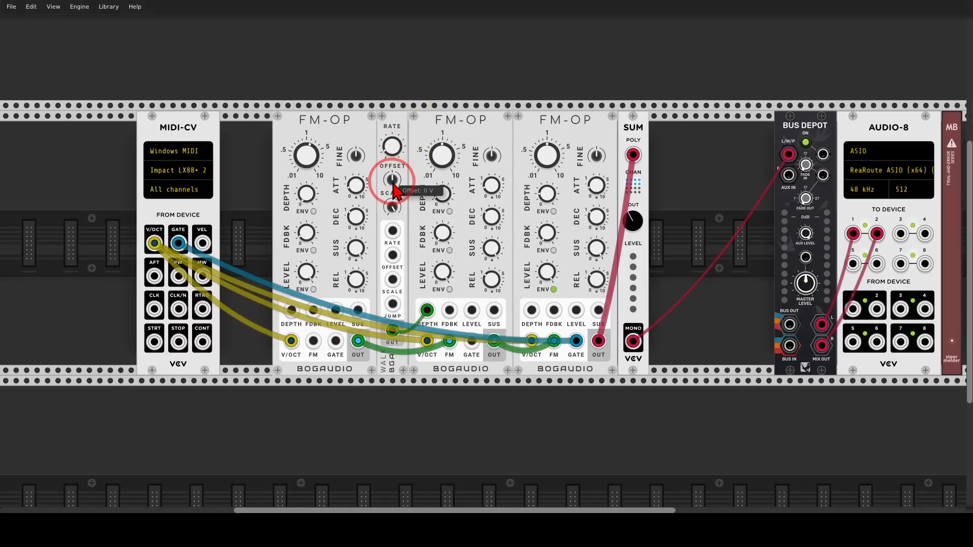
Raise the WALK module's offset and adjust the FM depth of the middle FM-OP
left_click_drag(392, 180, 392, 153)
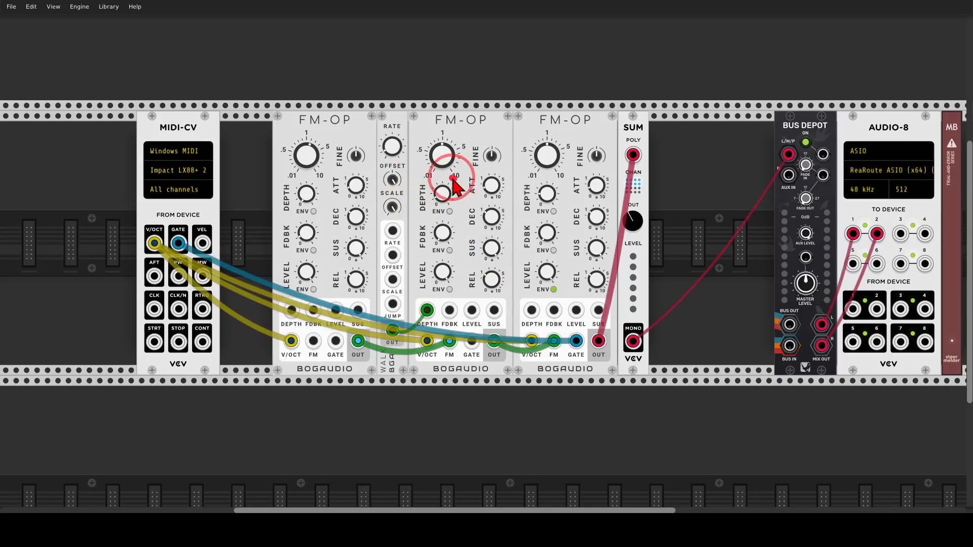
mouse_move(456, 177)
left_mouse_down()
mouse_move(420, 199)
mouse_move(458, 210)
mouse_move(457, 179)
mouse_move(445, 199)
left_mouse_up()
key("Escape")
left_click(440, 196)
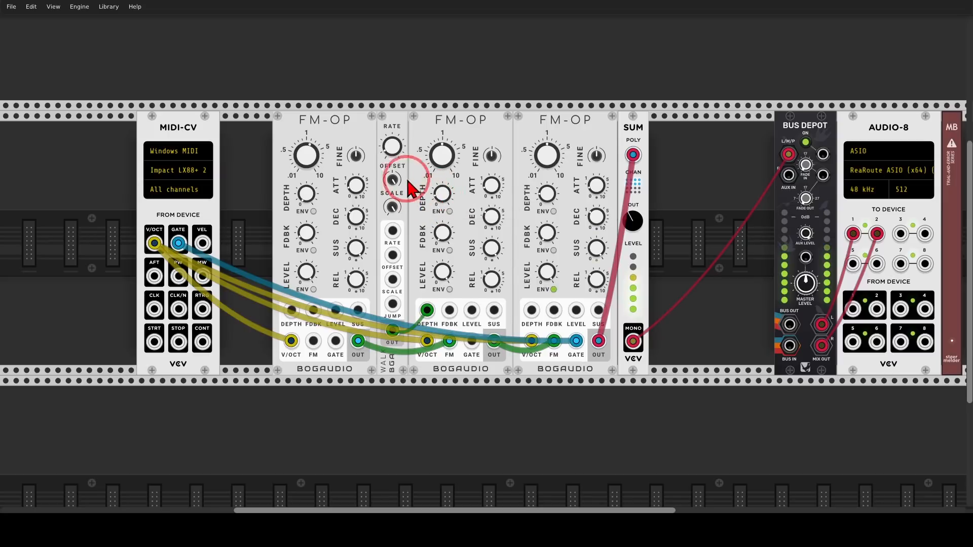
Adjust the WALK module's rate while playing notes
left_click(397, 155)
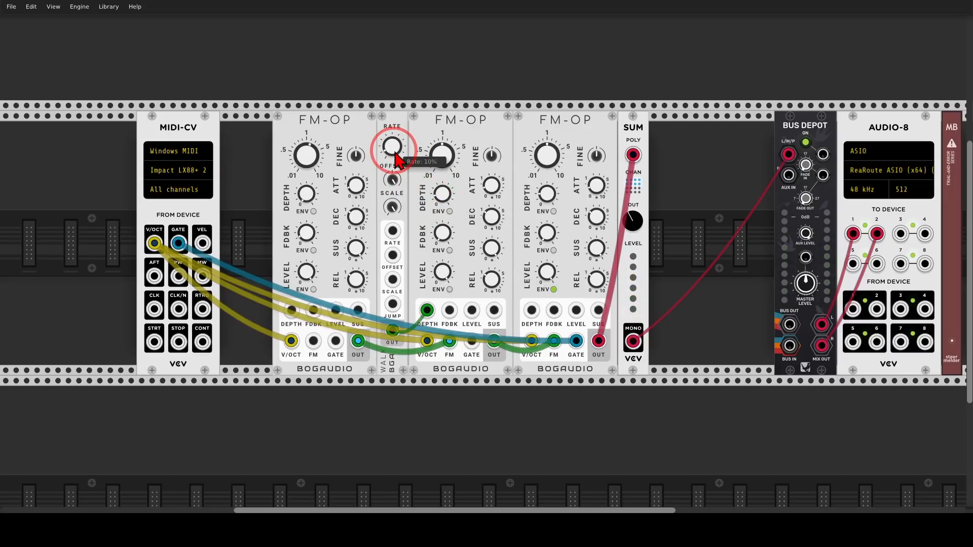
left_click_drag(395, 154, 395, 43)
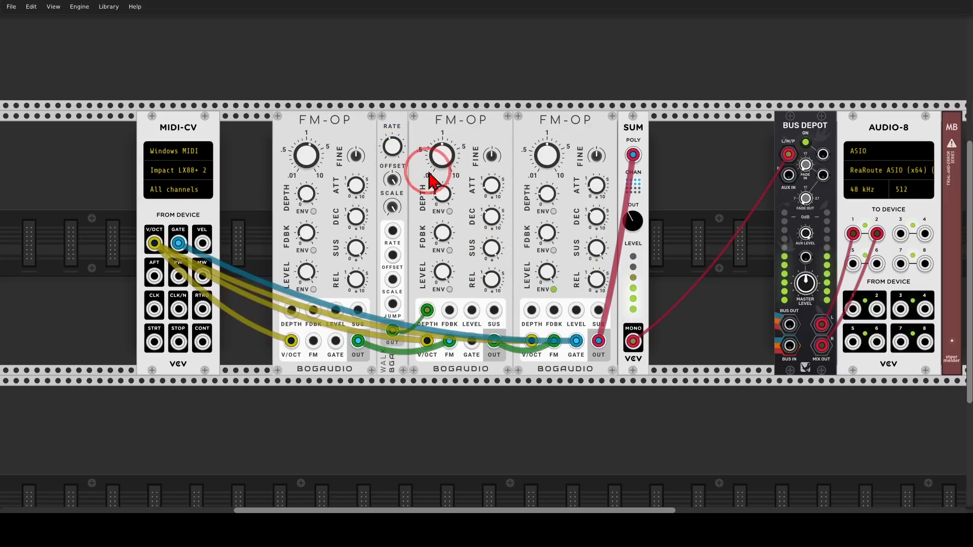
left_click_drag(402, 146, 485, 273)
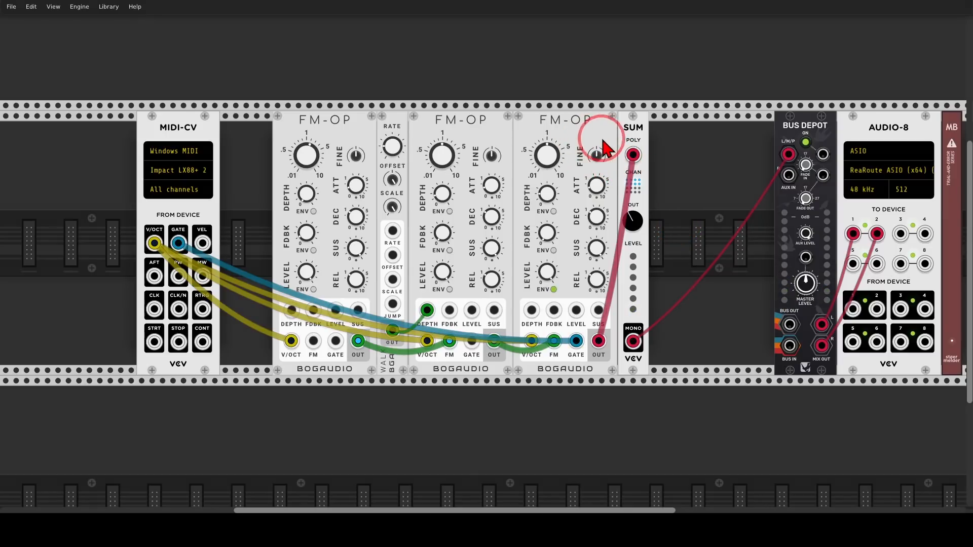
Try detuning the middle and first FM-OPs, and reset the first one's fine tune to its default
mouse_move(603, 138)
left_mouse_down()
mouse_move(608, 171)
mouse_move(603, 138)
left_mouse_up()
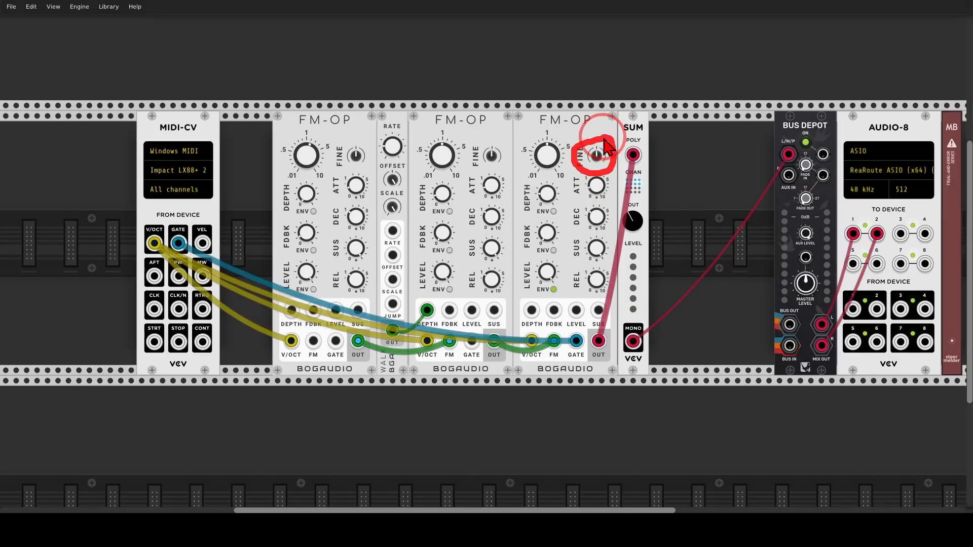
key("Escape")
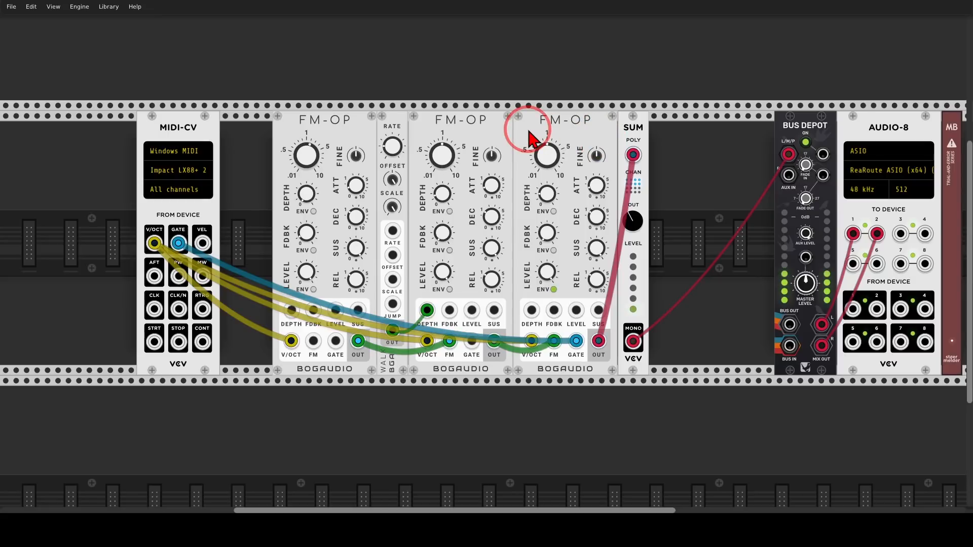
left_click_drag(493, 156, 485, 253)
left_click_drag(358, 155, 486, 257)
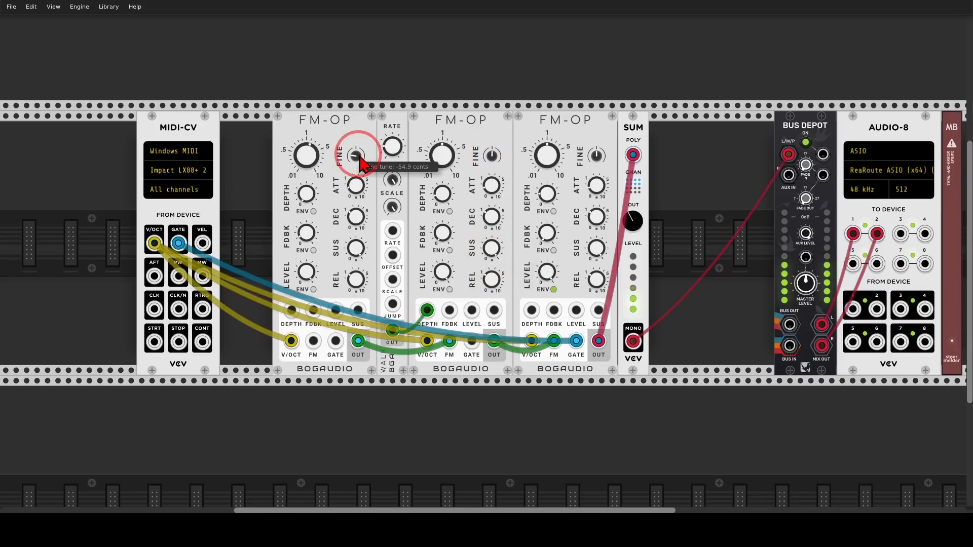
double_click(358, 154)
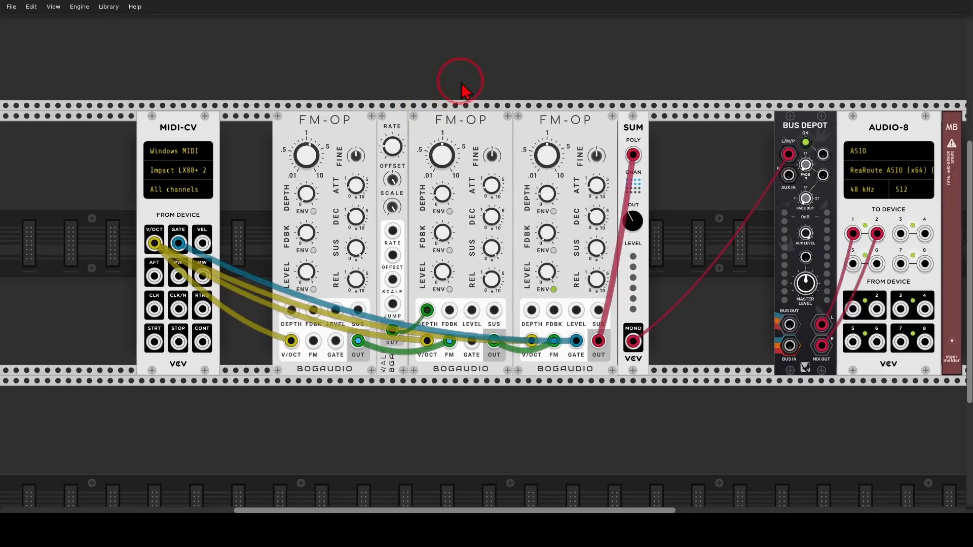
Add a Squinky Labs Kitchen Sink in the row below the FM-OPs and place a duplicate directly beside it
scroll(502, 146, "down", 5)
right_click(458, 330)
type("ki")
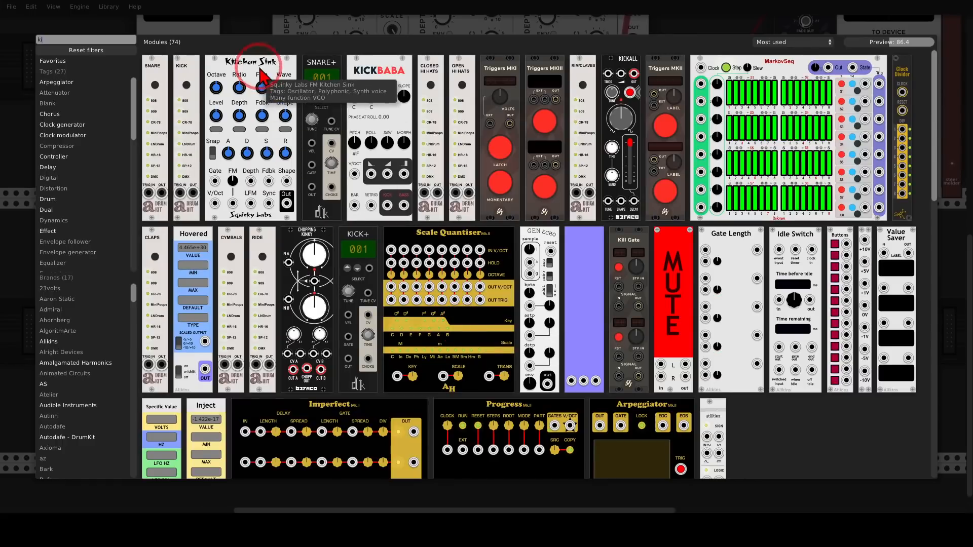
left_click_drag(259, 68, 464, 286)
key("ctrl+d")
left_click_drag(312, 234, 327, 234)
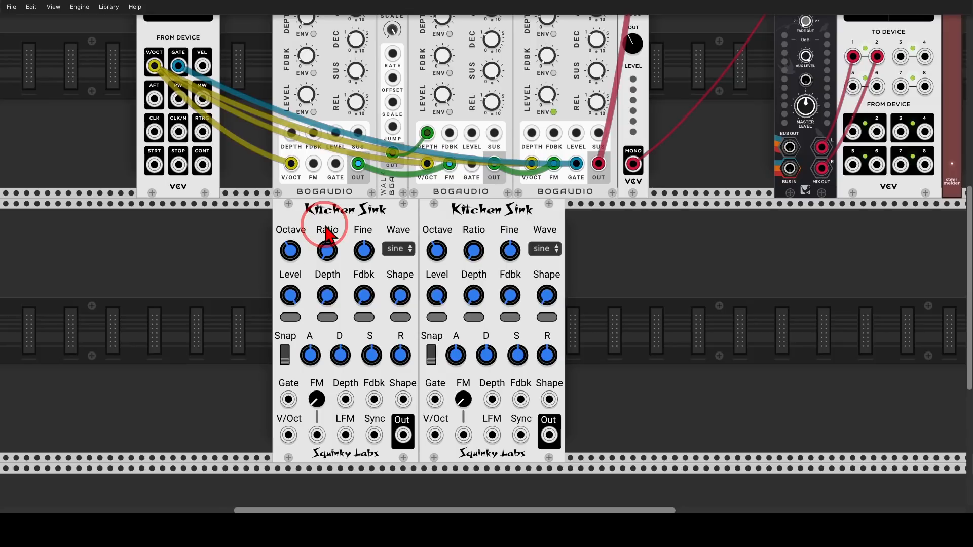
Add a NYSTHI 4MIX before BUS DEPOT, move the SUM MONO cable to its first channel, and patch its L and R outputs to BUS DEPOT
left_click_drag(630, 294, 522, 384)
right_click(602, 206)
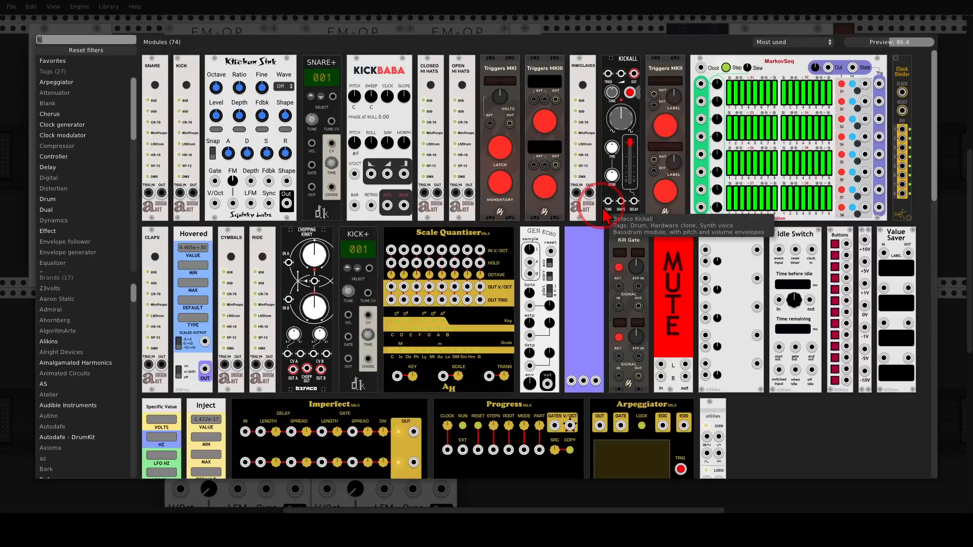
type("mixer")
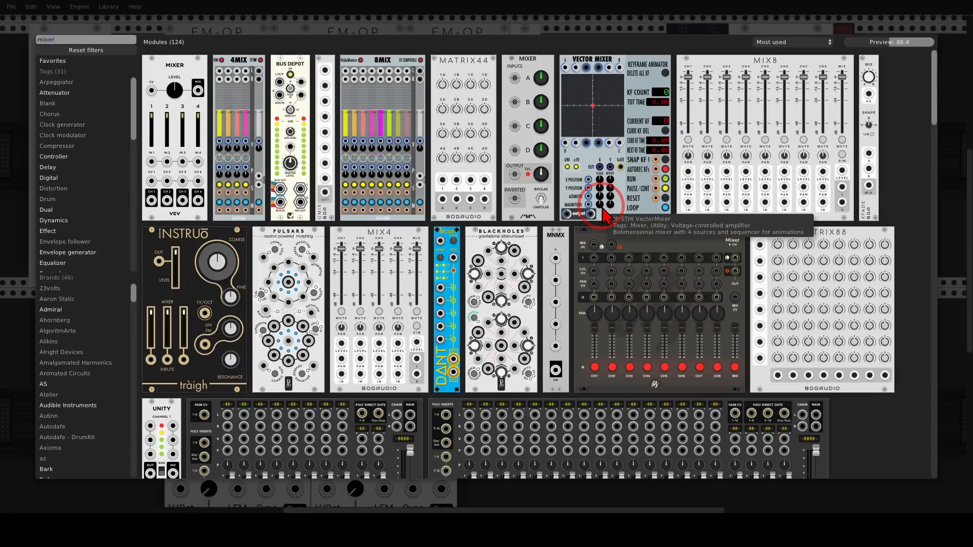
left_click_drag(246, 64, 636, 111)
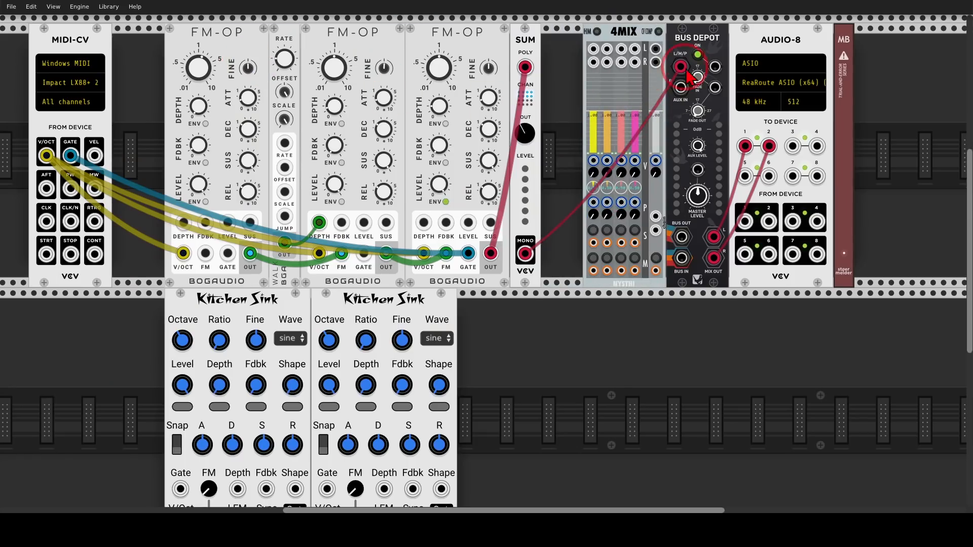
left_click_drag(680, 66, 594, 50)
left_click_drag(656, 49, 680, 87)
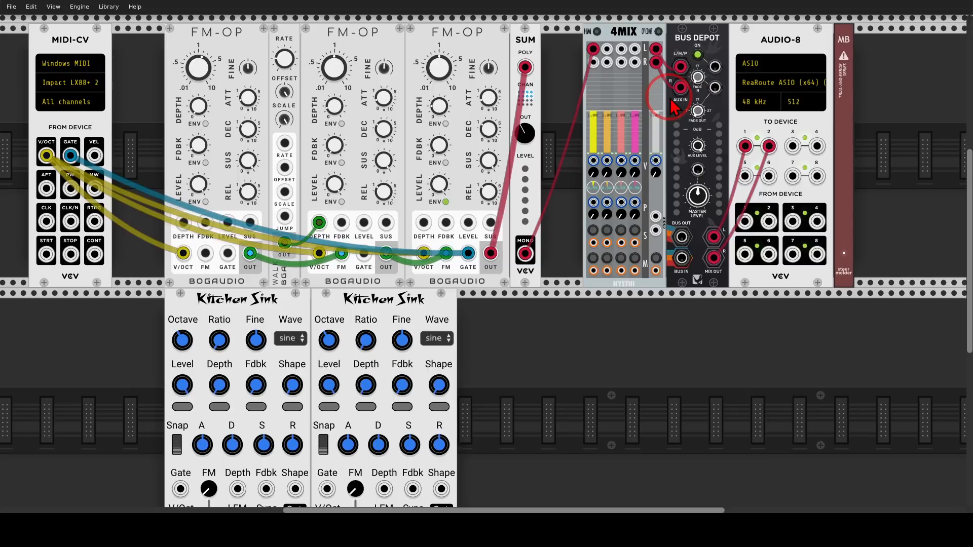
scroll(569, 306, "down", 4)
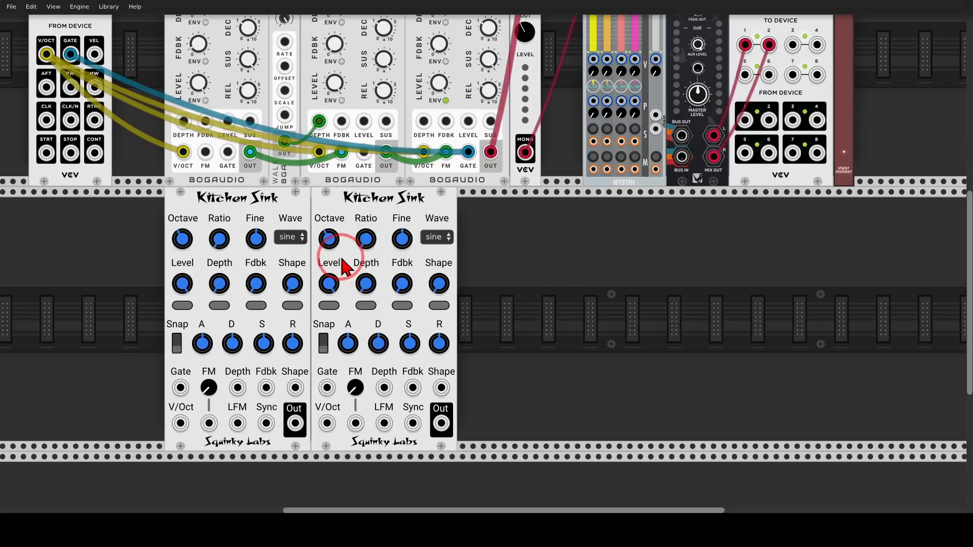
mouse_move(342, 263)
left_mouse_down()
mouse_move(317, 257)
mouse_move(309, 304)
mouse_move(345, 322)
mouse_move(349, 269)
left_mouse_up()
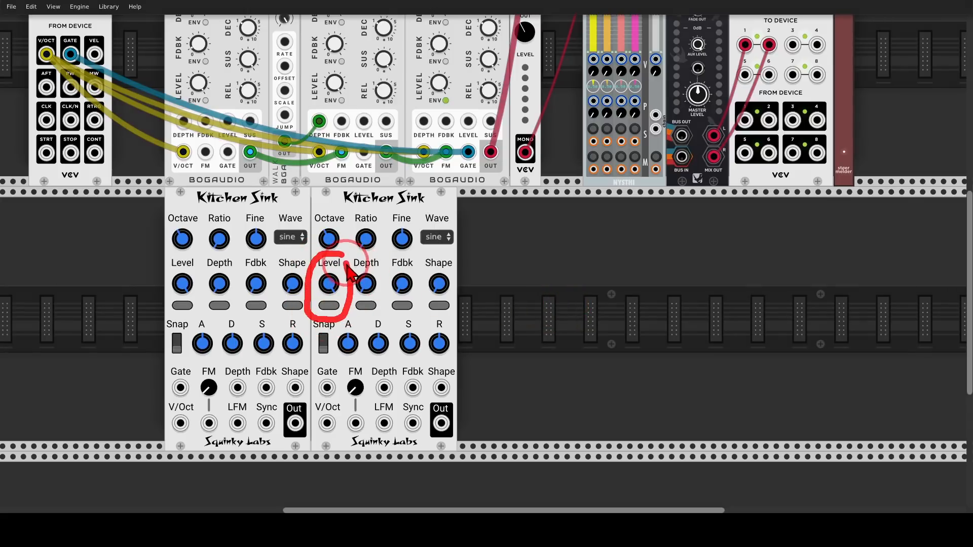
Let the ADSR control the output level on the second Kitchen Sink
left_click(330, 306)
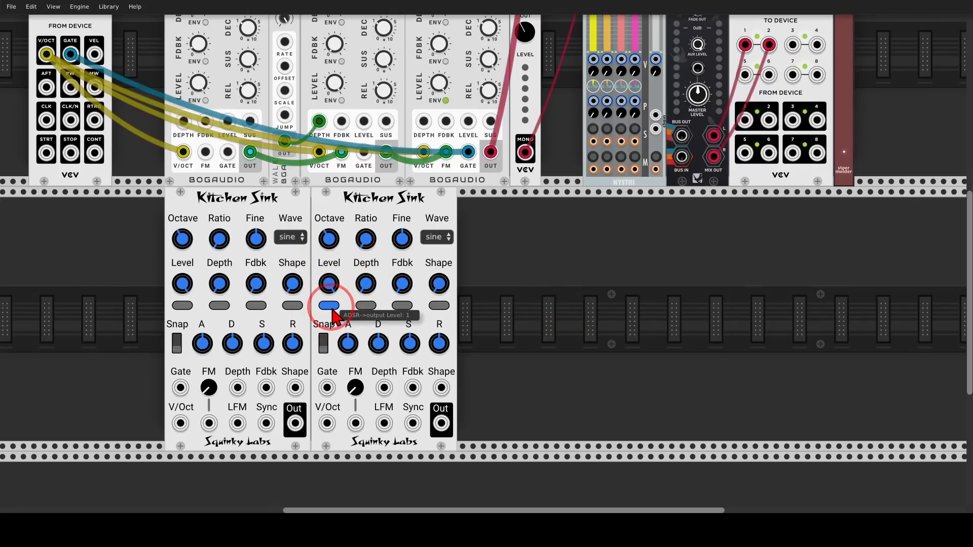
mouse_move(445, 320)
left_mouse_down()
mouse_move(400, 319)
mouse_move(335, 349)
mouse_move(454, 329)
mouse_move(360, 325)
left_mouse_up()
mouse_move(347, 315)
left_mouse_down()
mouse_move(330, 296)
mouse_move(344, 295)
left_mouse_up()
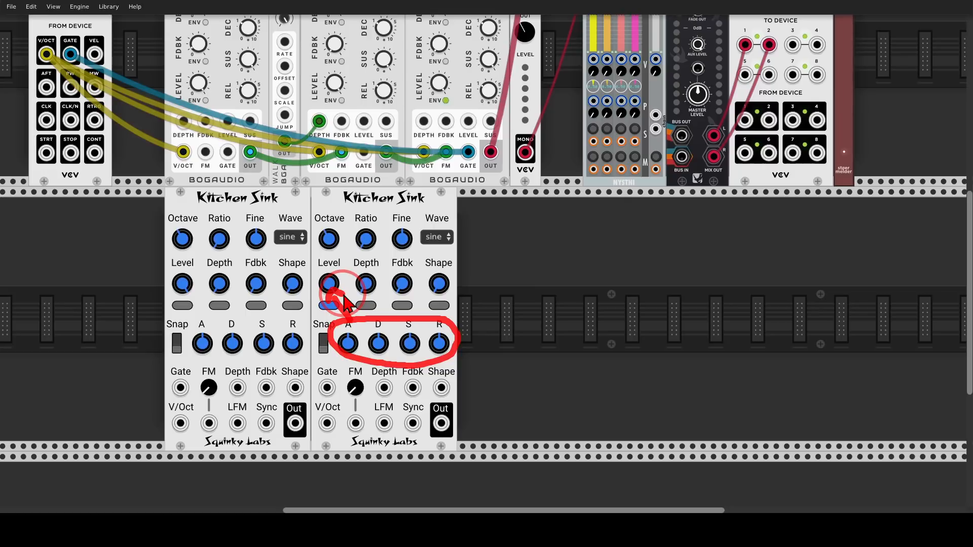
key("Escape")
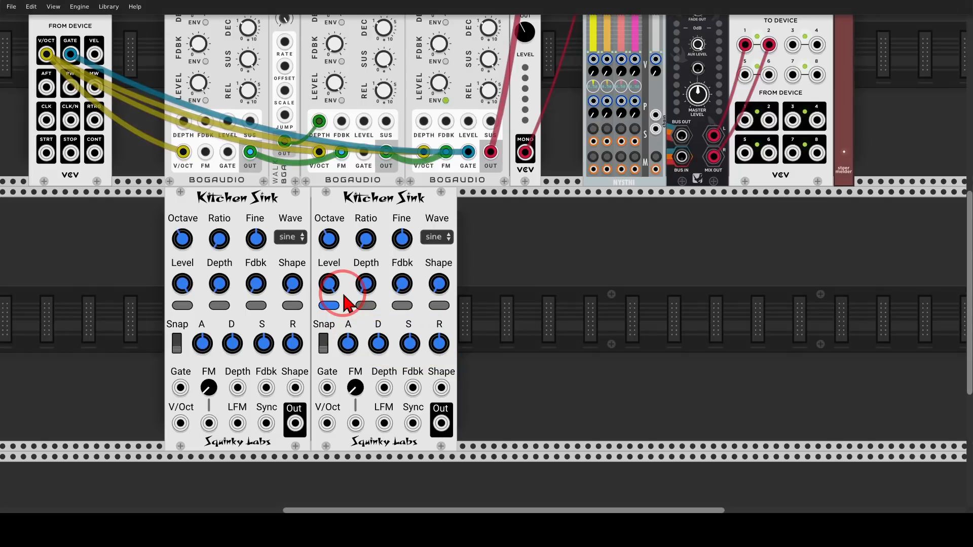
Place a duplicate SUM beside the second Kitchen Sink, patch that Kitchen Sink's Out to POLY, and patch MONO to the 4MIX's second channel
key("ctrl+d")
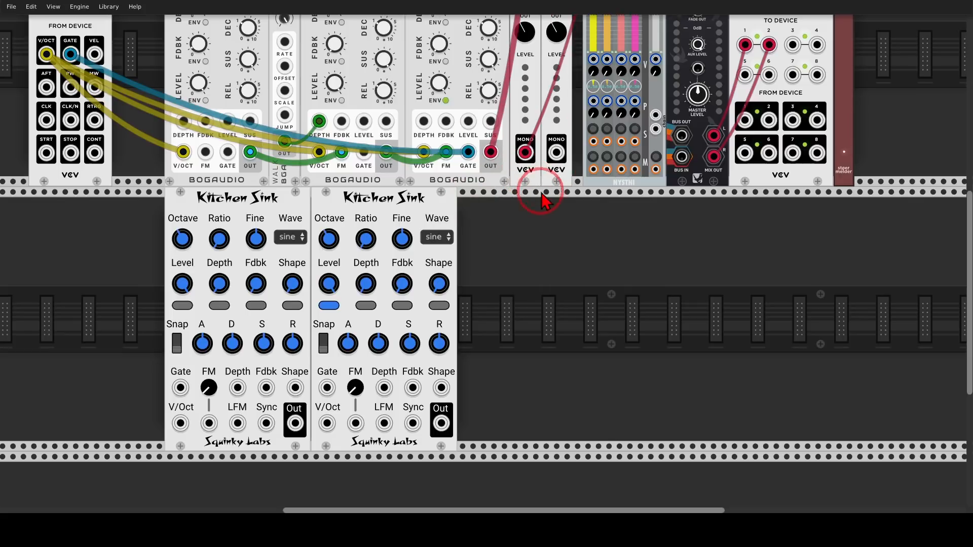
left_click_drag(547, 126, 464, 317)
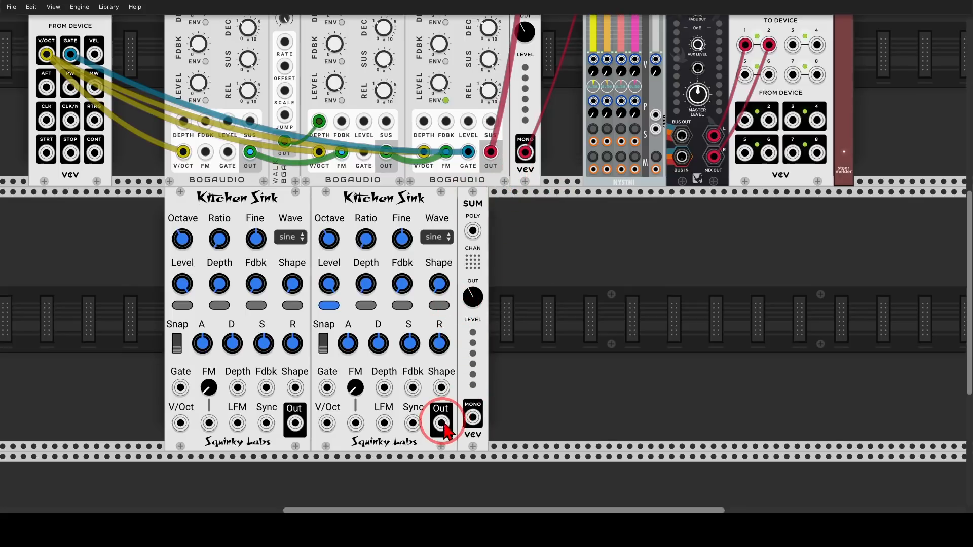
left_click_drag(441, 423, 472, 230)
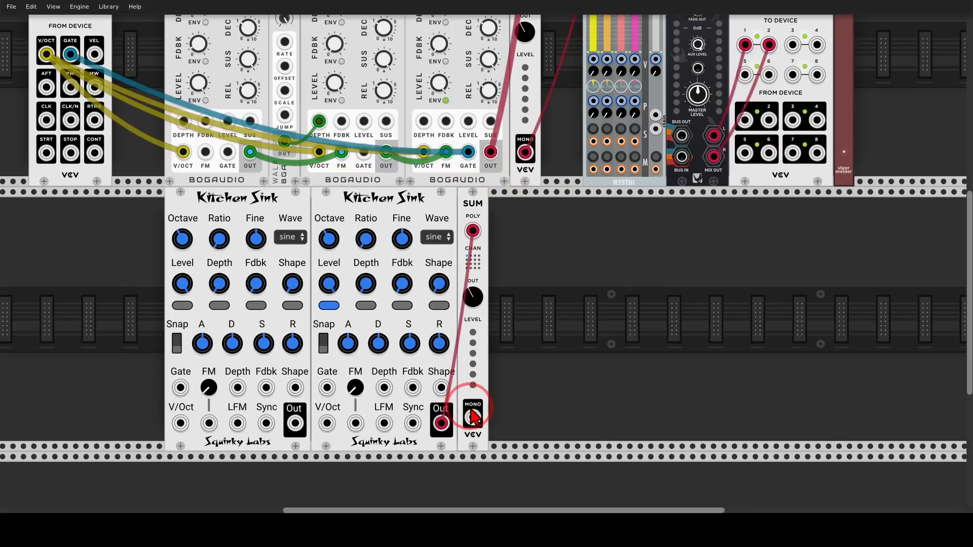
left_click_drag(472, 416, 608, 56)
scroll(547, 218, "down", 5)
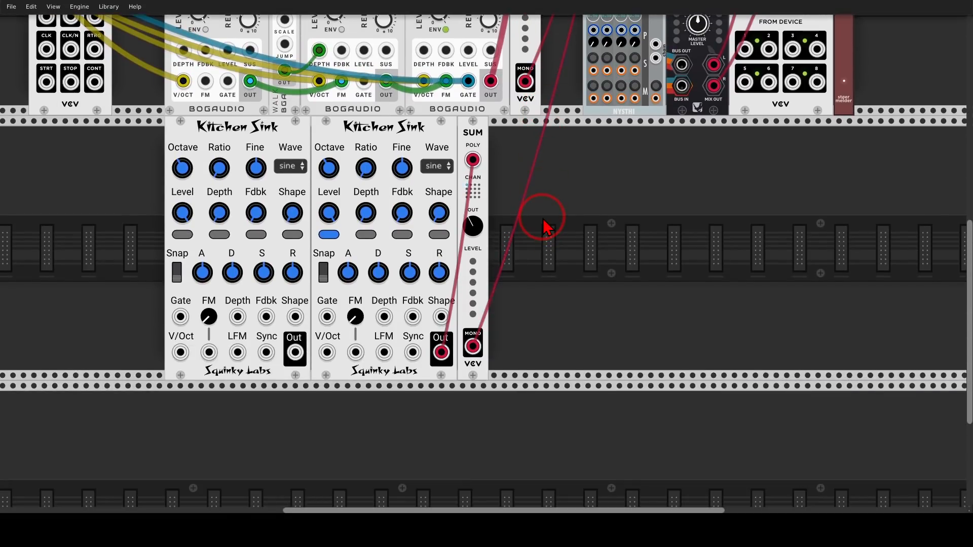
Patch the MIDI module's V/OCT and GATE outputs to the second Kitchen Sink's V/Oct and Gate inputs
left_click_drag(543, 219, 729, 304)
left_click_drag(516, 446, 238, 83)
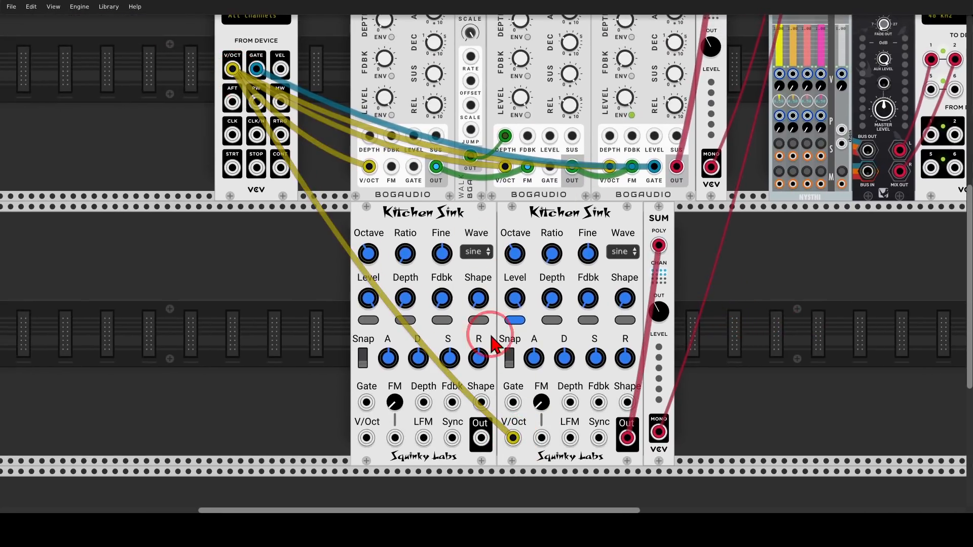
left_click(512, 404)
left_click_drag(512, 404, 256, 70)
Patch the MIDI module's V/OCT output to the first Kitchen Sink and that Kitchen Sink's Out to the second one's LFM input
left_click(366, 403)
left_click(366, 438)
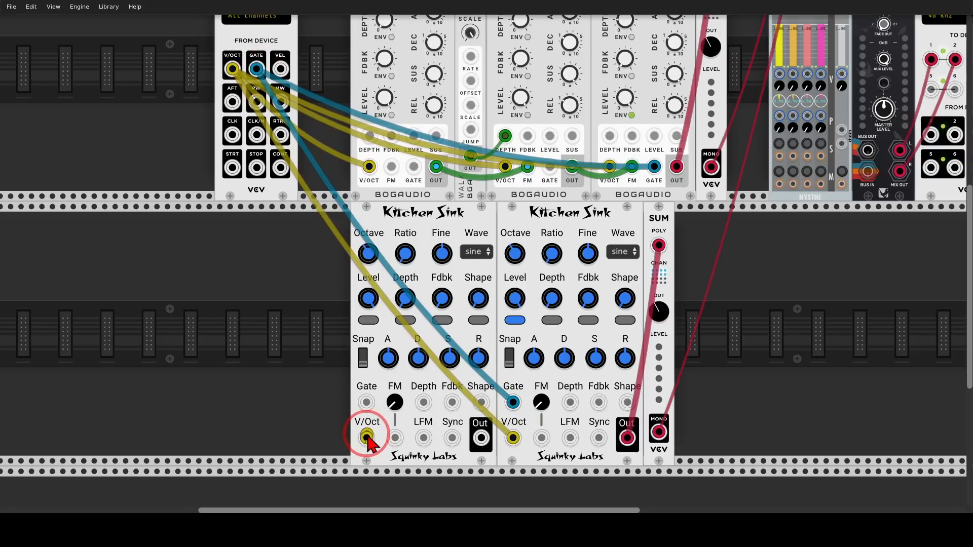
left_click_drag(365, 438, 234, 73)
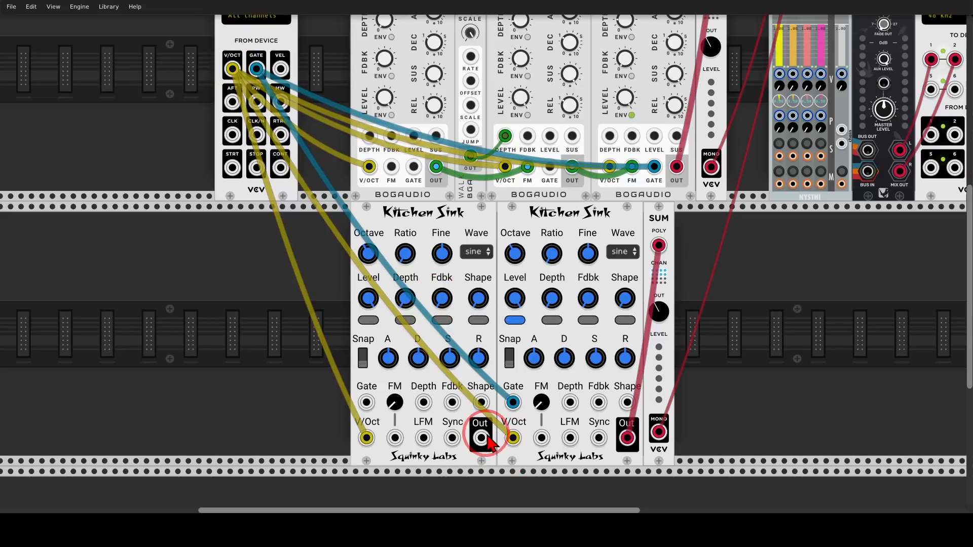
left_click_drag(482, 438, 571, 445)
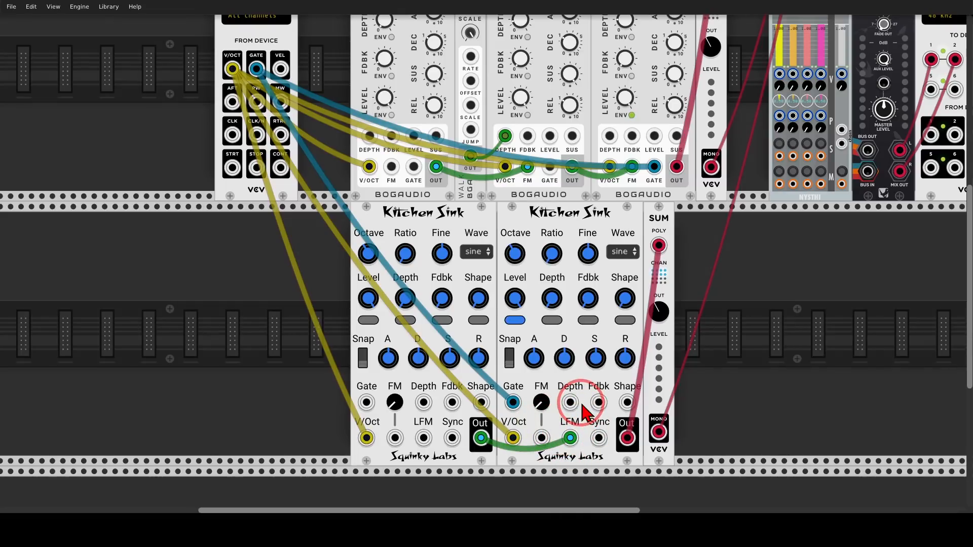
left_click_drag(731, 305, 717, 309)
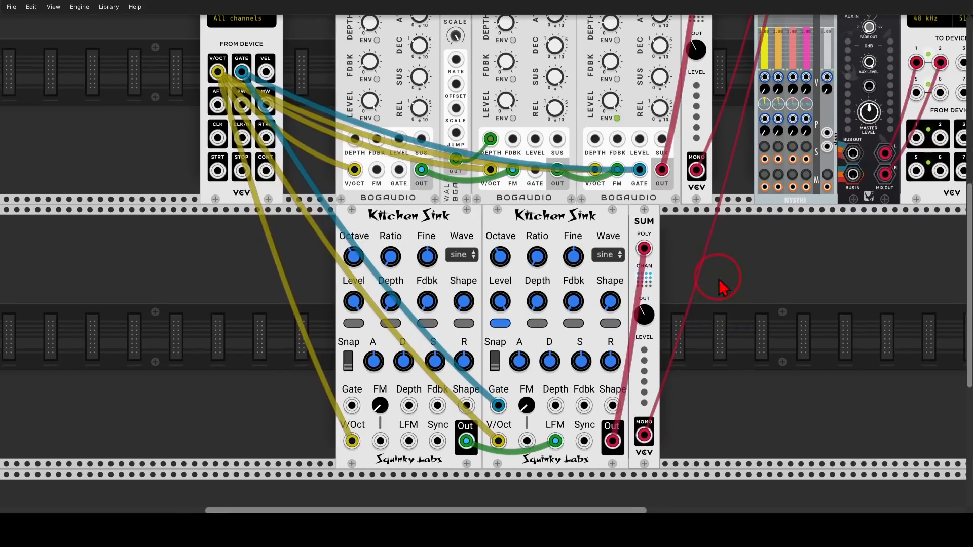
Solo the 4MIX's second channel, and adjust the second Kitchen Sink's through-zero FM depth and feedback while playing notes
left_click(777, 146)
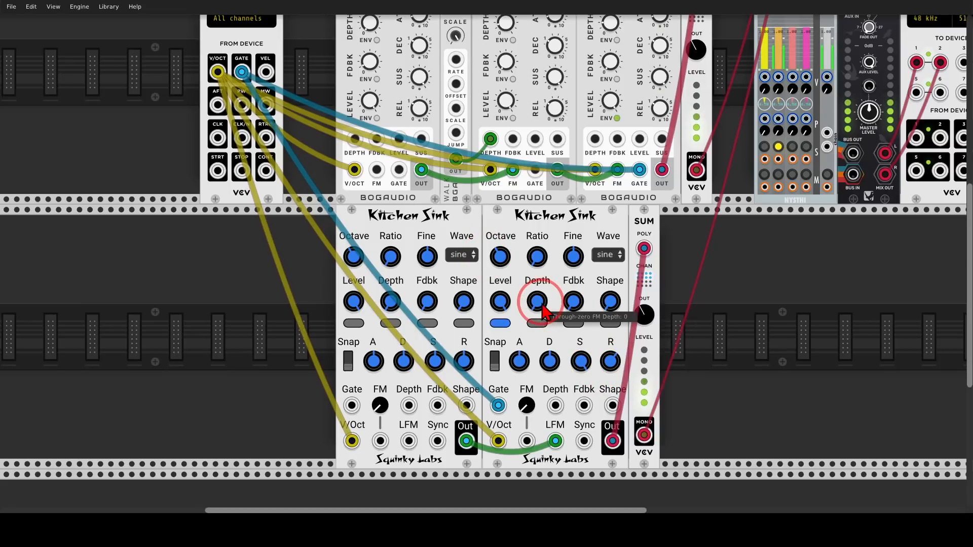
left_click_drag(538, 303, 538, 202)
left_click_drag(574, 302, 484, 251)
left_click_drag(537, 302, 485, 257)
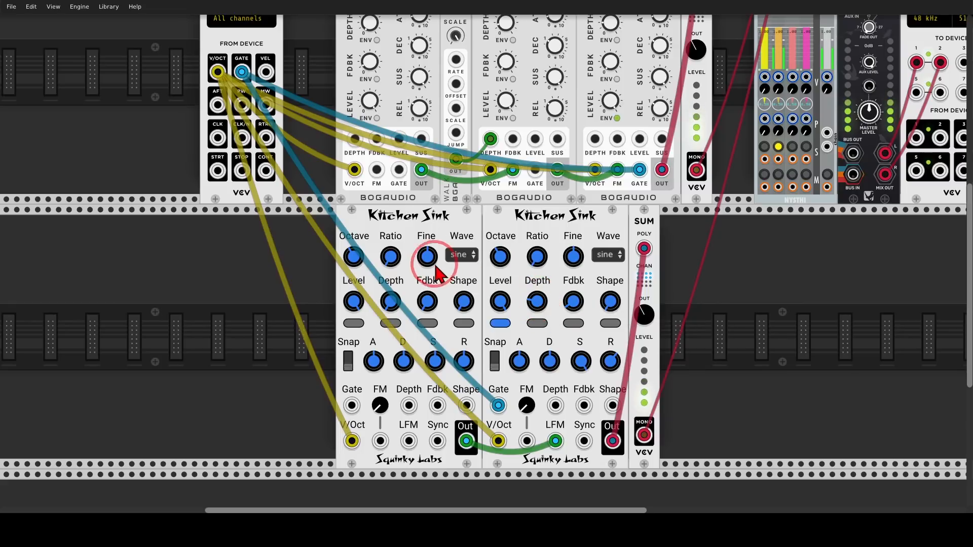
On the first Kitchen Sink, set the fine tune to 0.072, choose the T/S wave and raise the shape modulation
left_click_drag(426, 258, 485, 254)
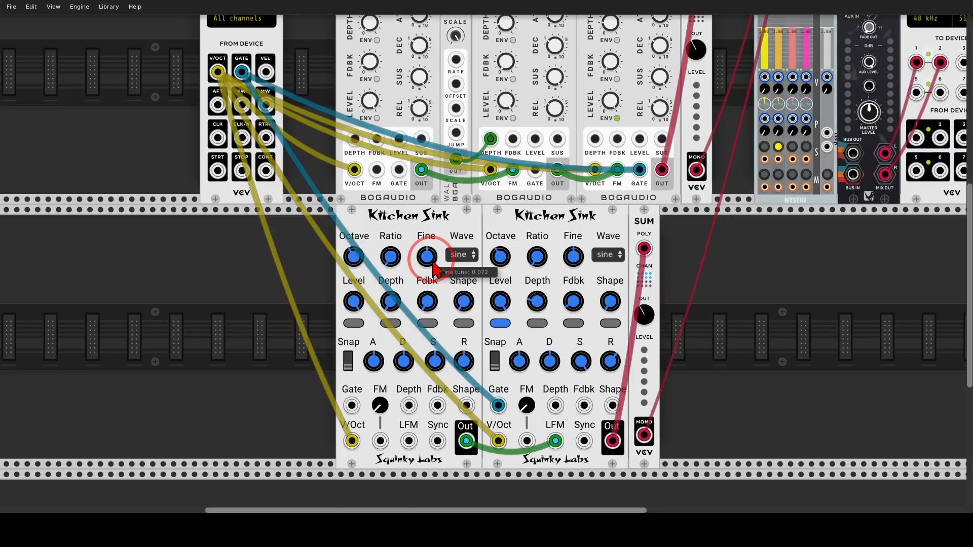
left_click(460, 256)
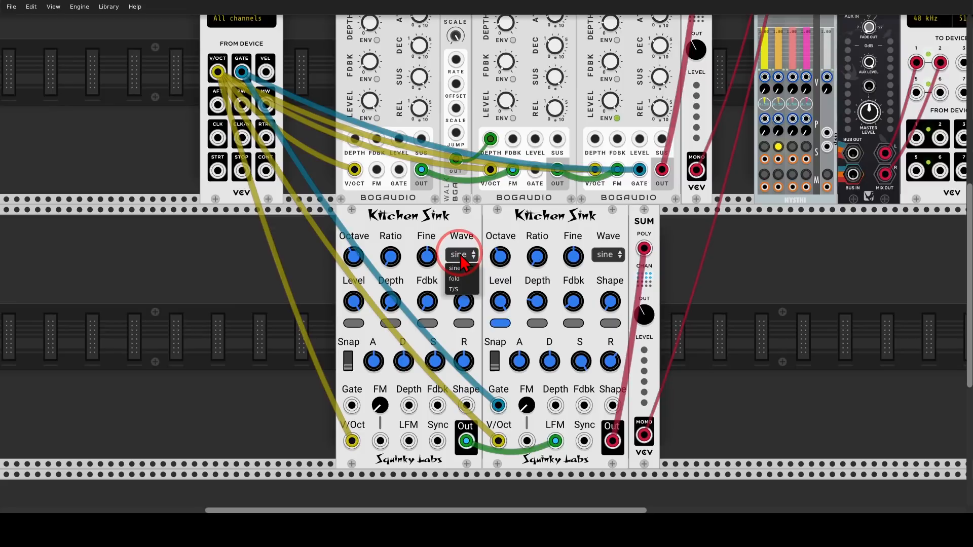
left_click(456, 290)
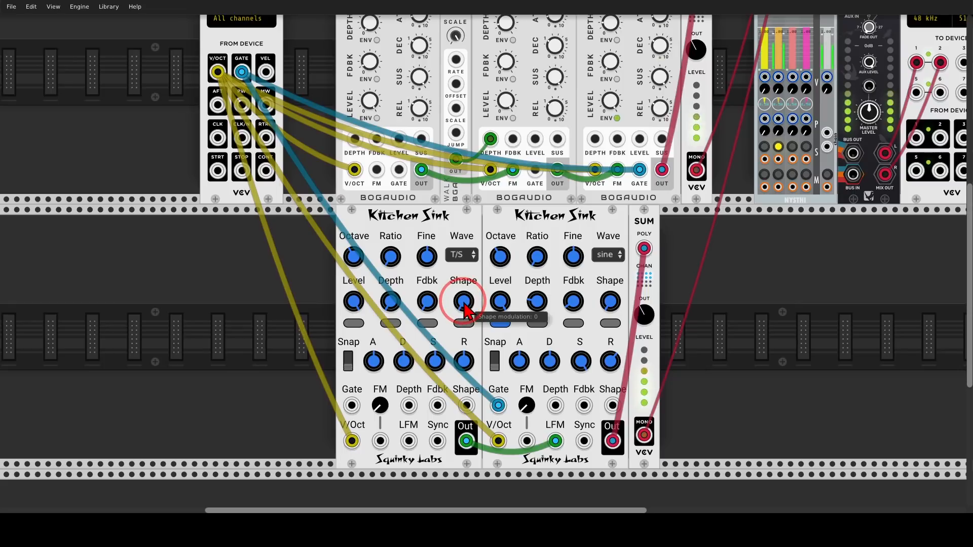
left_click_drag(465, 308, 486, 255)
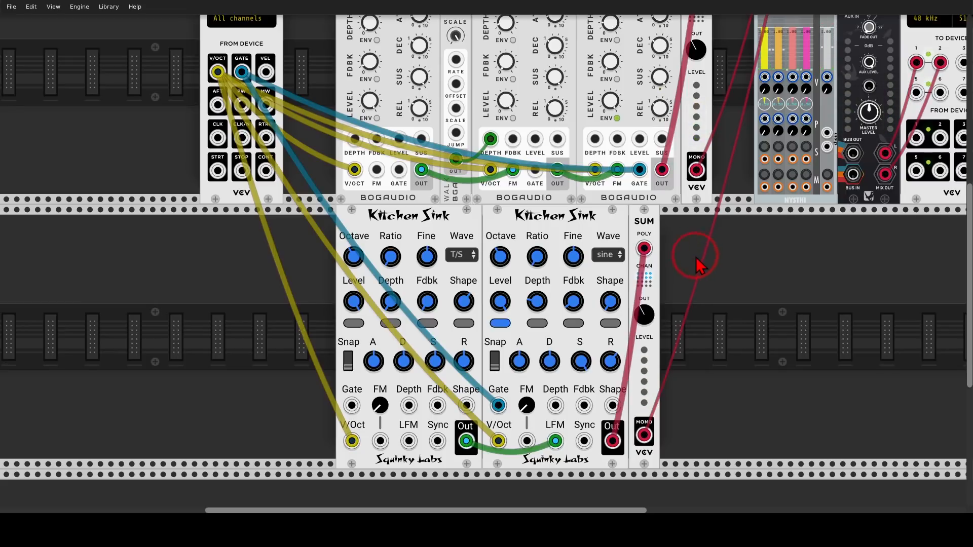
Choose the fold wave on the second Kitchen Sink and adjust its shape modulation while playing notes
left_click(607, 254)
left_click(610, 284)
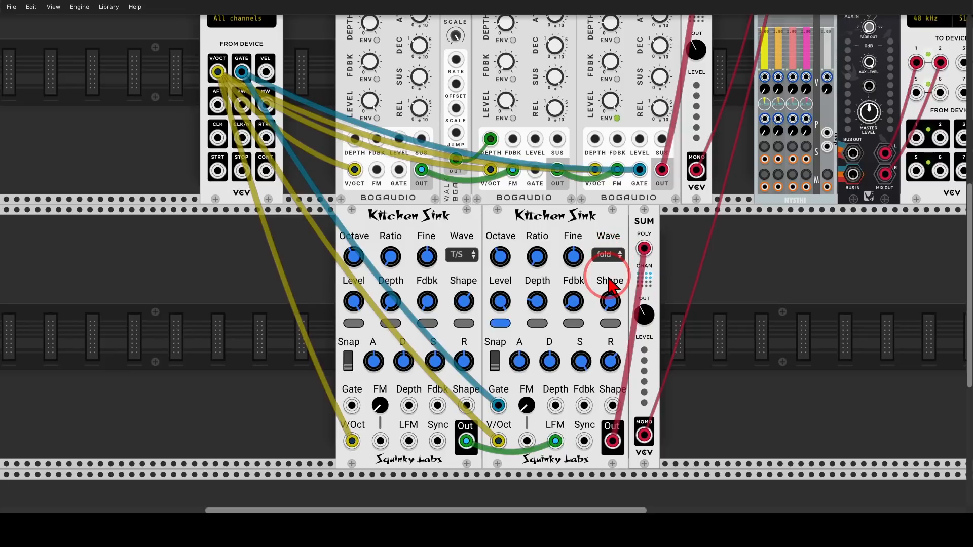
left_click(611, 304)
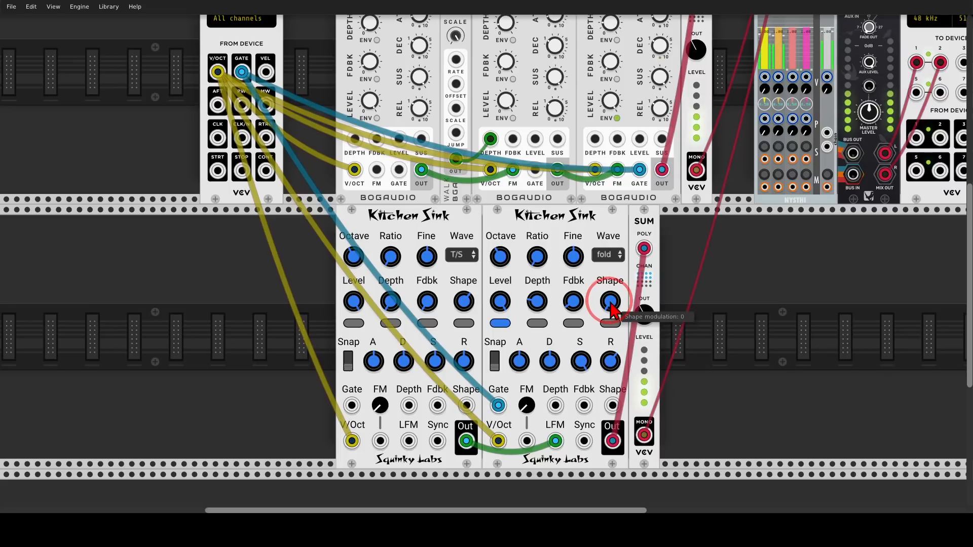
left_click_drag(611, 304, 486, 255)
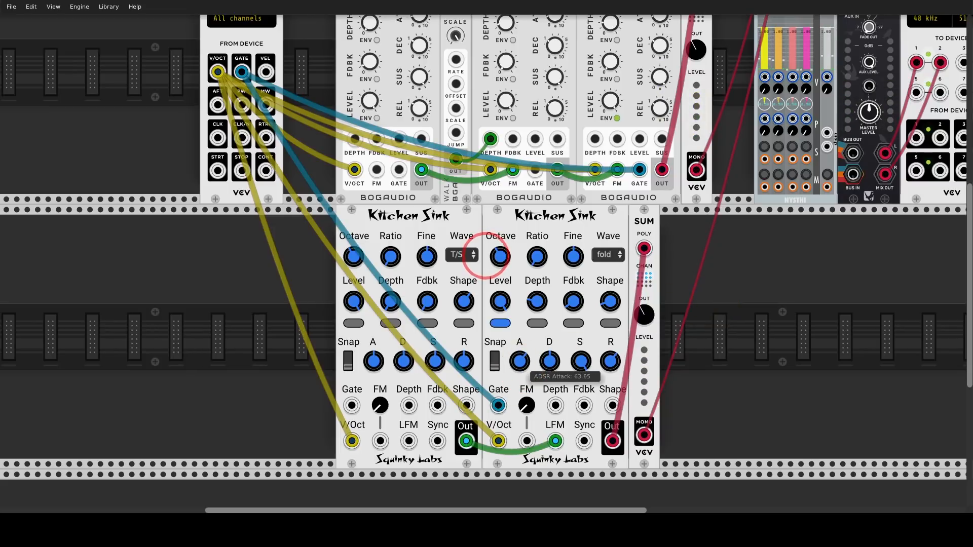
Adjust the second Kitchen Sink's envelope, setting the ADSR attack to 64.4
left_click_drag(521, 364, 525, 372)
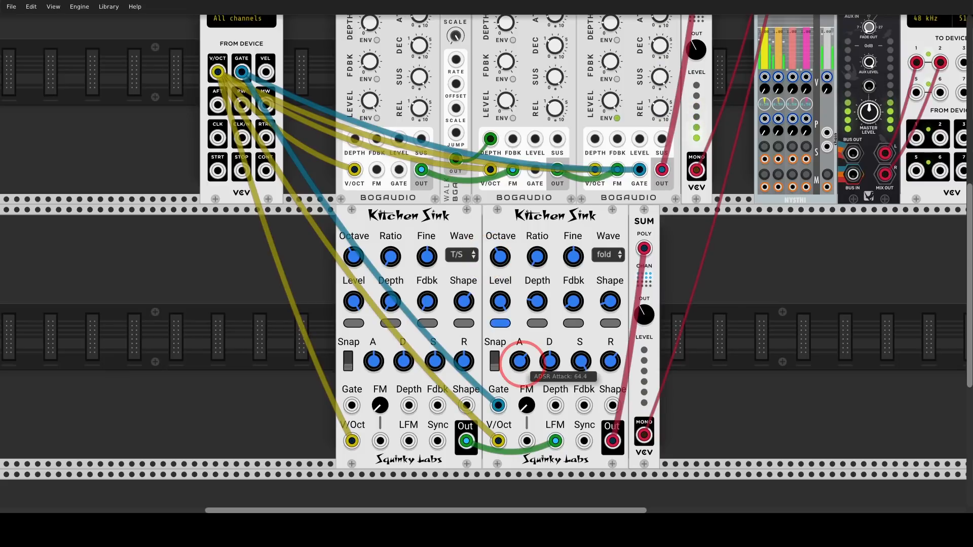
mouse_move(557, 363)
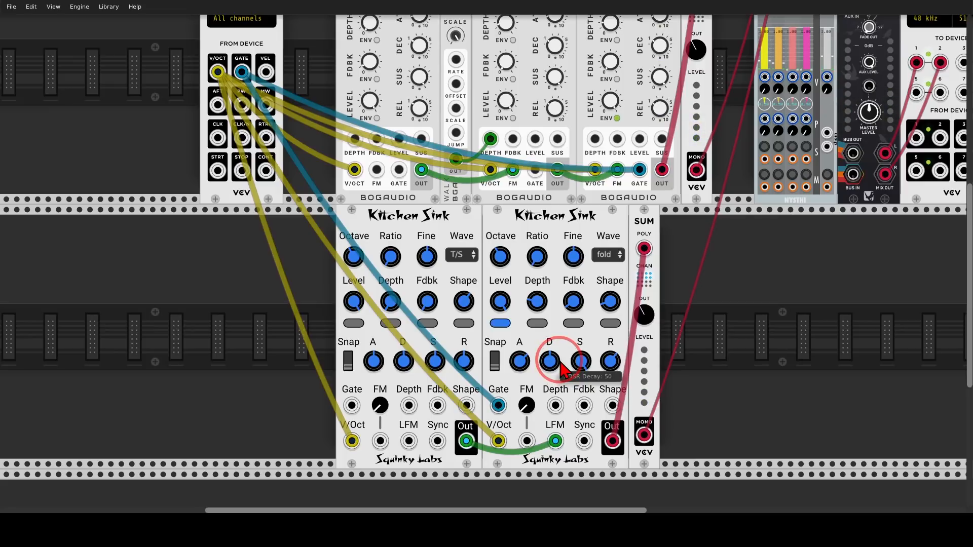
mouse_move(531, 380)
left_mouse_down()
mouse_move(514, 401)
mouse_move(512, 453)
mouse_move(530, 454)
mouse_move(541, 393)
left_mouse_up()
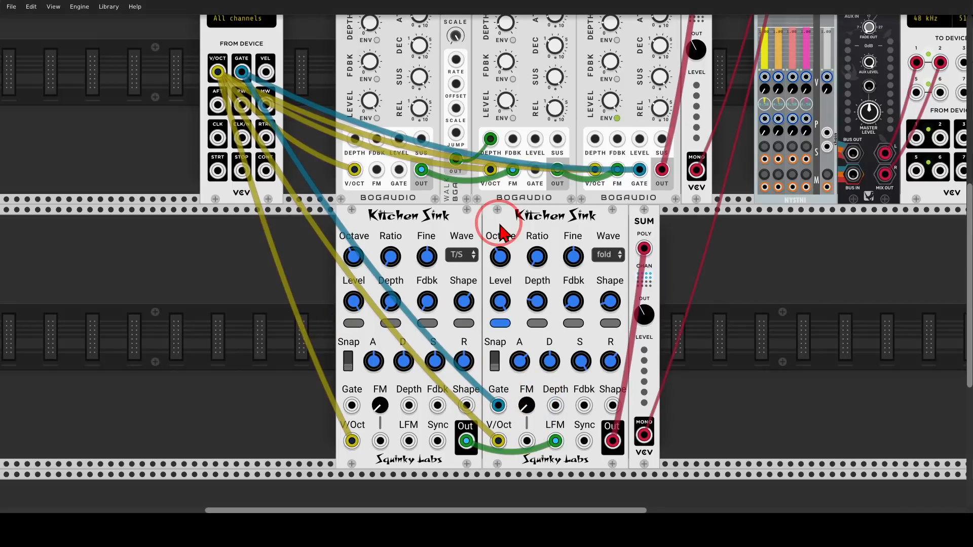
Add a Bogaudio LLFO between the two Kitchen Sinks and move the second Kitchen Sink and its SUM up against it
key("Return")
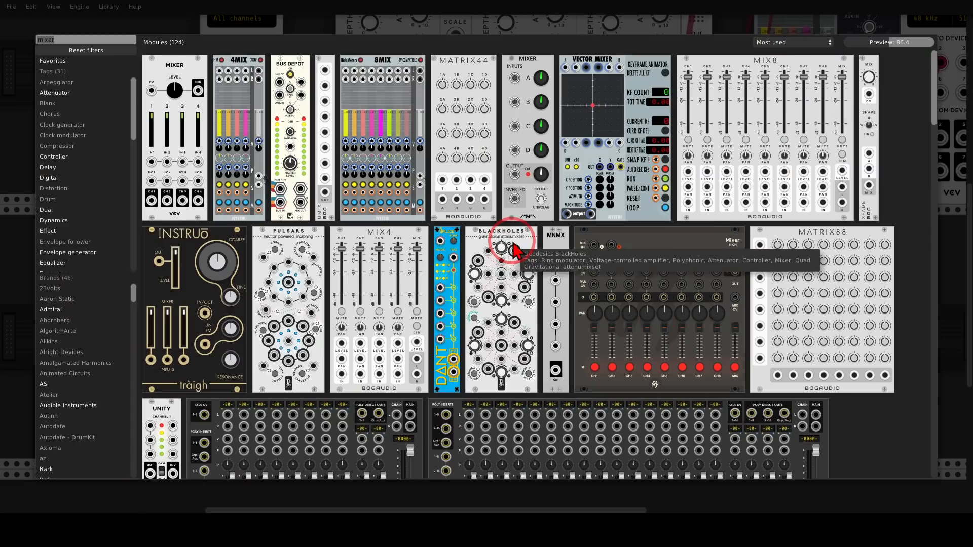
type("llfo")
left_click(154, 67)
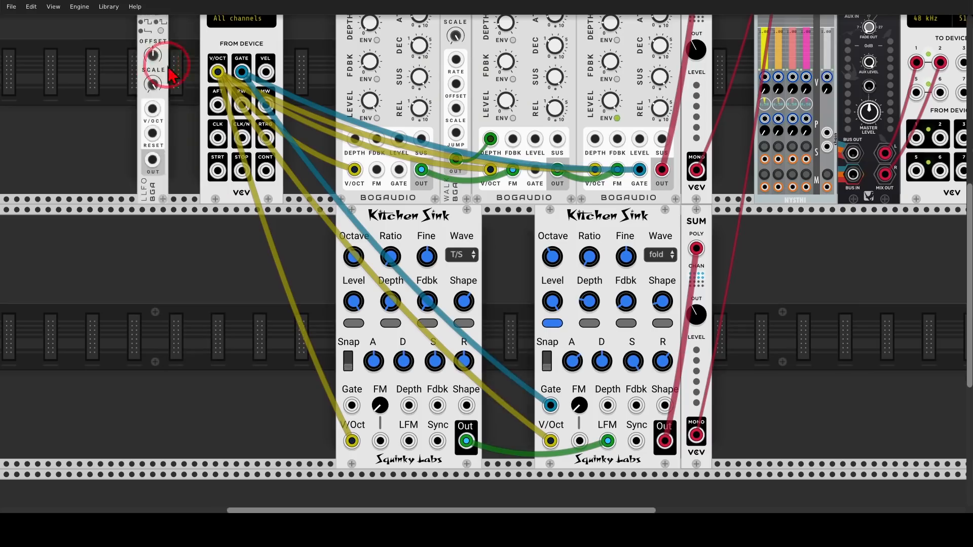
left_click_drag(169, 69, 473, 220)
left_click_drag(606, 218, 570, 225)
left_click_drag(694, 218, 647, 213)
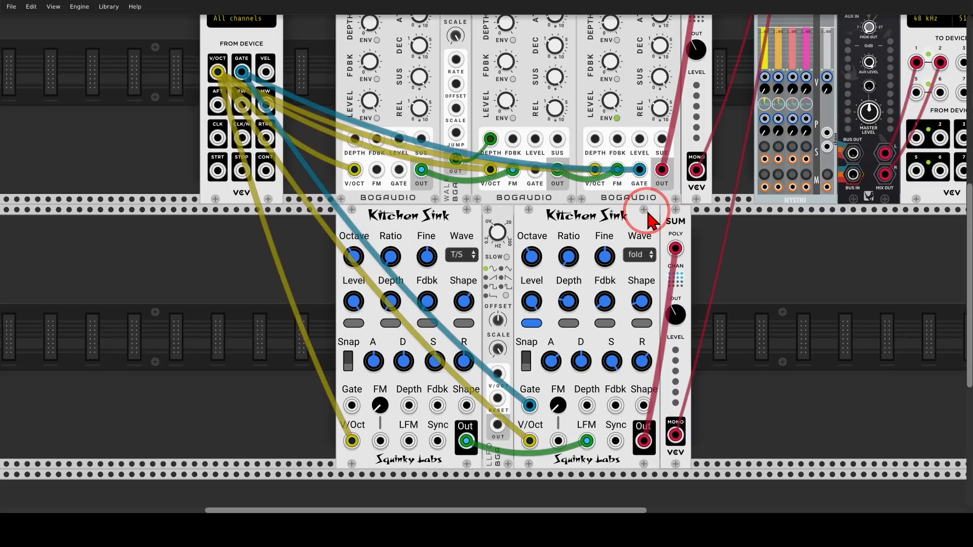
Patch the LLFO's OUT to the second Kitchen Sink's FM input and the first Kitchen Sink's LFM input
left_click(497, 425)
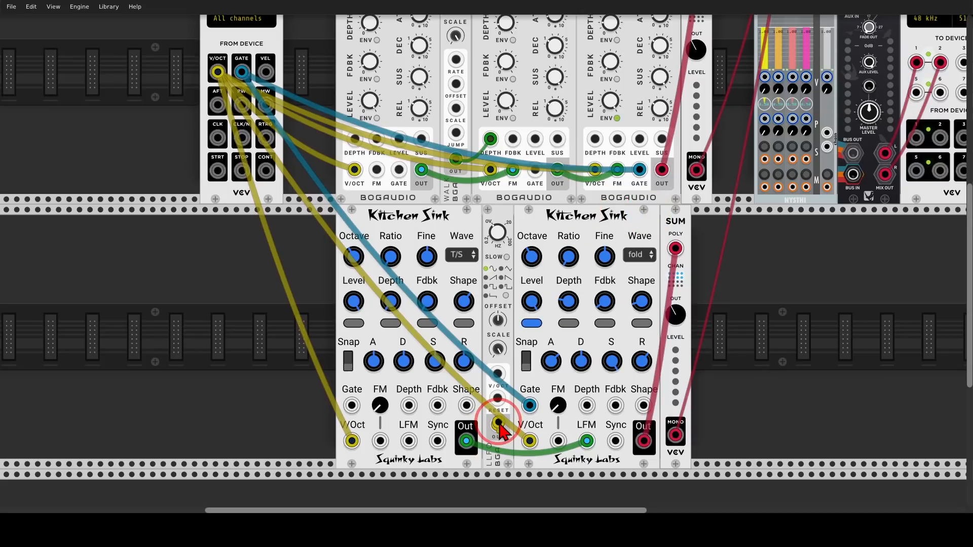
left_click_drag(500, 431, 558, 441)
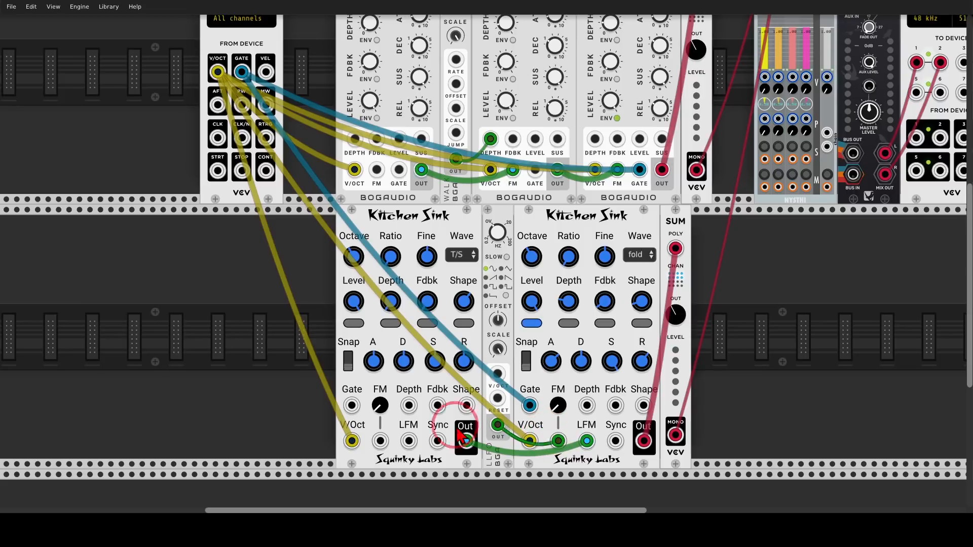
left_click(410, 442)
left_click_drag(410, 442, 498, 426)
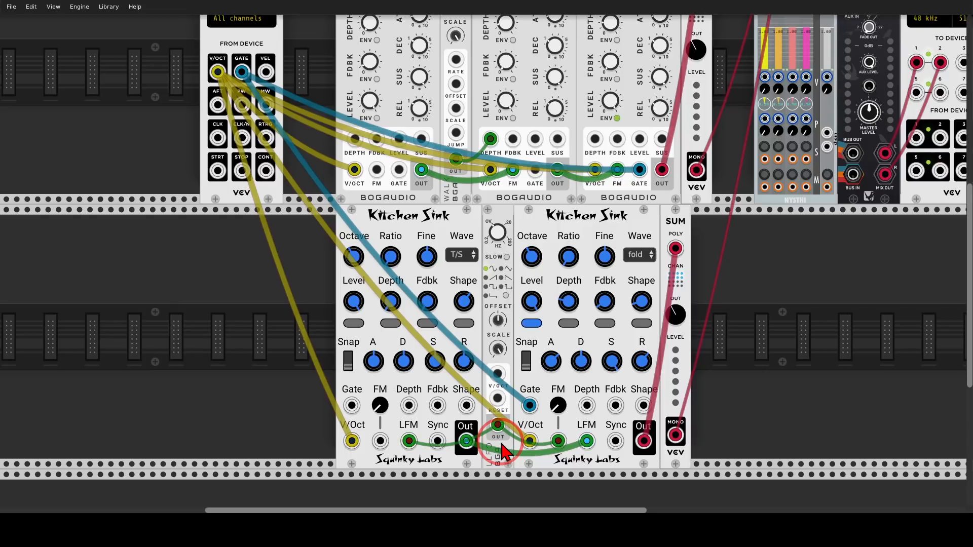
Set the frequency modulation amount to 5.4 on both Kitchen Sinks and the LLFO's frequency to about 4.13 Hz
left_click(557, 405)
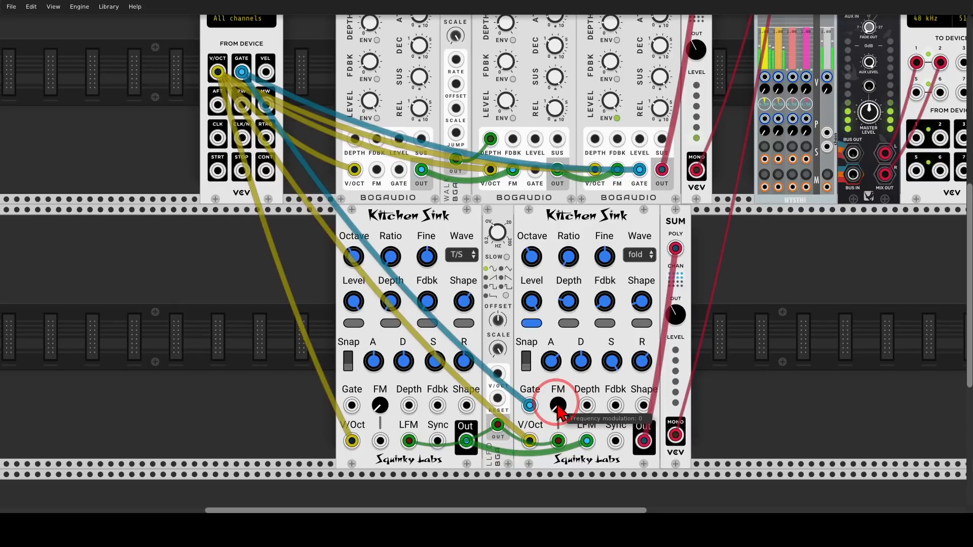
left_click_drag(558, 405, 486, 256)
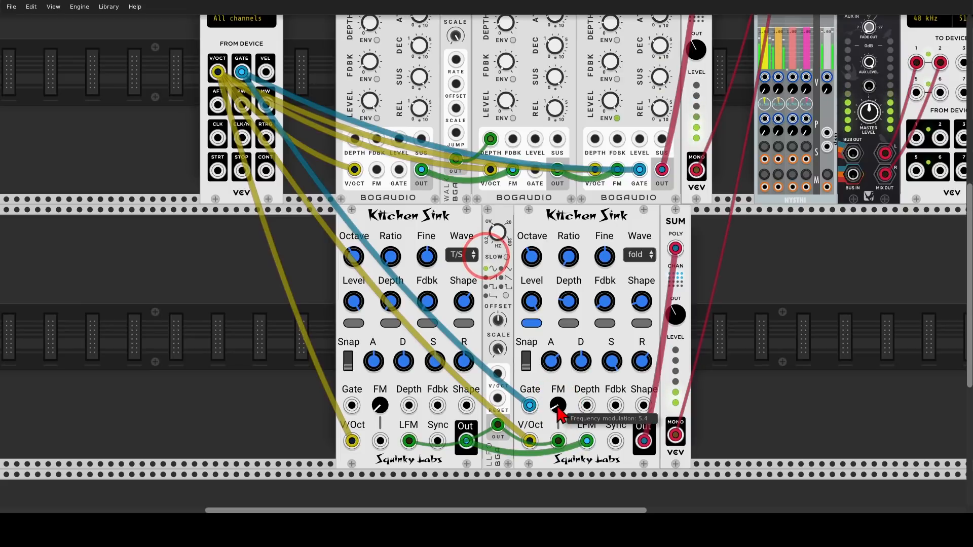
right_click(381, 412)
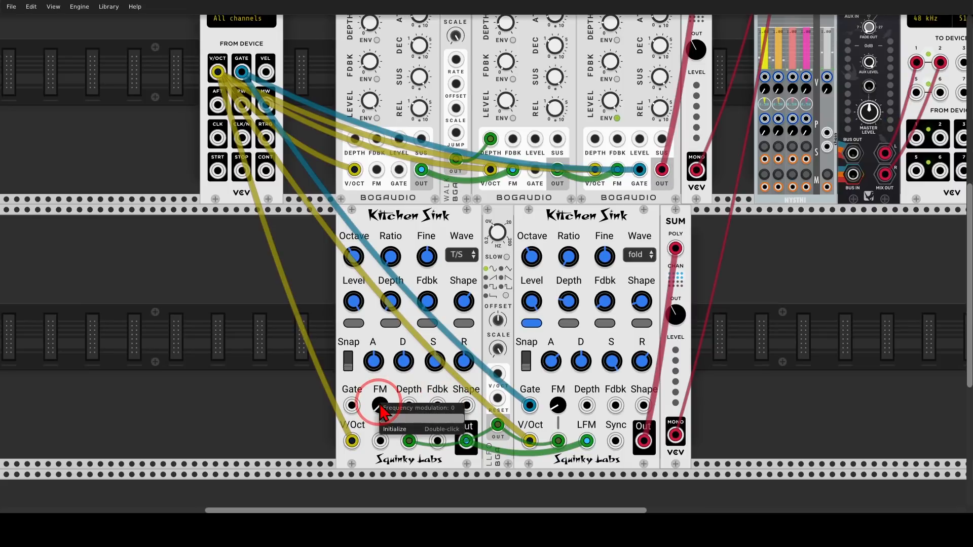
type("5.4")
key("Return")
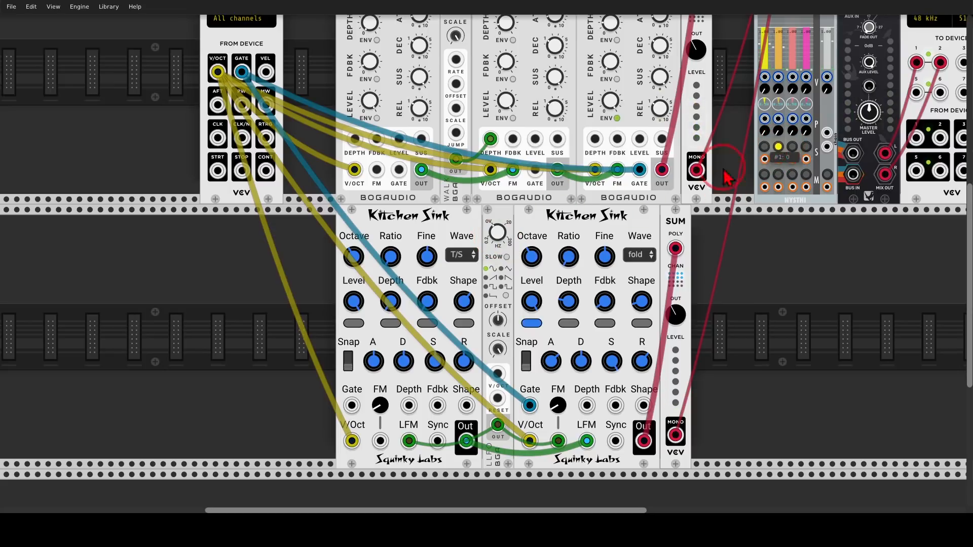
left_click_drag(483, 259, 484, 256)
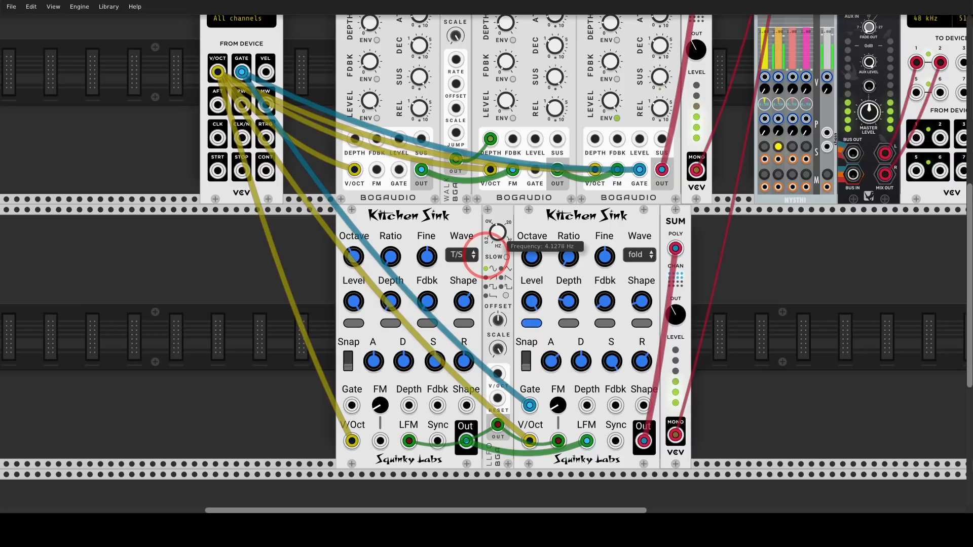
Set the frequency modulation to 8.1 on the second Kitchen Sink and 7.8 on the first, and readjust the LLFO's frequency
mouse_move(486, 255)
left_mouse_down()
mouse_move(498, 230)
mouse_move(495, 257)
mouse_move(481, 260)
left_mouse_up()
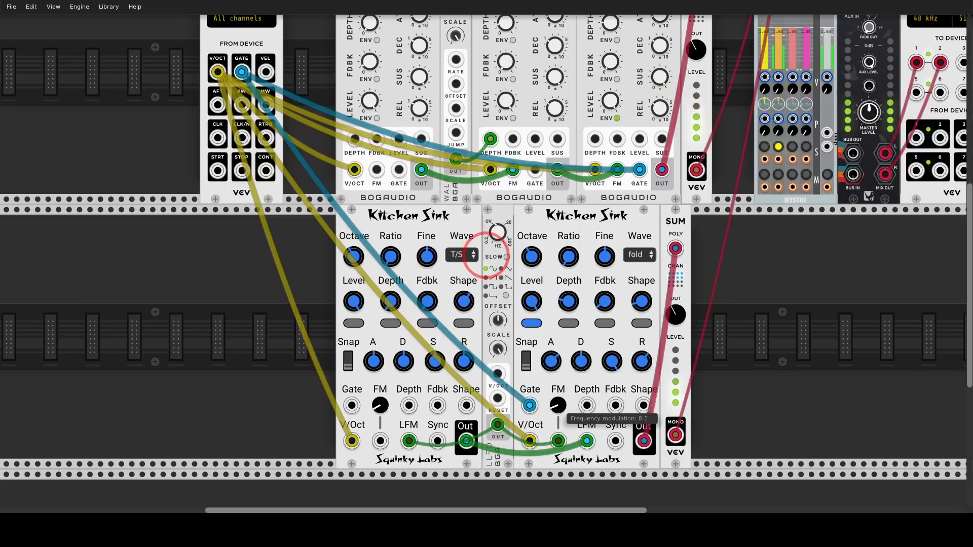
right_click(384, 407)
type("6.9")
key("Return")
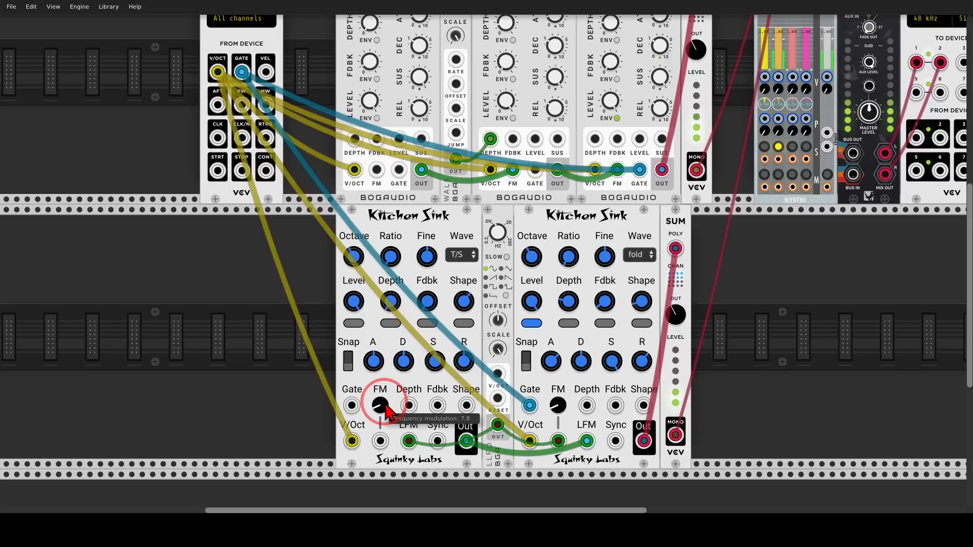
left_click_drag(494, 237, 523, 247)
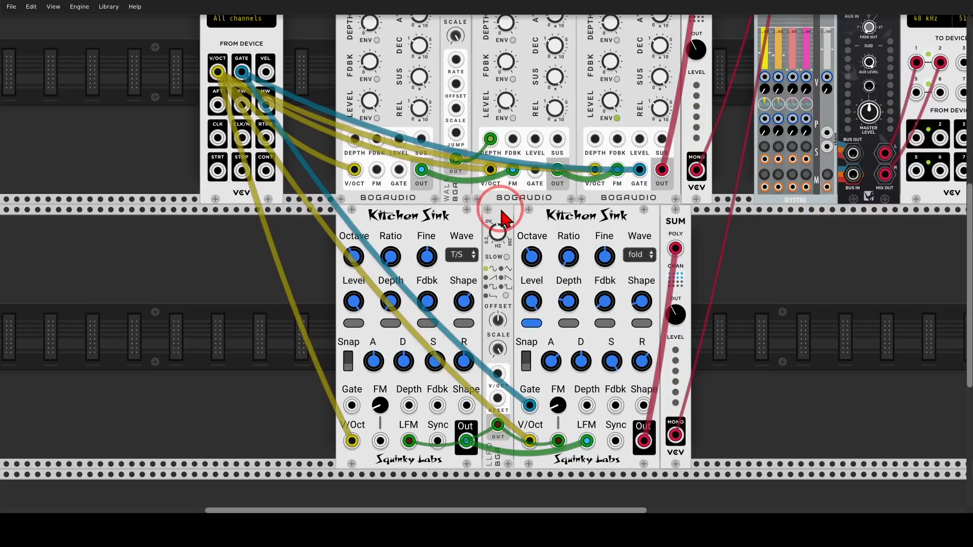
Insert a Bogaudio WALK between the first Kitchen Sink and the LLFO, and close the gaps between the modules in that row
left_click_drag(500, 210, 563, 212)
right_click(521, 227)
type("wa")
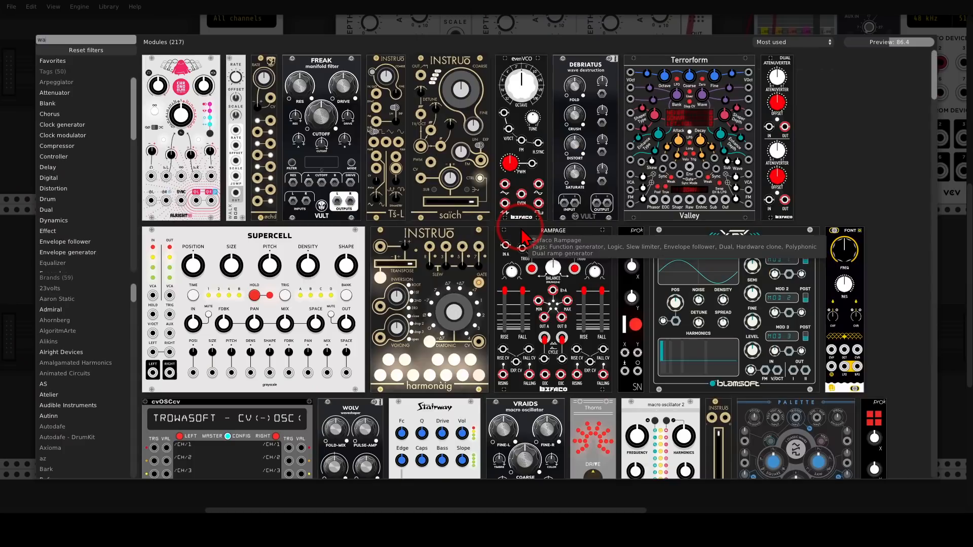
type("lk")
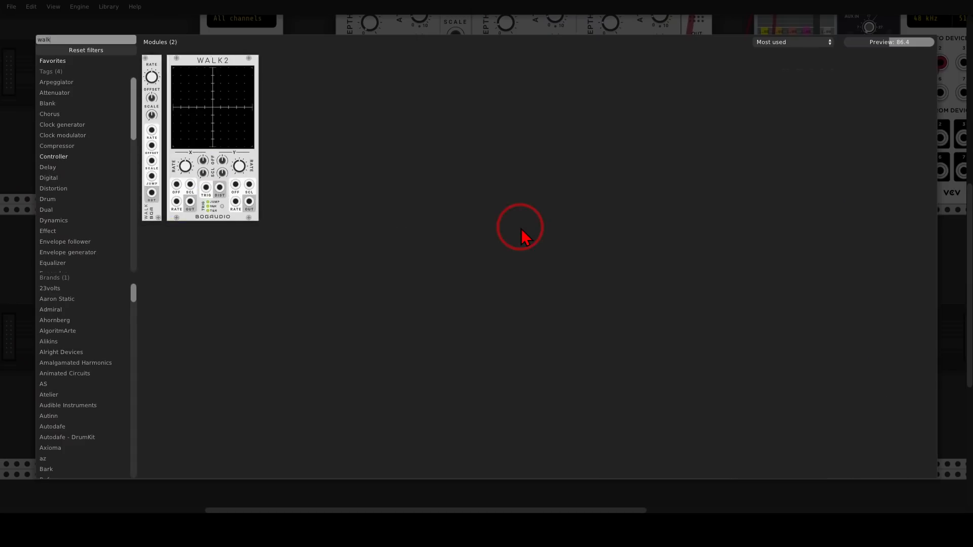
left_click(152, 69)
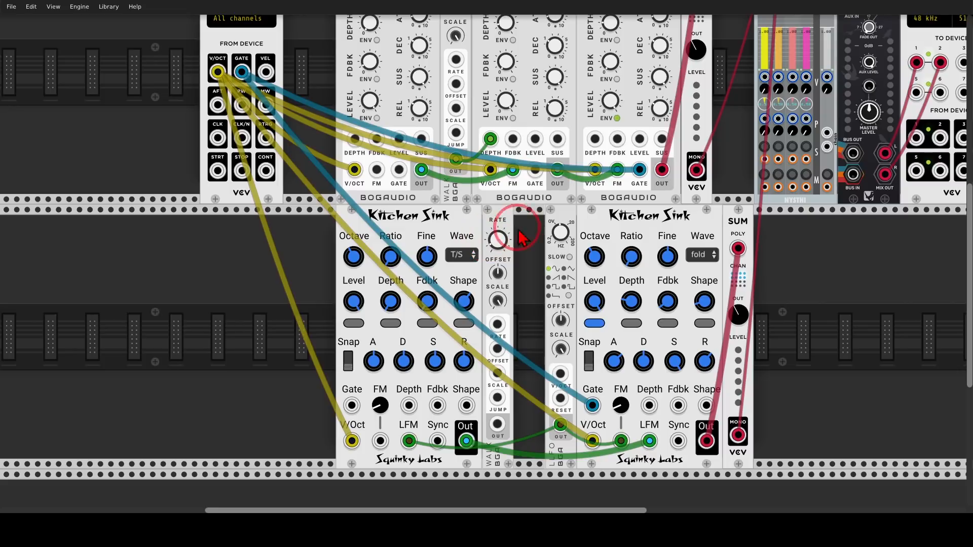
left_click_drag(734, 223, 703, 223)
left_click(543, 336)
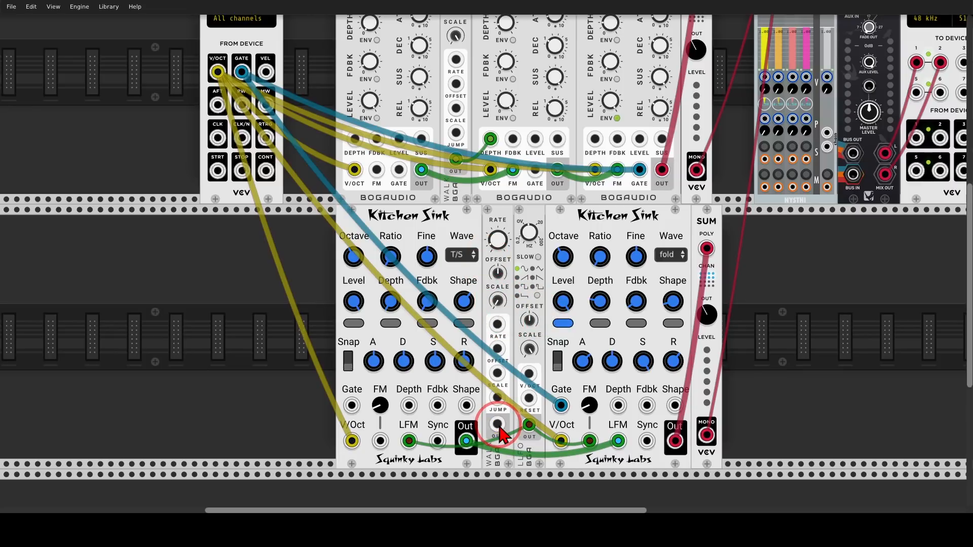
Patch the WALK's OUT to the LLFO's V/OCT input and reduce the WALK's scale
left_click_drag(497, 425, 529, 375)
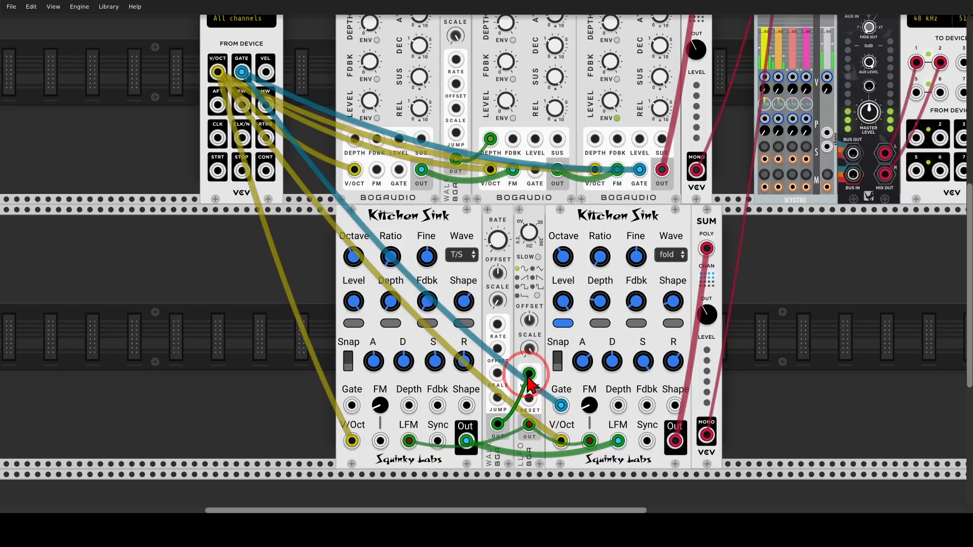
left_click_drag(497, 300, 485, 256)
mouse_move(498, 302)
left_mouse_down()
mouse_move(485, 256)
mouse_move(504, 305)
left_mouse_up()
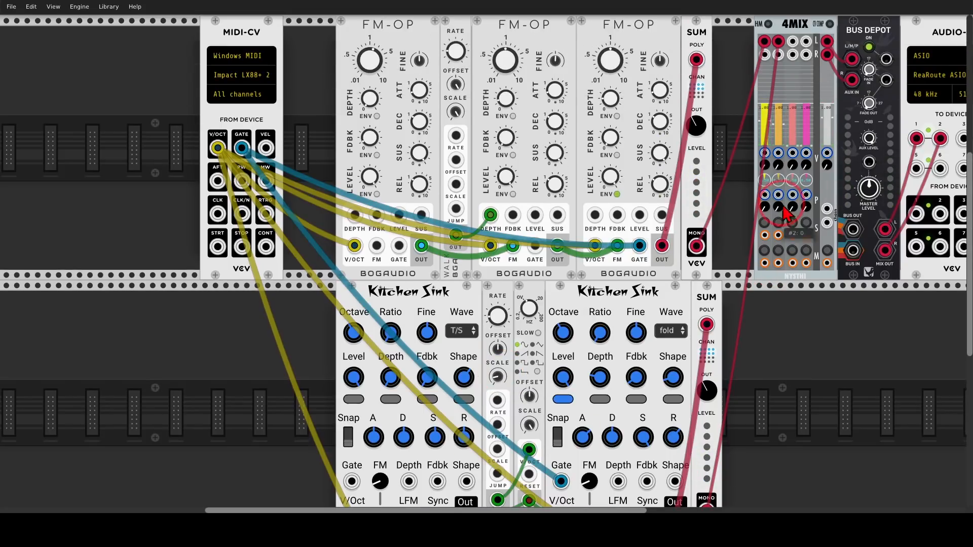
Lower the levels on the 4MIX, setting its output level to 0.81
scroll(768, 177, "up", 3)
left_click_drag(765, 136, 826, 142)
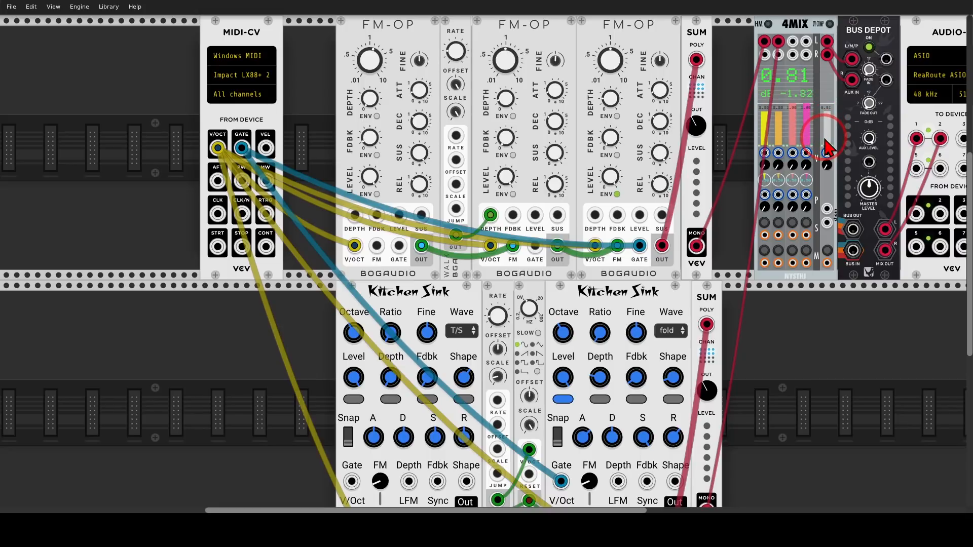
Insert a VCV VCA-1 between the second Kitchen Sink and its SUM, and route the Kitchen Sink's output through it
scroll(781, 334, "down", 3)
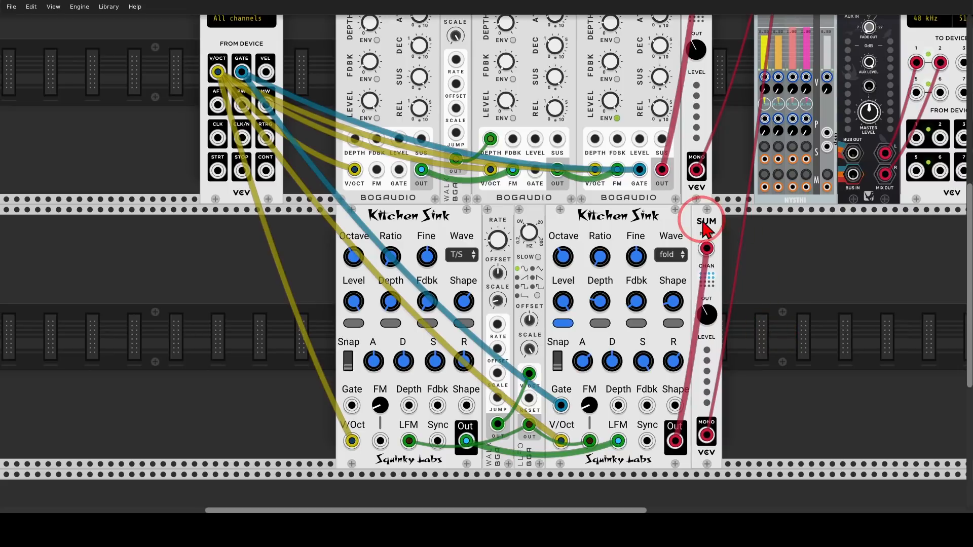
left_click_drag(702, 219, 782, 223)
right_click(737, 236)
type("vca")
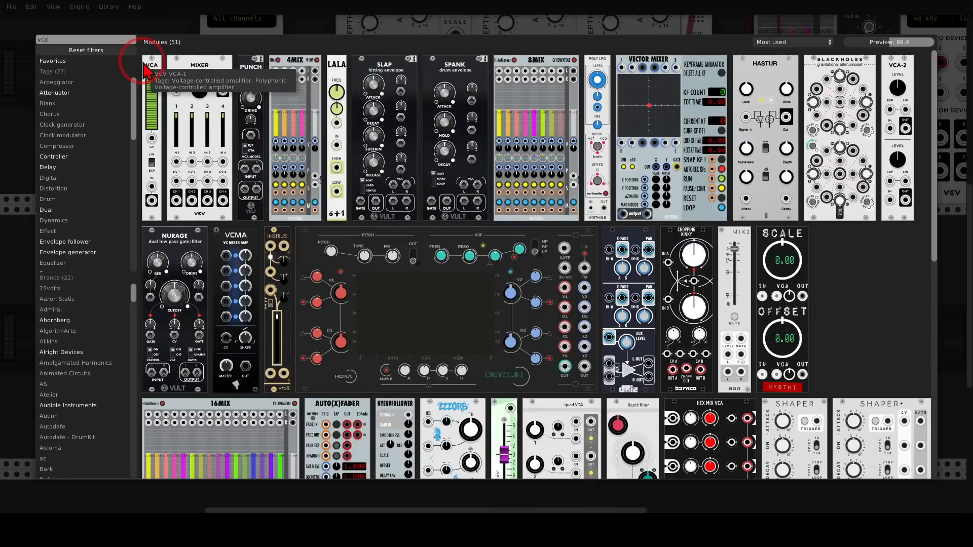
left_click(146, 71)
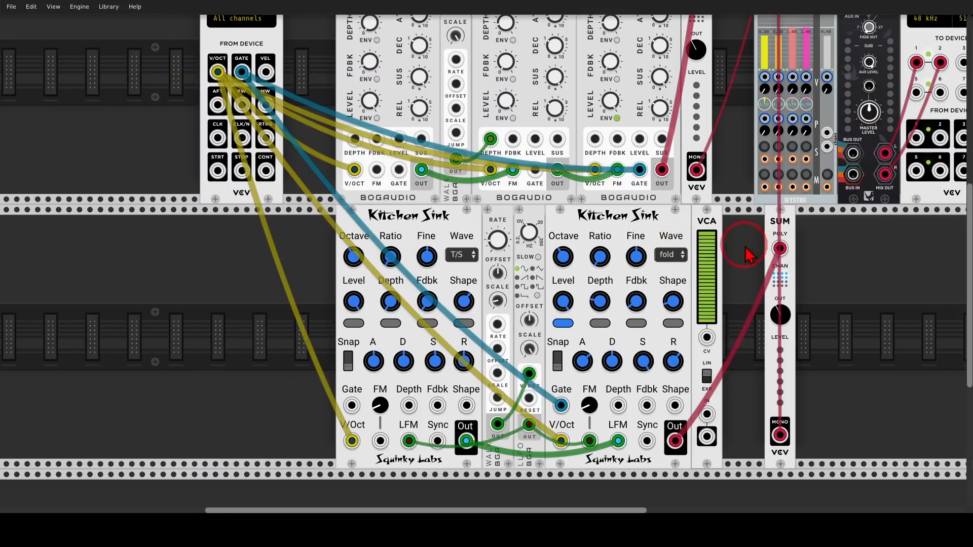
mouse_move(779, 248)
left_mouse_down()
mouse_move(699, 329)
mouse_move(707, 433)
mouse_move(785, 262)
mouse_move(780, 248)
left_mouse_up()
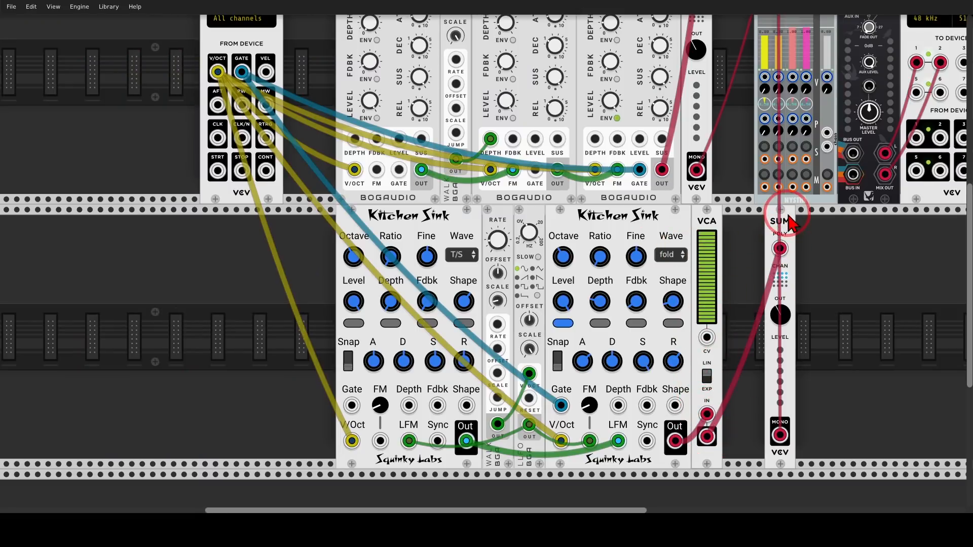
left_click_drag(787, 215, 740, 218)
Place a duplicate of the VCA between the third FM-OP and its SUM, and route the FM-OP's output through it
scroll(708, 152, "up", 4)
scroll(693, 58, "up", 1)
left_click_drag(694, 69, 736, 72)
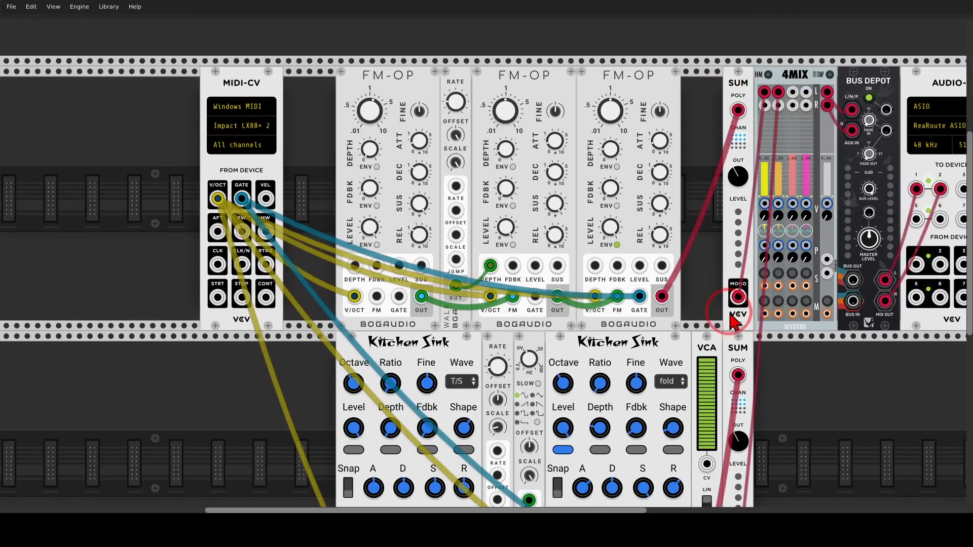
key("ctrl+d")
left_click_drag(769, 342, 695, 193)
mouse_move(739, 111)
left_mouse_down()
mouse_move(708, 194)
mouse_move(696, 276)
mouse_move(738, 111)
left_mouse_up()
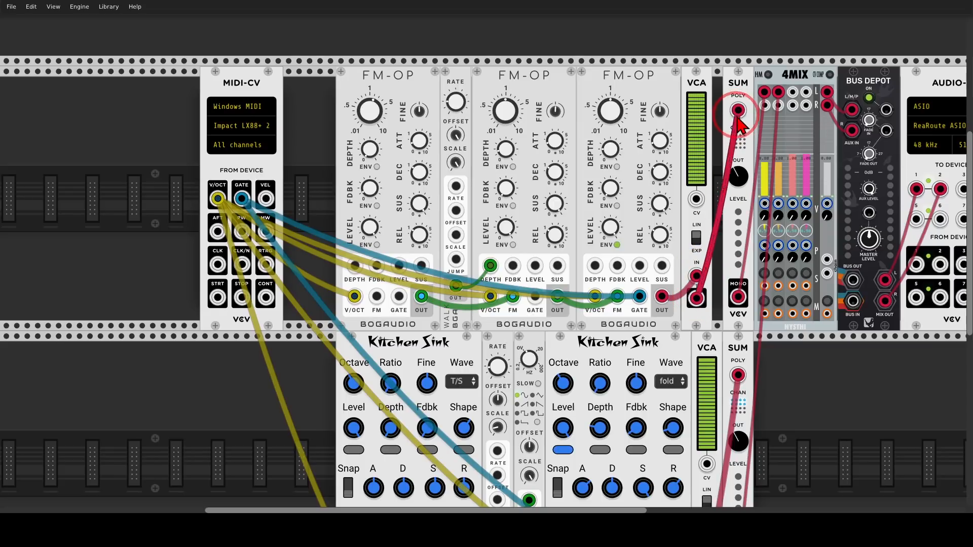
Shift the 4MIX, BUS DEPOT and AUDIO-8 away from the voices, and move the upper SUM against its VCA
scroll(738, 111, "down", 1)
left_click_drag(843, 373, 734, 369)
left_click_drag(670, 84, 775, 86)
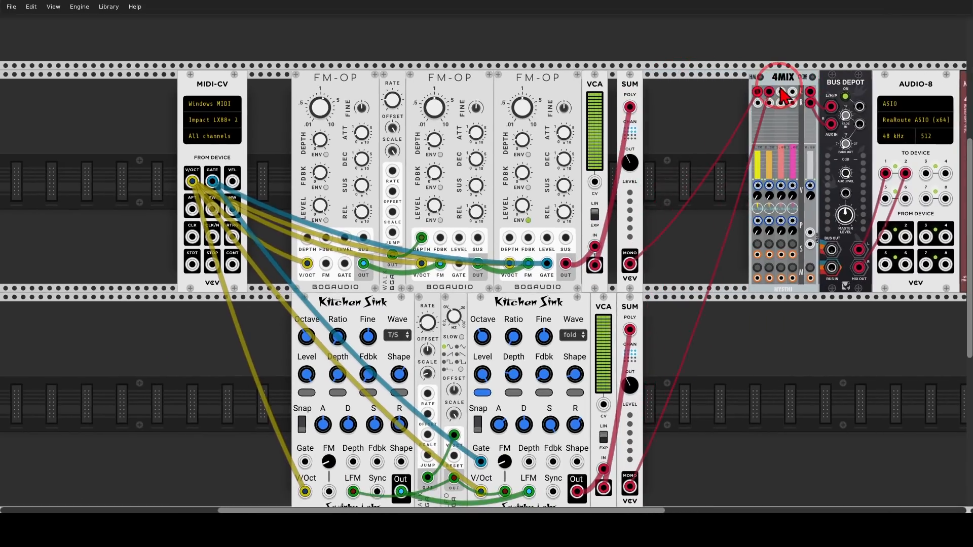
left_click_drag(633, 87, 624, 88)
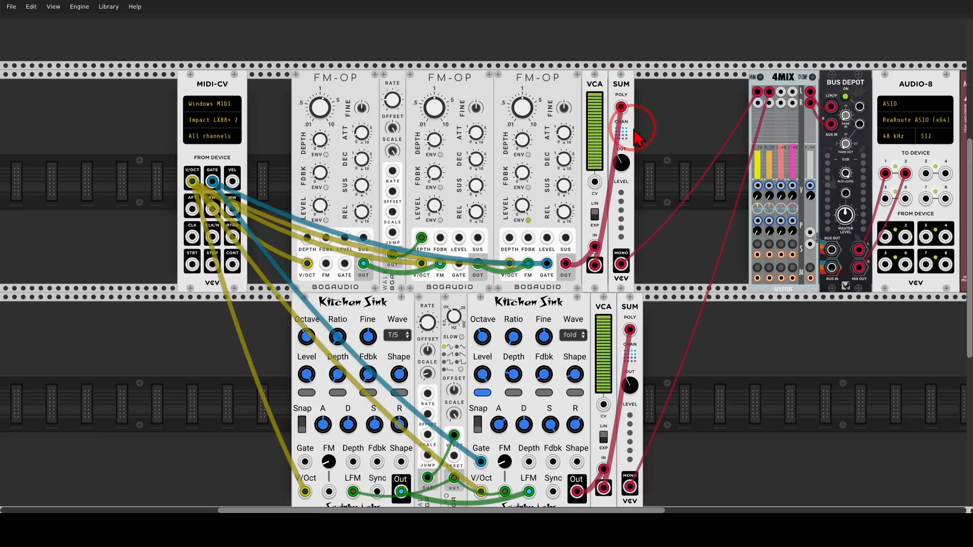
Patch the MIDI-CV's VEL output to the CV inputs of both output VCAs
left_click_drag(238, 185, 594, 181)
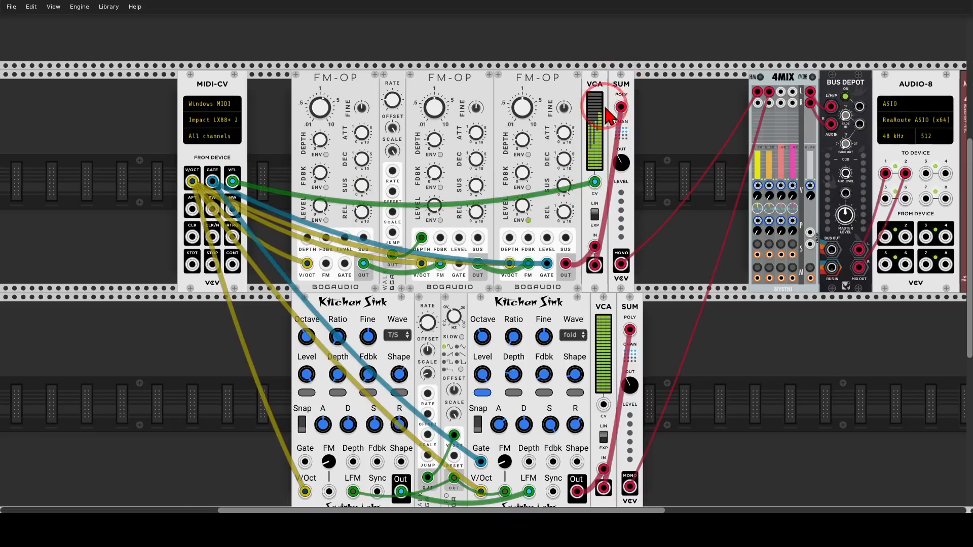
left_click_drag(606, 110, 650, 175)
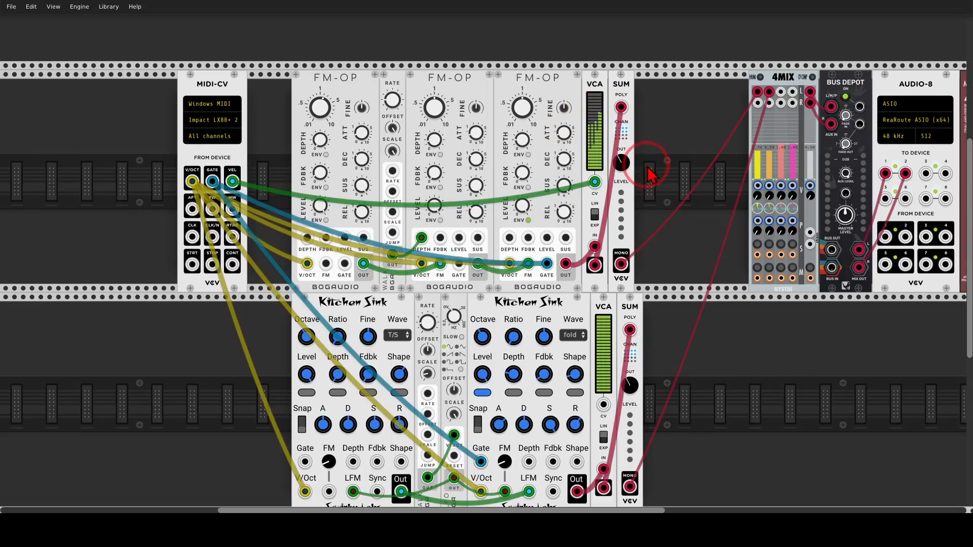
scroll(646, 169, "down", 3)
left_click_drag(604, 329, 232, 105)
scroll(691, 220, "up", 1)
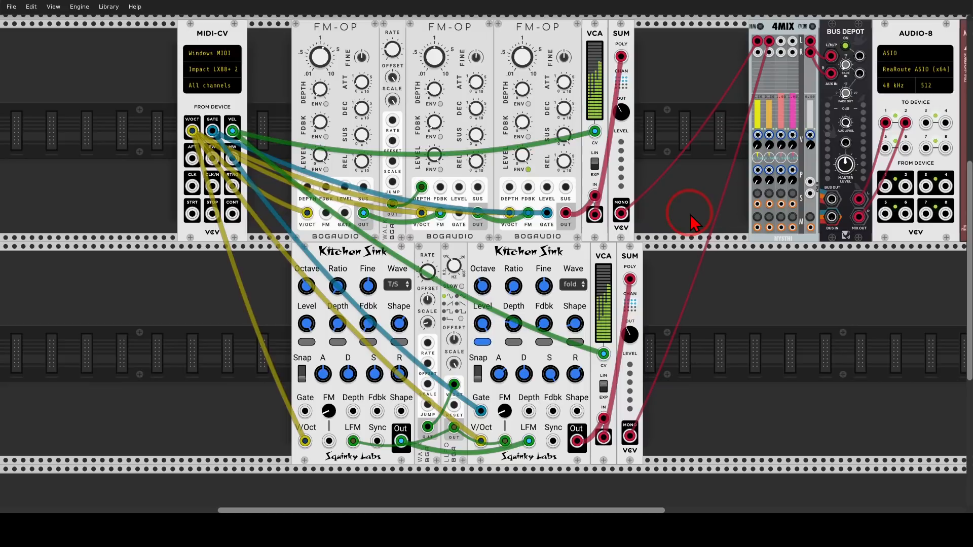
Open a gap before the second Kitchen Sink and before the third FM-OP, and place a duplicated VCA in each
left_click_drag(517, 274, 561, 273)
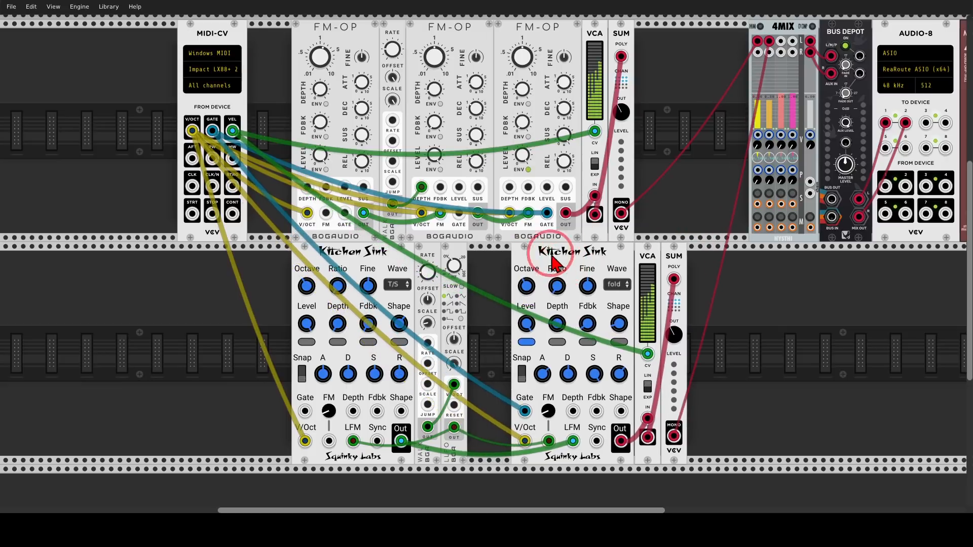
left_click_drag(511, 39, 549, 41)
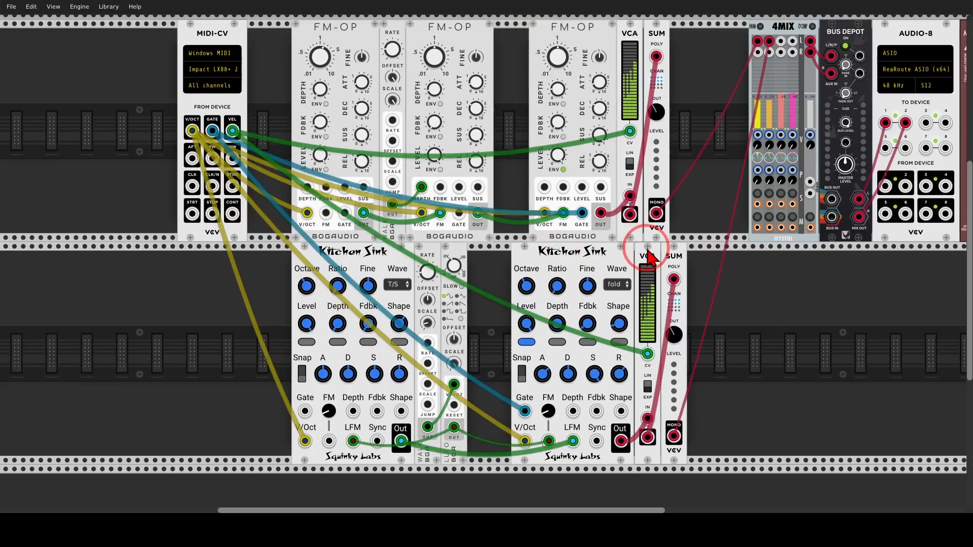
key("ctrl+d")
left_click_drag(693, 259, 542, 45)
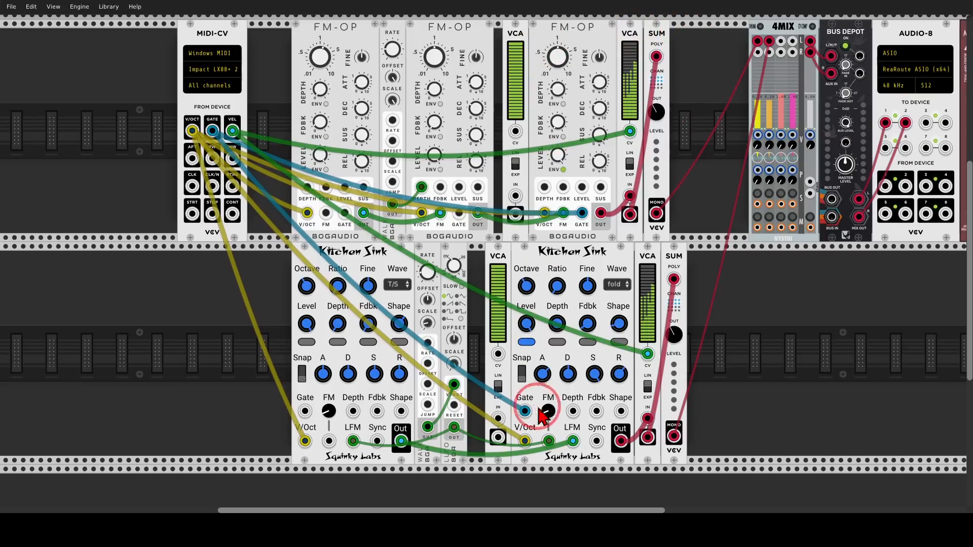
Route the modulator signals through the new VCAs with the MIDI-CV's VEL patched to their CV inputs, and close up the gaps
mouse_move(576, 442)
left_mouse_down()
mouse_move(517, 405)
mouse_move(494, 417)
mouse_move(499, 440)
mouse_move(573, 441)
left_mouse_up()
mouse_move(564, 212)
left_mouse_down()
mouse_move(514, 196)
mouse_move(515, 215)
mouse_move(563, 213)
left_mouse_up()
left_click_drag(515, 132, 232, 132)
left_click_drag(498, 353, 232, 131)
left_click_drag(668, 29, 659, 30)
left_click_drag(668, 273, 675, 243)
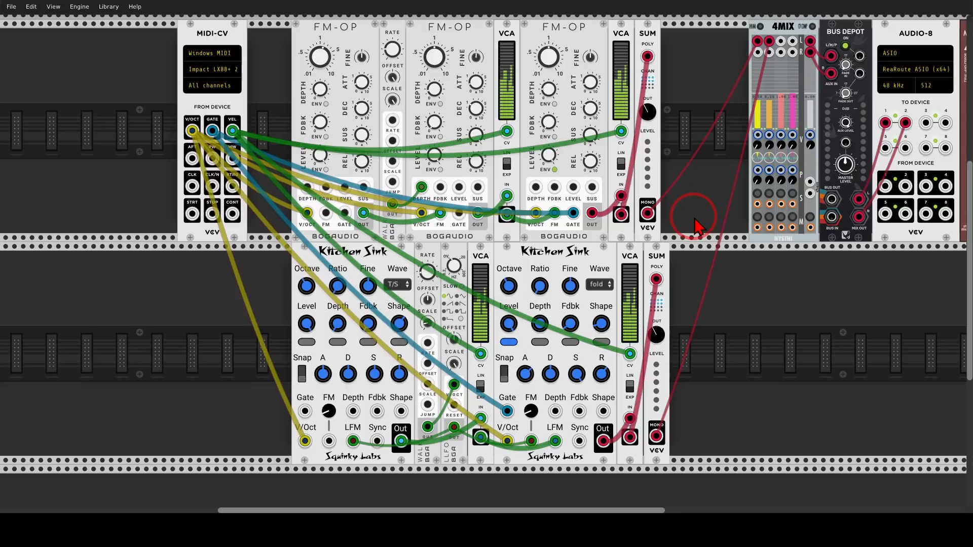
Add a Valley Terrorform in the row above the FM-OPs
scroll(695, 223, "up", 6)
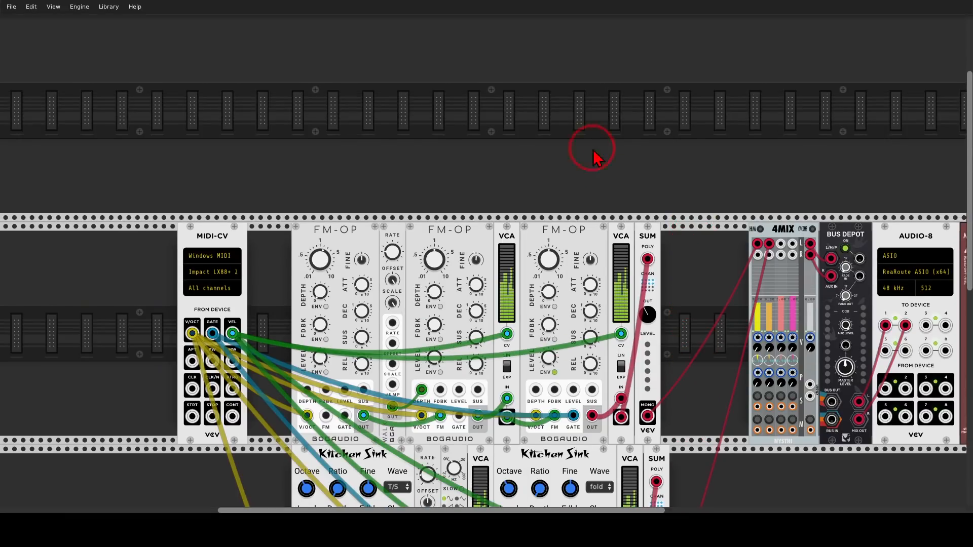
right_click(591, 147)
type("ter")
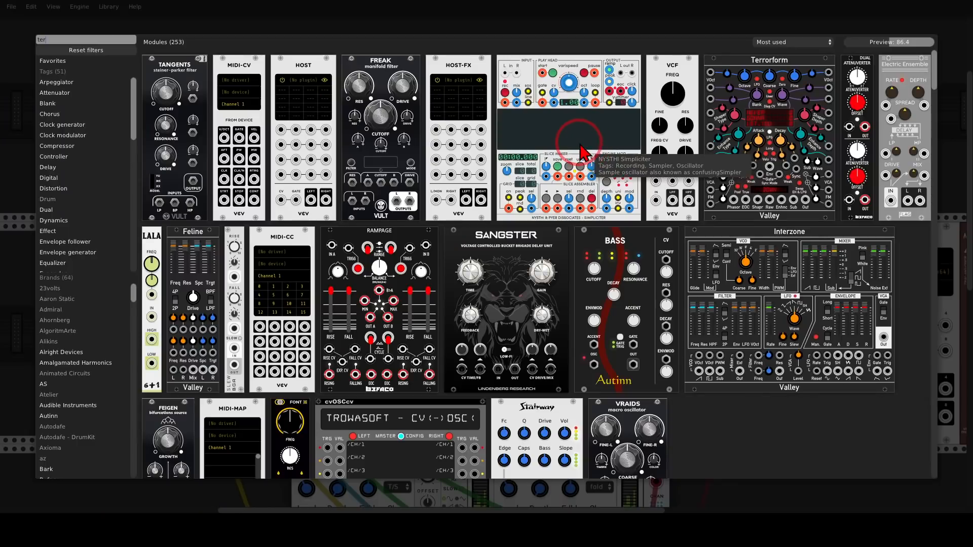
left_click_drag(738, 63, 475, 151)
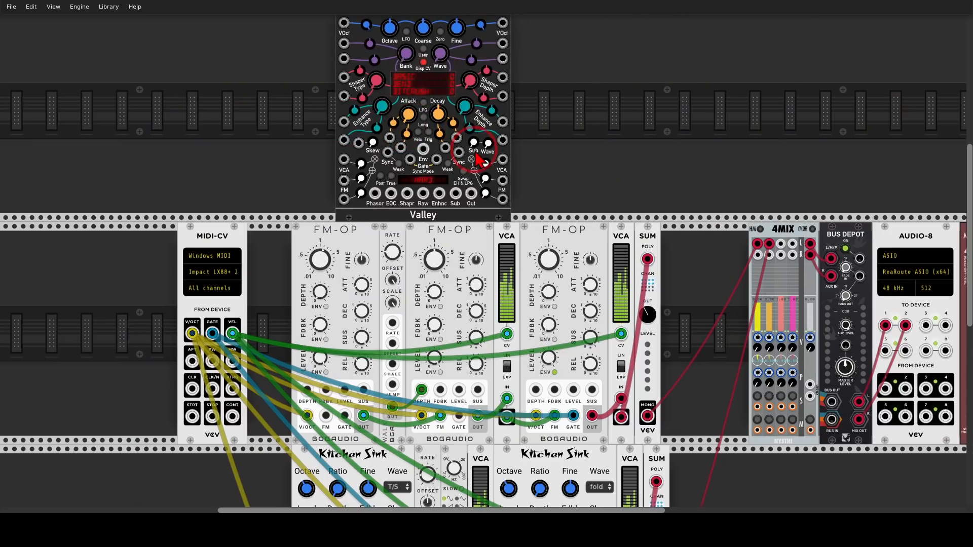
Select the FM 2 wavetable bank from the 17 - 32 group on the Terrorform
scroll(475, 151, "up", 2)
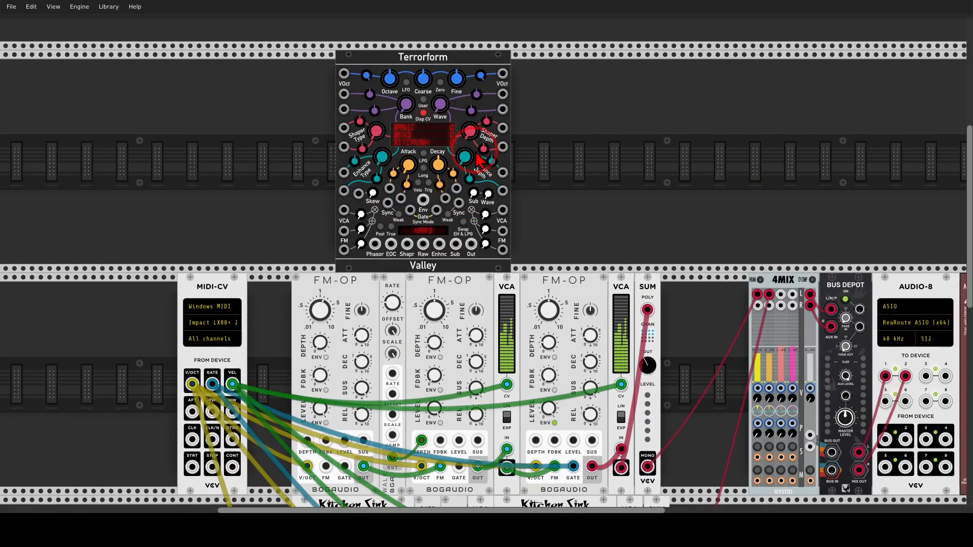
left_click(425, 129)
mouse_move(419, 152)
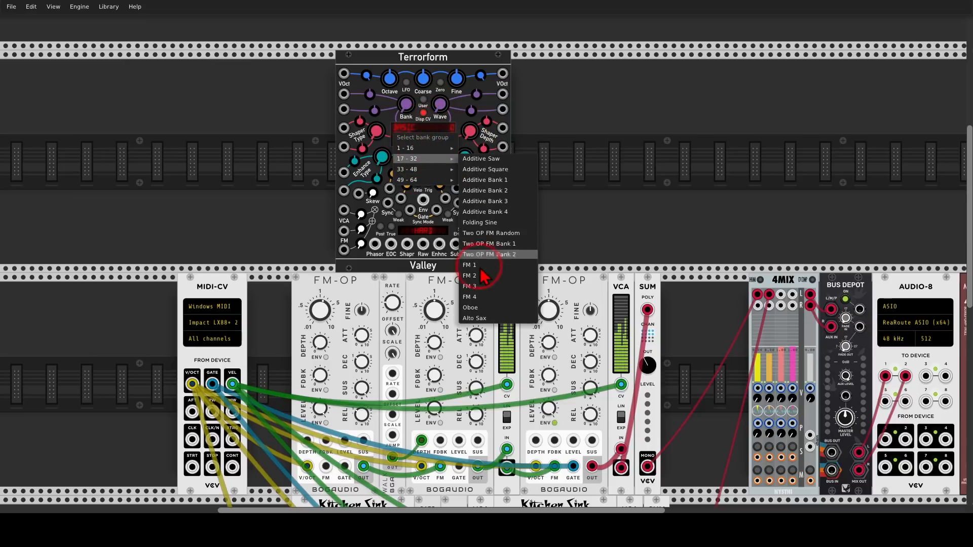
left_click(489, 275)
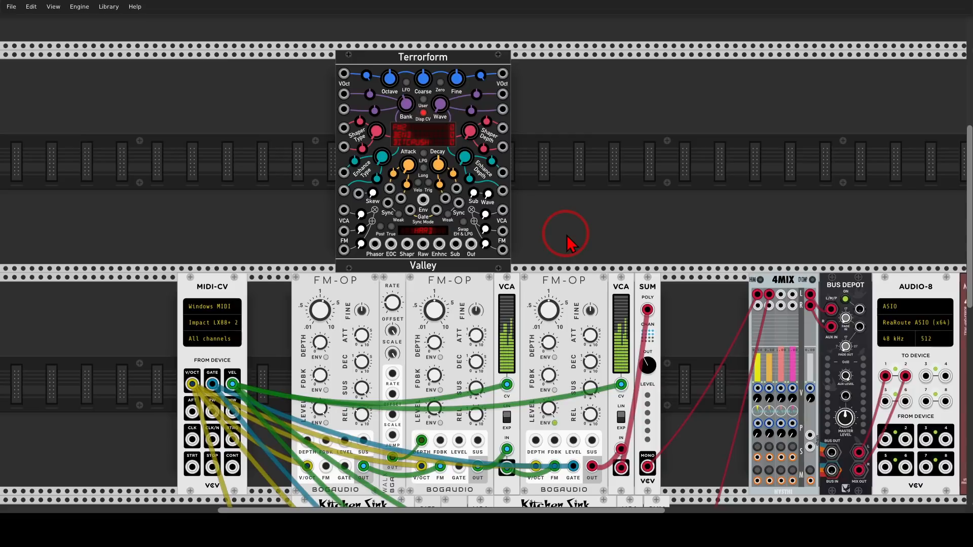
Switch the Terrorform's LPG to its blue mode
scroll(400, 228, "up", 5)
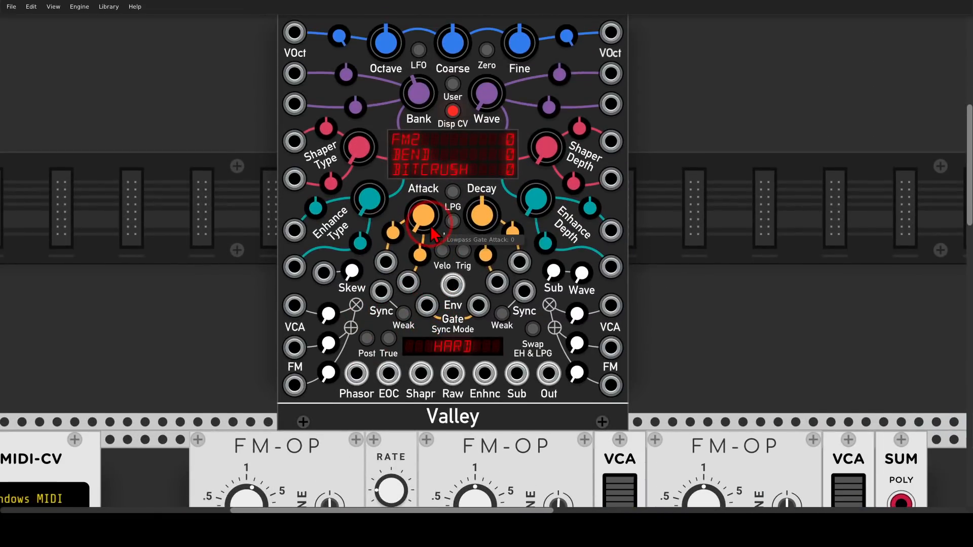
scroll(432, 230, "up", 1)
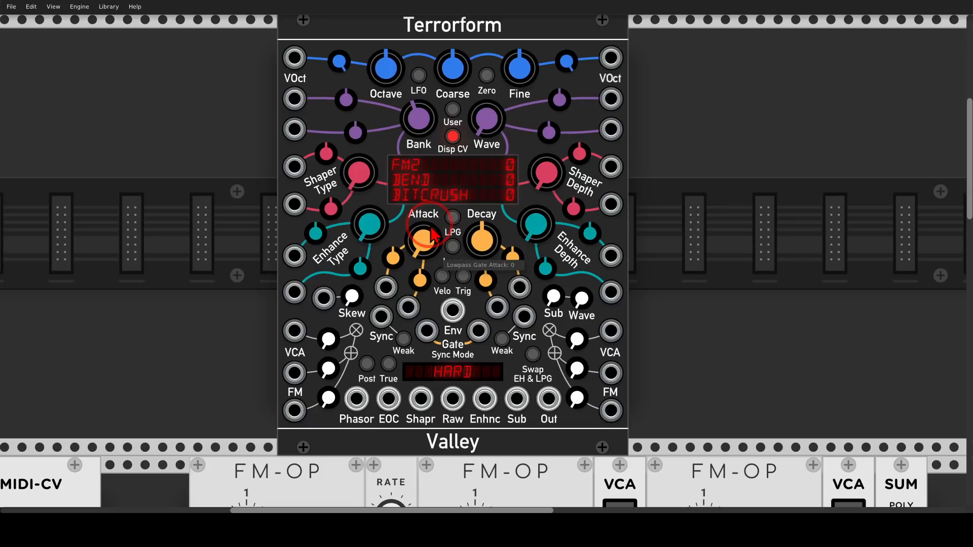
left_click(456, 222)
left_click(456, 224)
left_click(456, 225)
mouse_move(497, 204)
left_mouse_down()
mouse_move(381, 234)
mouse_move(501, 215)
left_mouse_up()
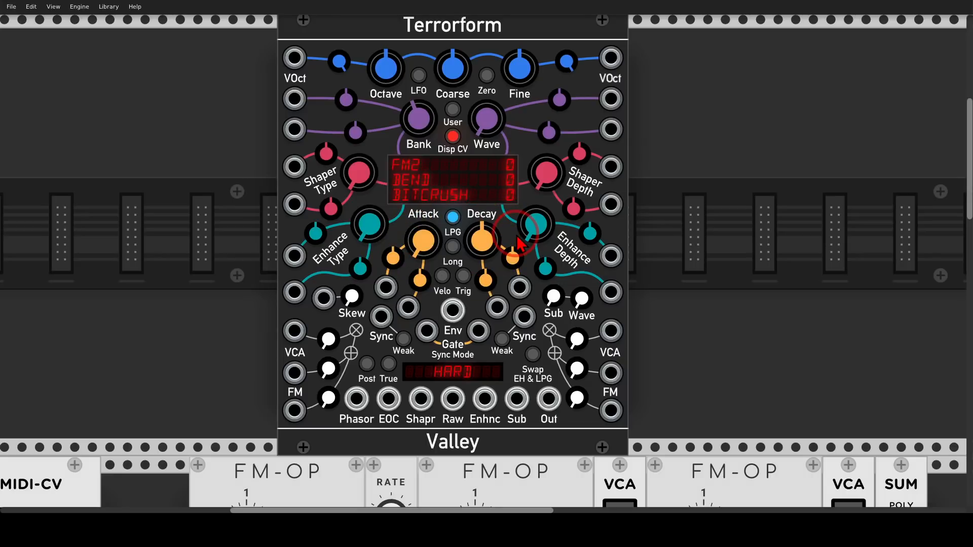
Patch the MIDI-CV's V/OCT output into the Terrorform's left VOct input
scroll(244, 261, "down", 3)
left_click_drag(241, 272, 396, 222)
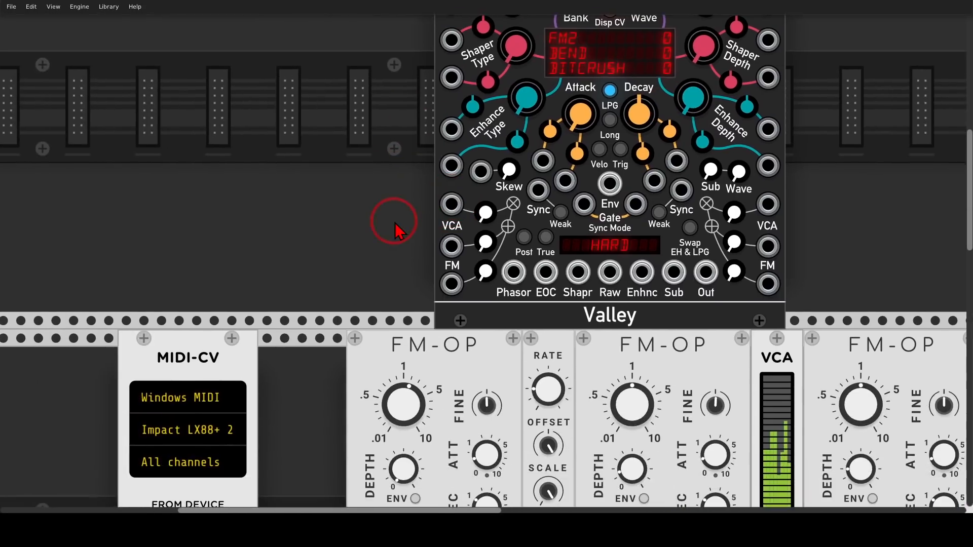
scroll(393, 219, "down", 1)
scroll(393, 220, "down", 2)
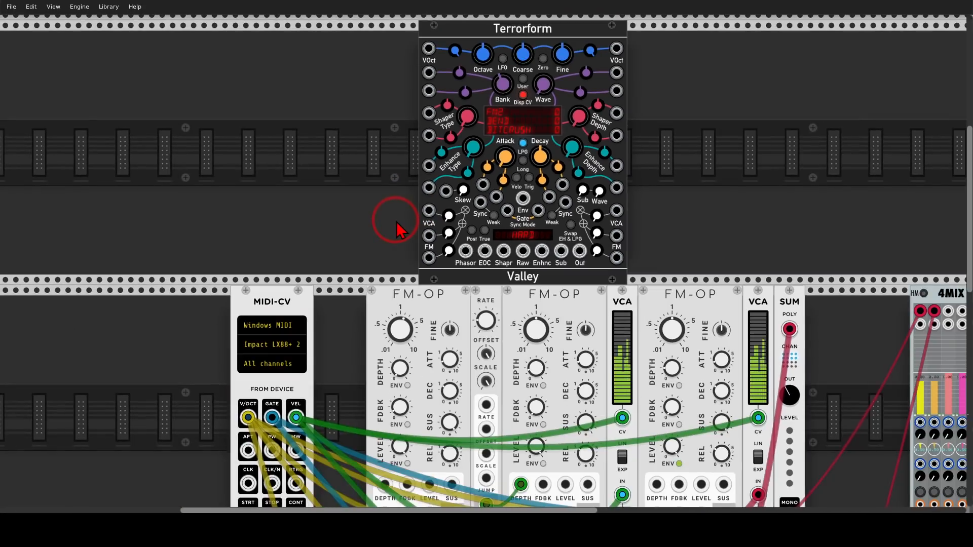
left_click_drag(429, 49, 248, 413)
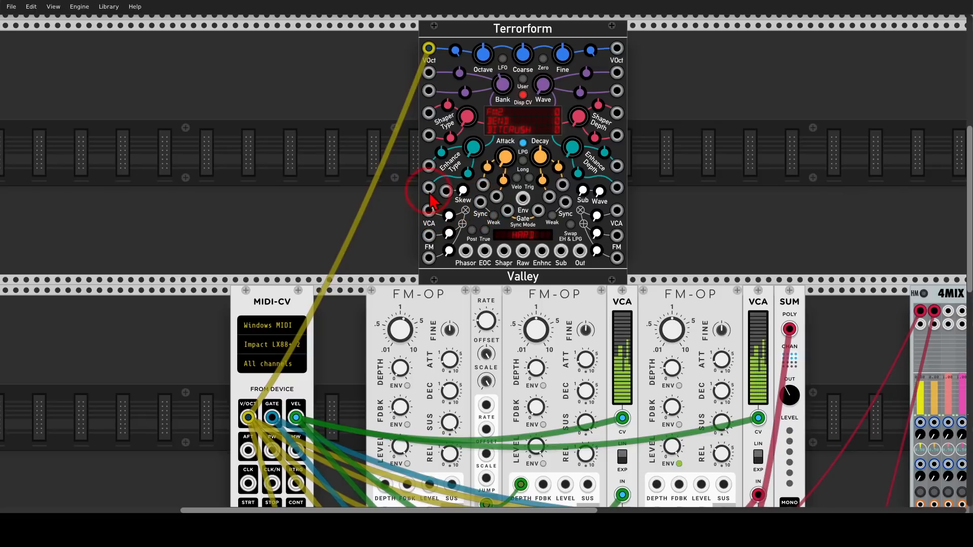
Place a duplicate VCA directly left of the Terrorform and turn on the Terrorform's Velo mode
key("ctrl+d")
left_click_drag(812, 294, 395, 28)
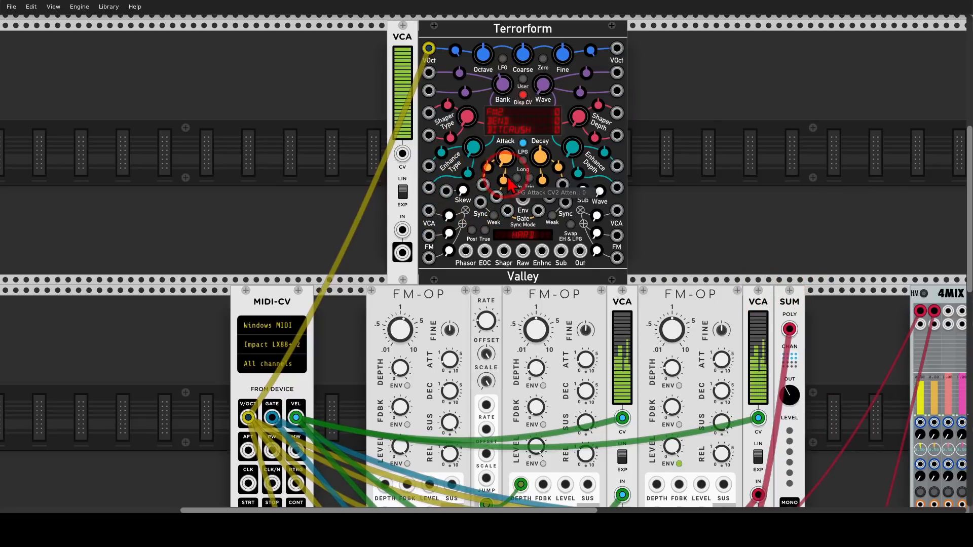
scroll(507, 185, "up", 3)
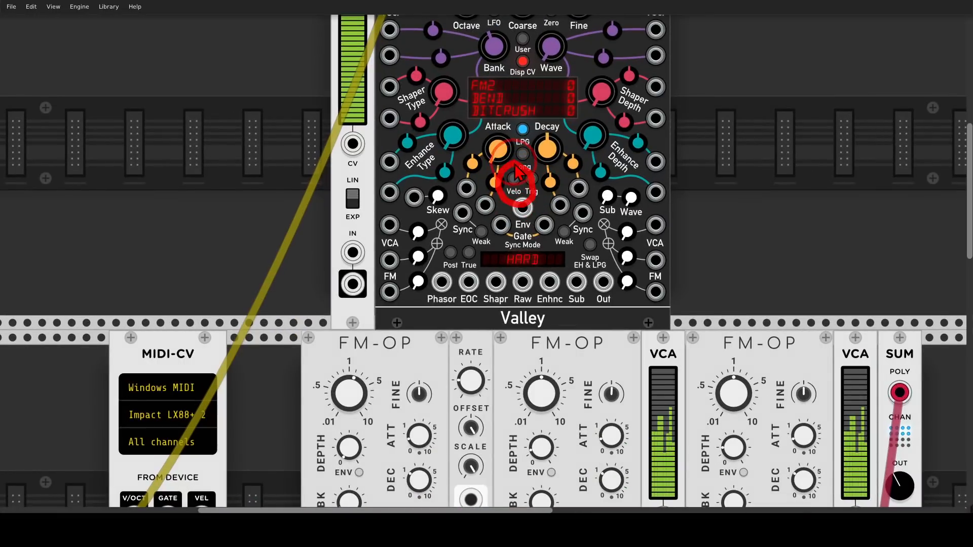
left_click(514, 178)
Route the MIDI-CV's GATE through the new VCA into the Terrorform's left Gate input, with VEL patched to the VCA's CV
scroll(515, 187, "down", 1)
scroll(515, 188, "down", 1)
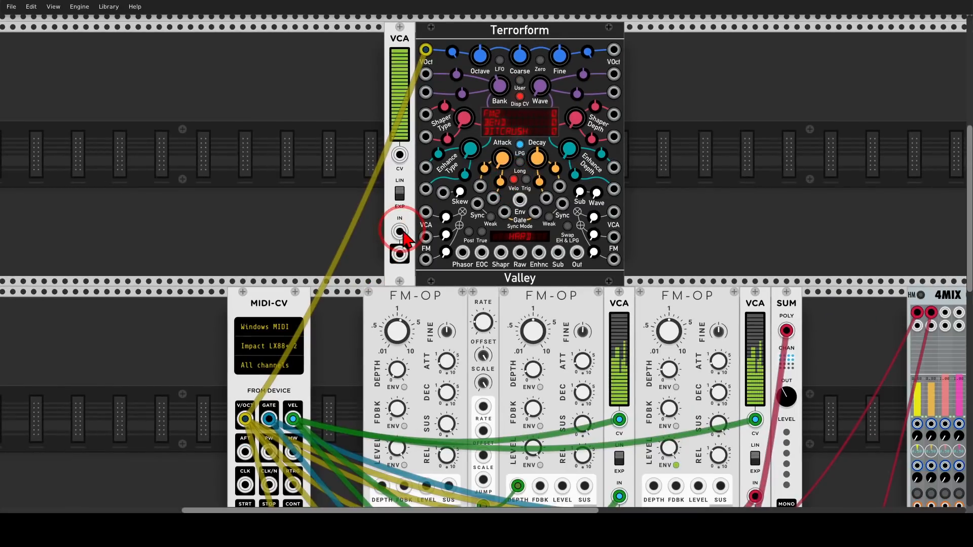
left_click_drag(399, 231, 277, 421)
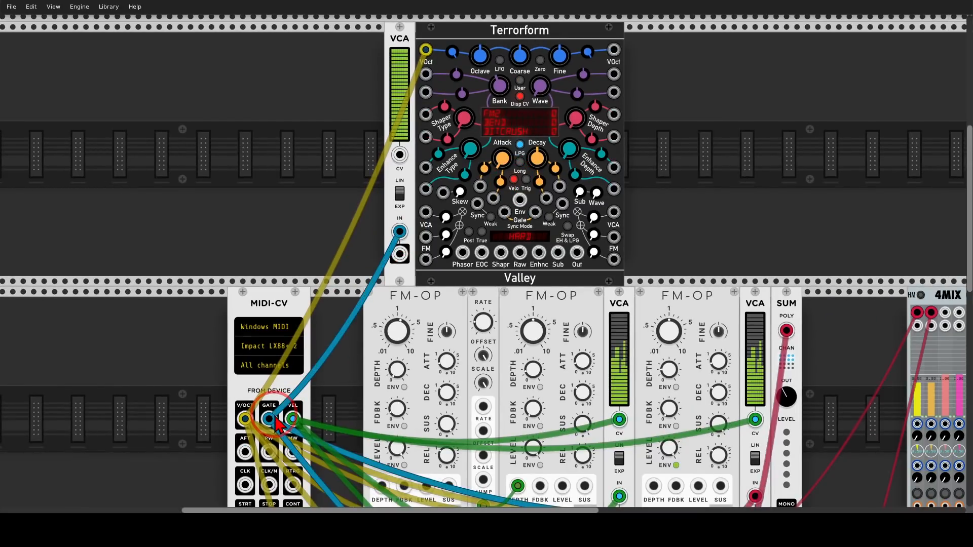
left_click_drag(399, 253, 504, 213)
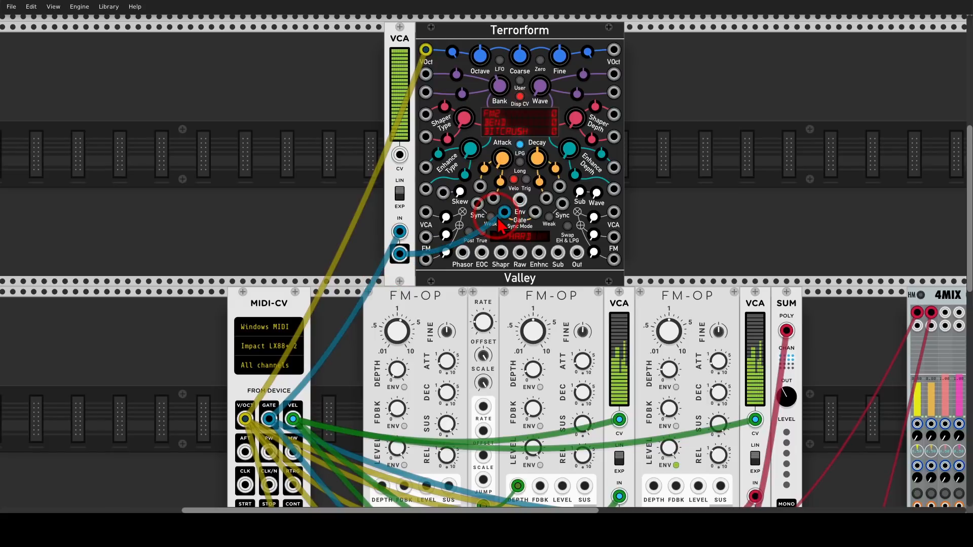
left_click_drag(400, 155, 293, 418)
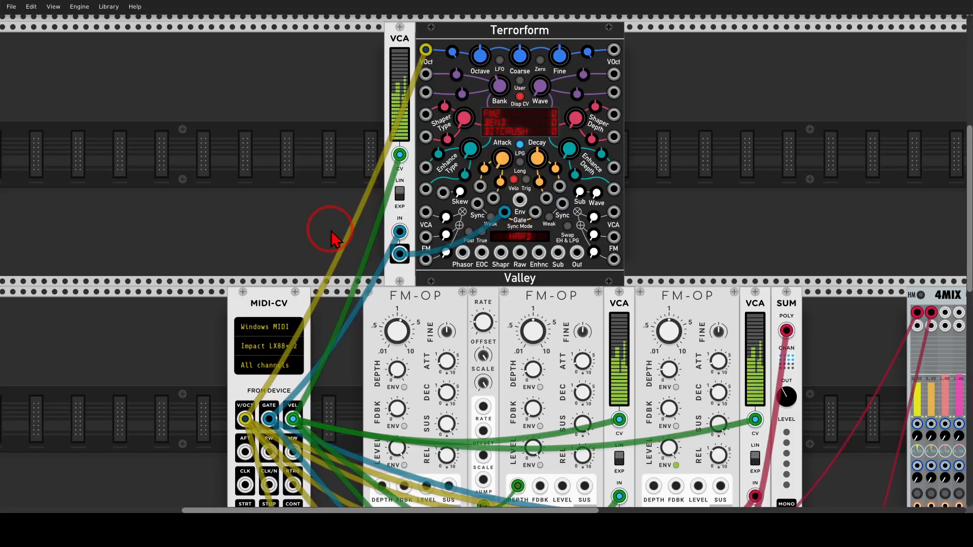
Add a Stoermelder ORBIT directly right of the Terrorform
right_click(685, 197)
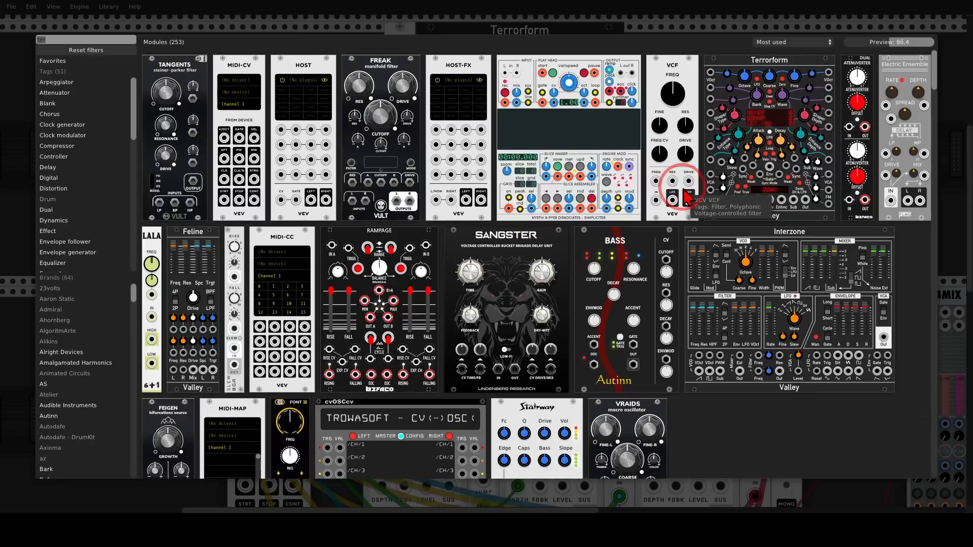
type("orbi")
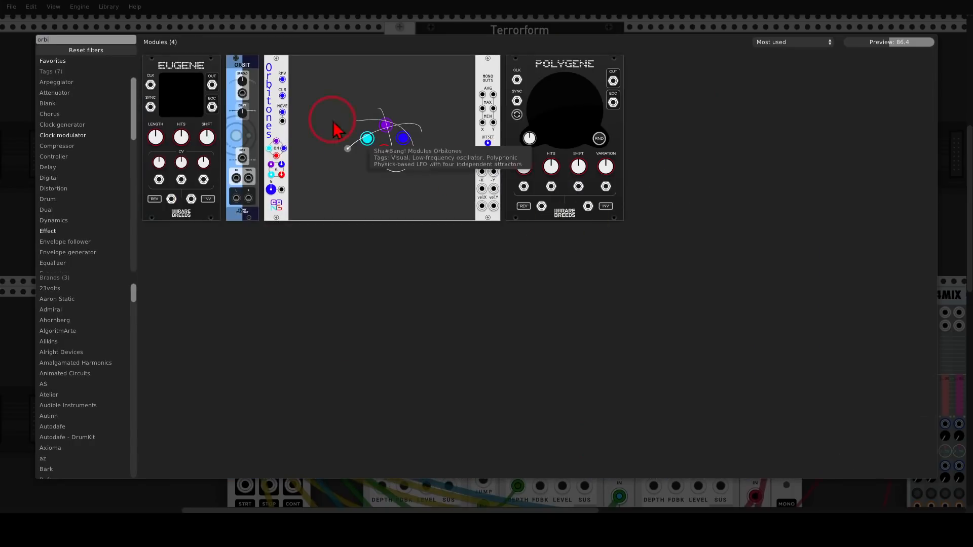
left_click_drag(252, 76, 694, 134)
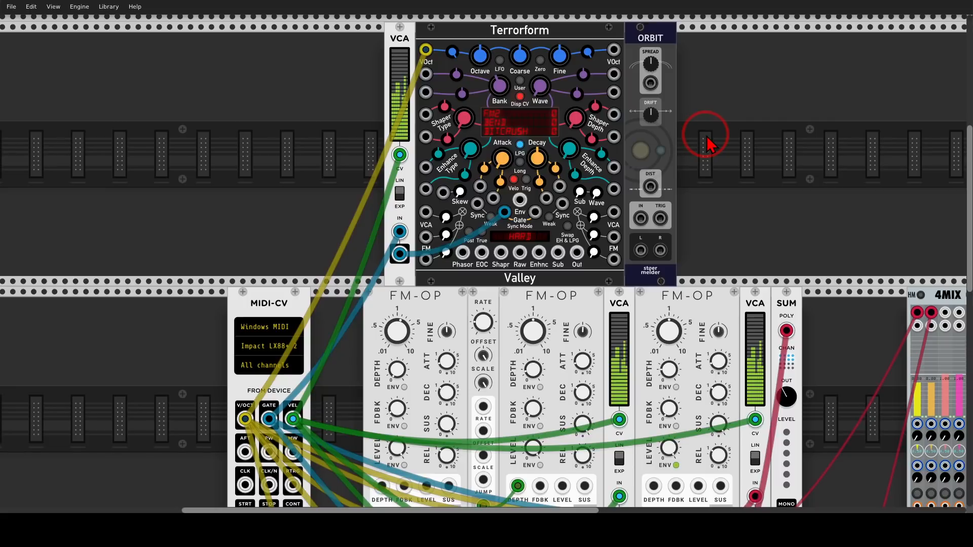
Patch the Terrorform's Out to ORBIT's IN and the MIDI-CV's GATE to its TRIG, with ORBIT's stereo spread at 100%
left_click_drag(577, 252, 640, 218)
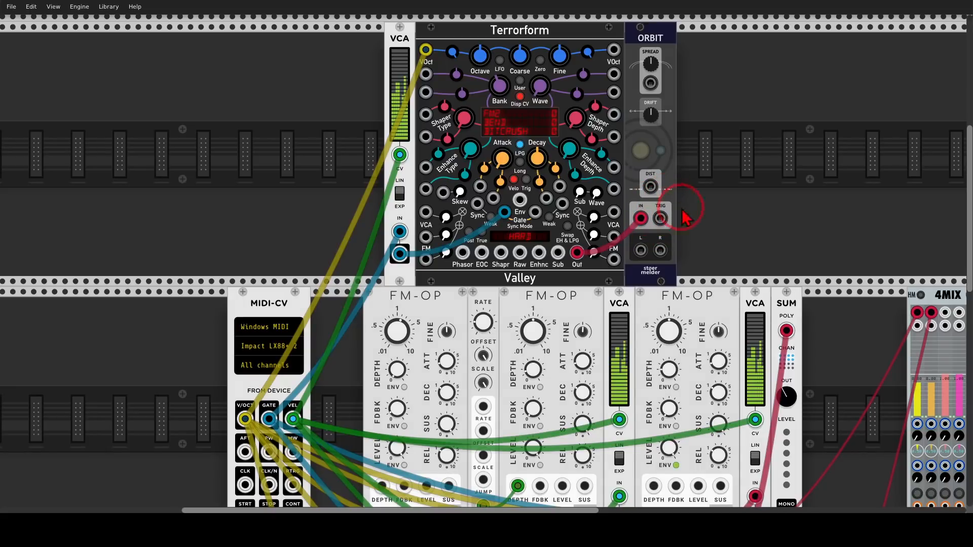
left_click_drag(661, 219, 269, 418)
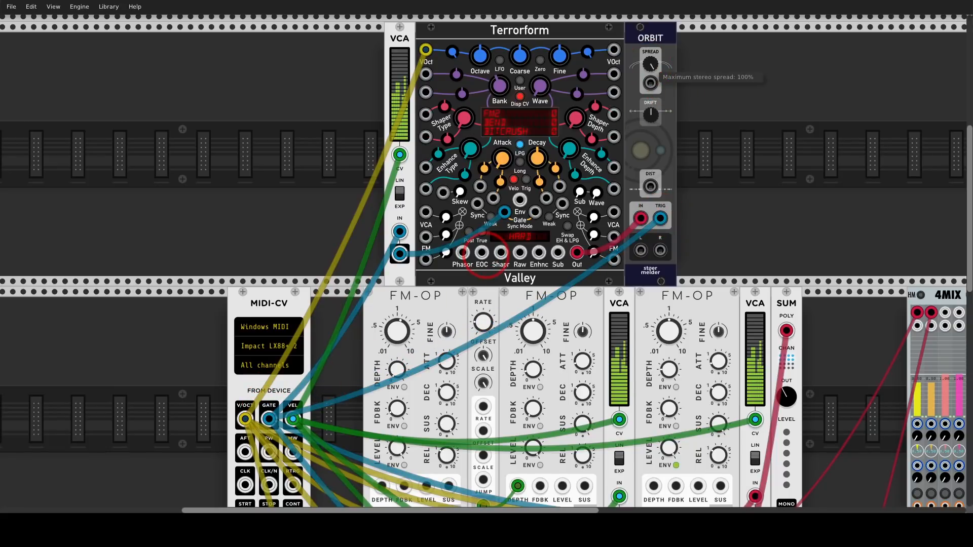
Patch ORBIT's L and R outputs into the 4MIX's third channel and solo that channel
left_click_drag(730, 141, 668, 131)
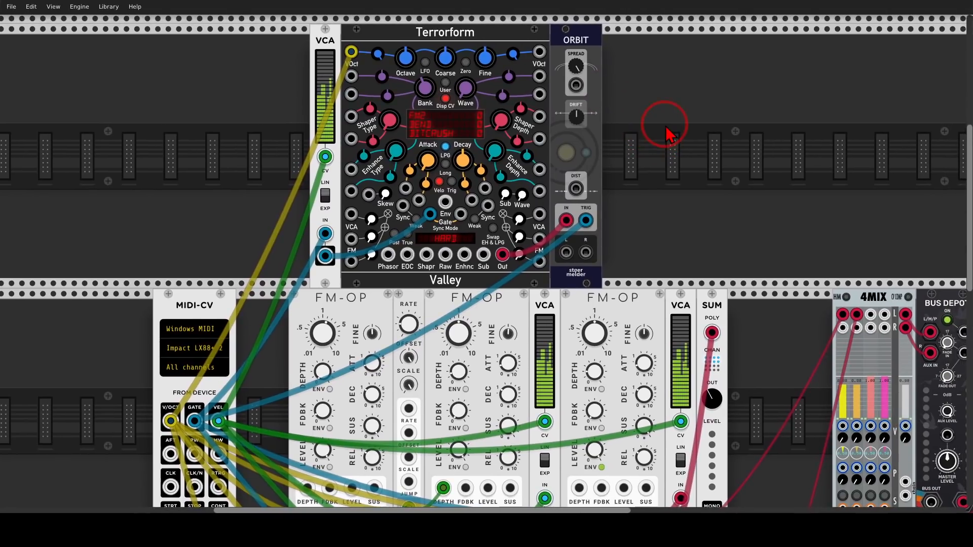
left_click_drag(721, 249, 597, 206)
left_click_drag(447, 215, 468, 213)
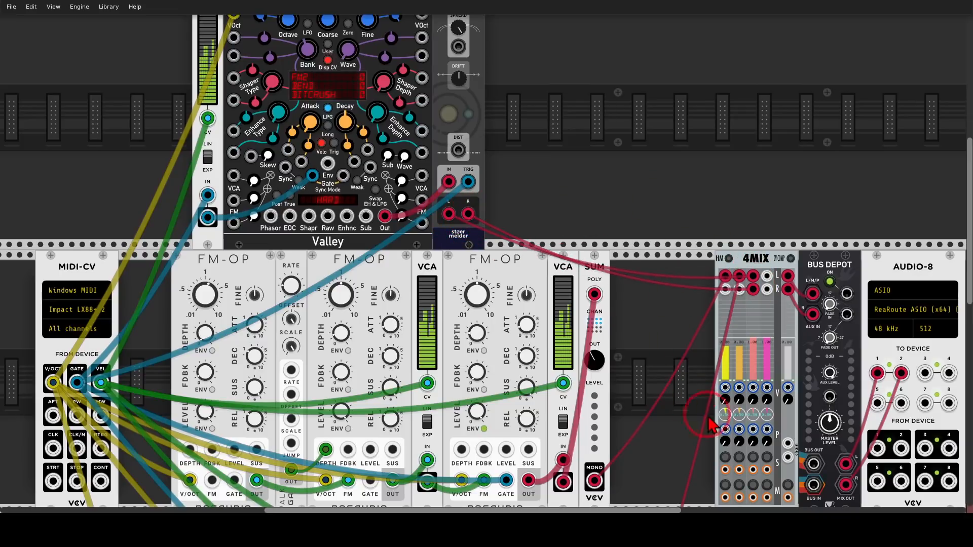
left_click(753, 457)
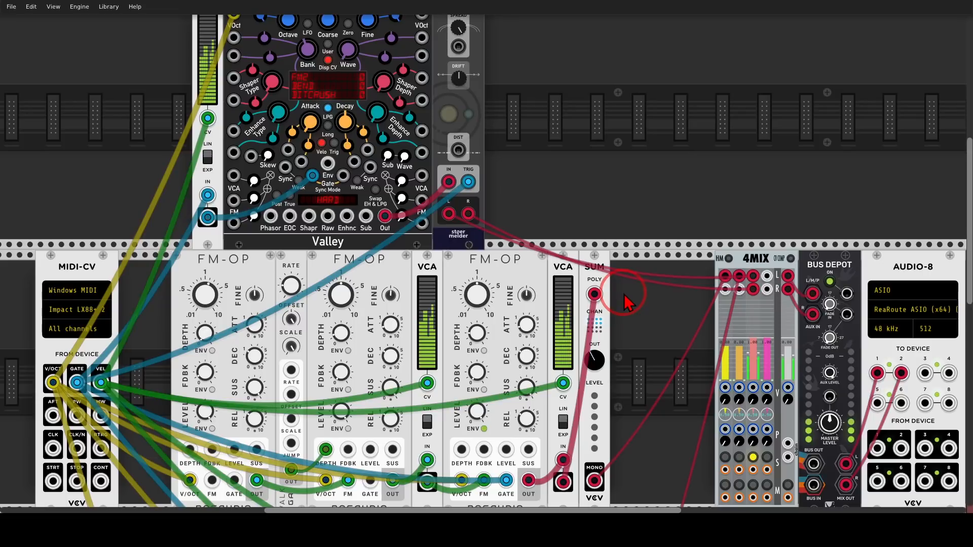
Shape the Terrorform's sound with Wave at 21, LPG Decay at 0.752, BEND shape depth at 0.1245 and BITCRUSH depth at 0
scroll(506, 254, "up", 2)
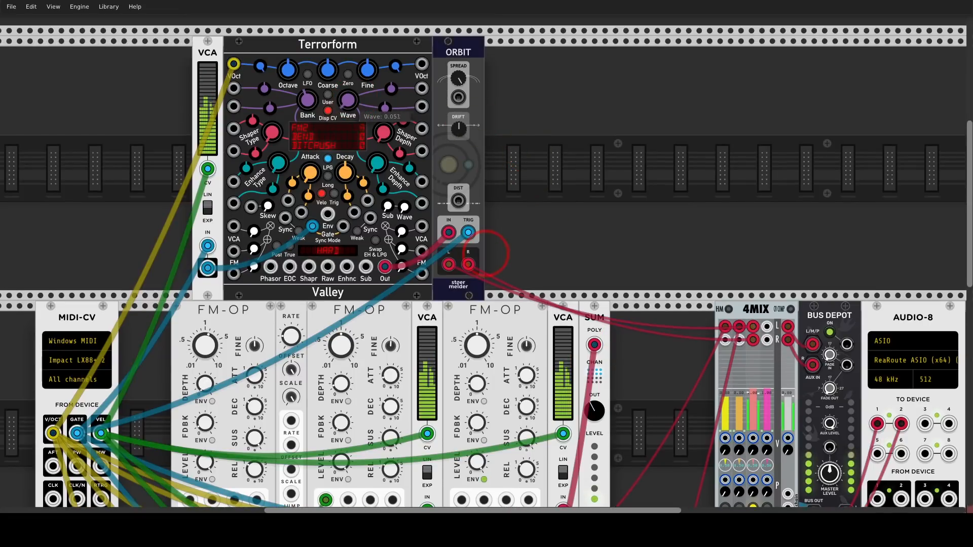
left_click_drag(355, 104, 355, 104)
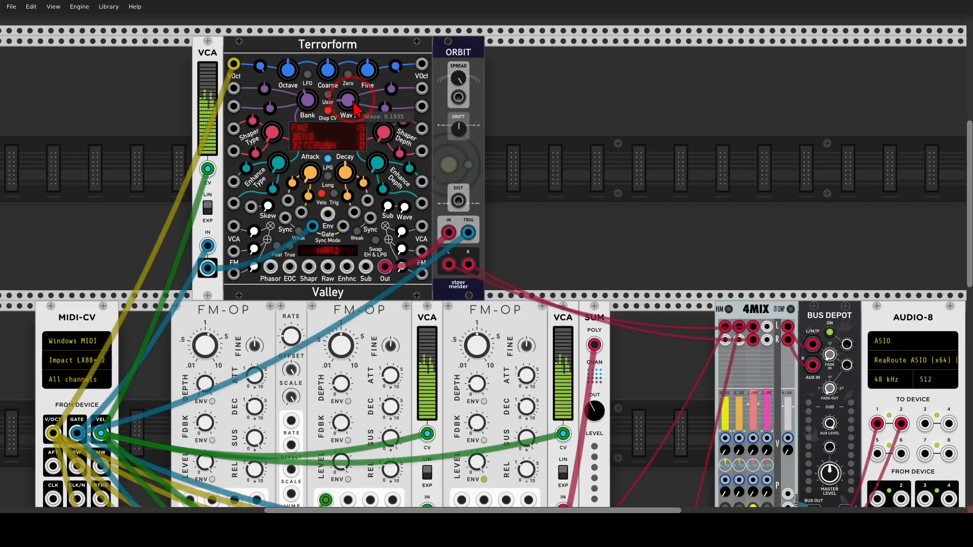
left_click_drag(354, 108, 487, 258)
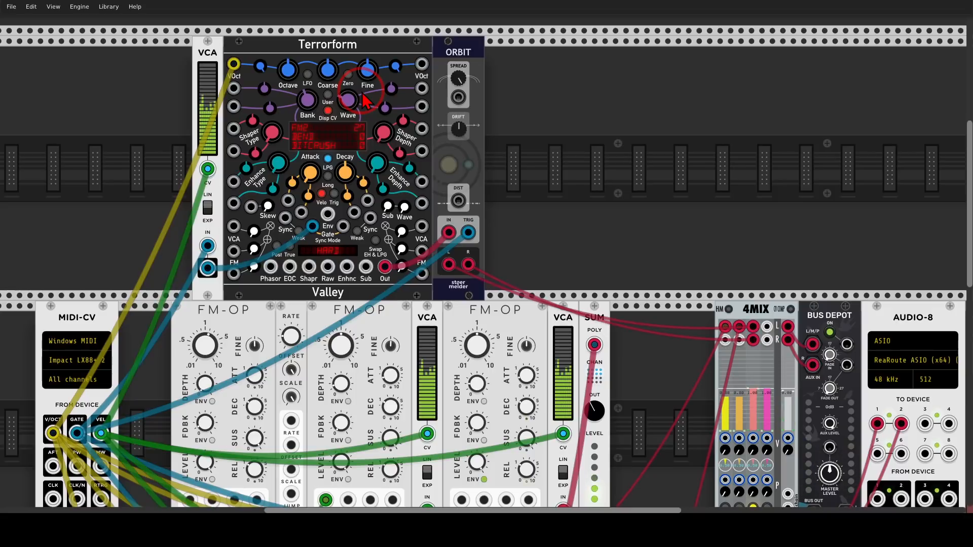
left_click_drag(311, 175, 345, 177)
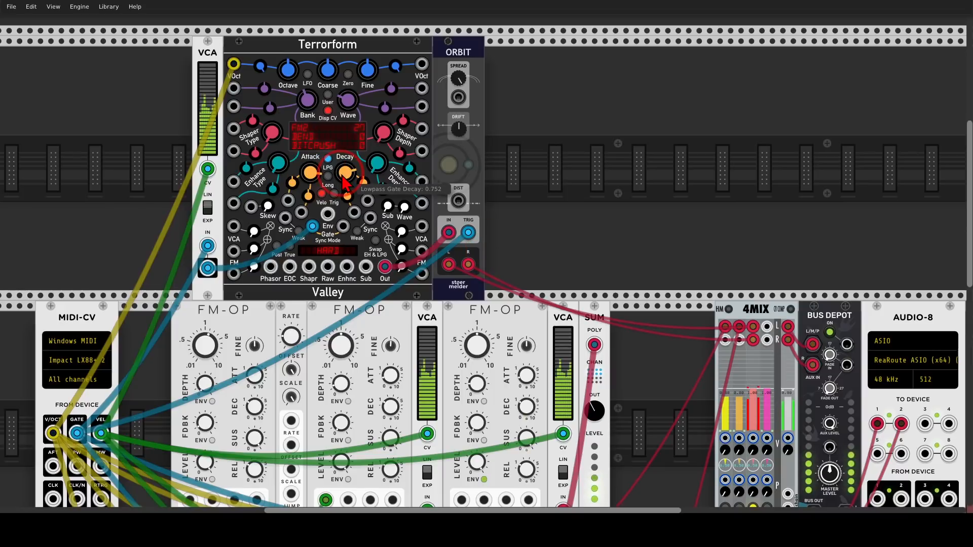
left_click_drag(374, 166, 374, 166)
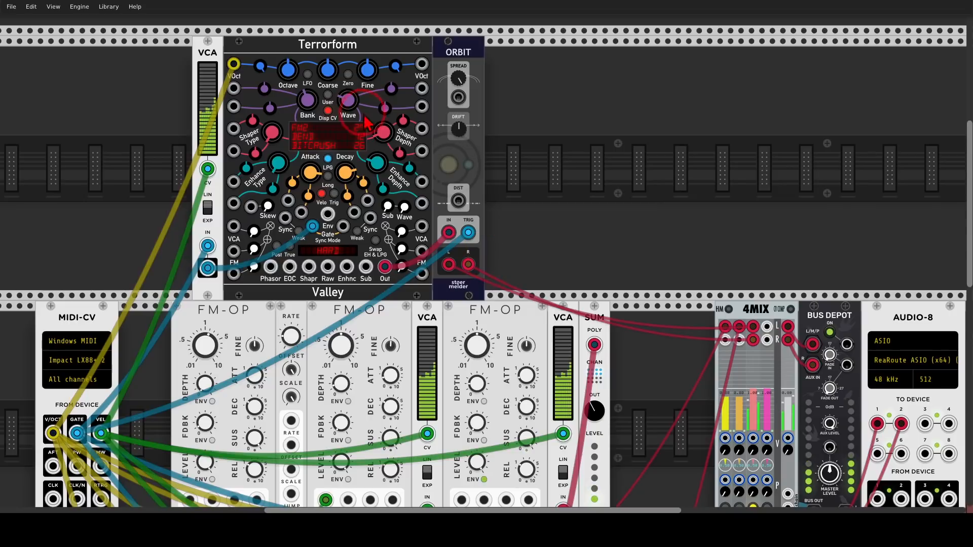
left_click_drag(348, 100, 354, 108)
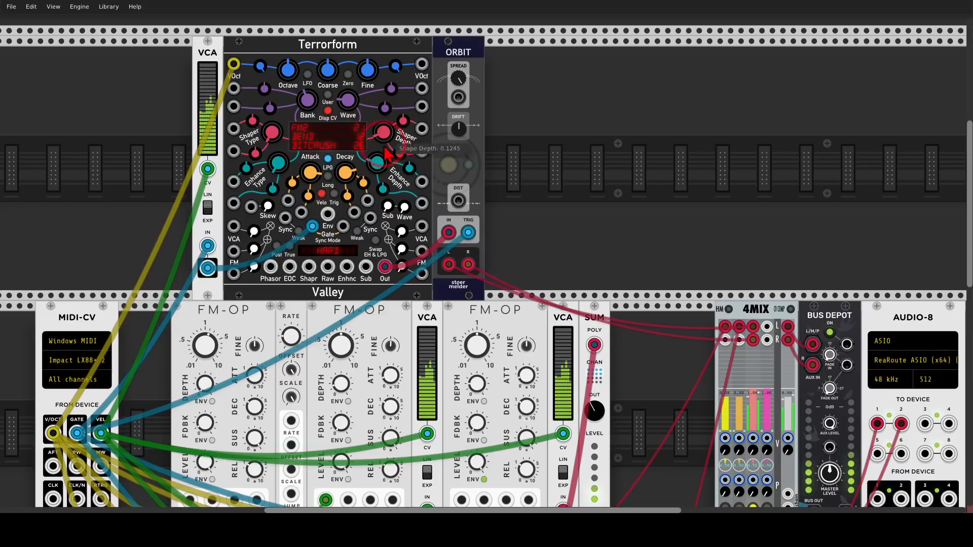
Move ORBIT away from the Terrorform and add a Bogaudio WALK in the freed space
scroll(487, 270, "up", 1)
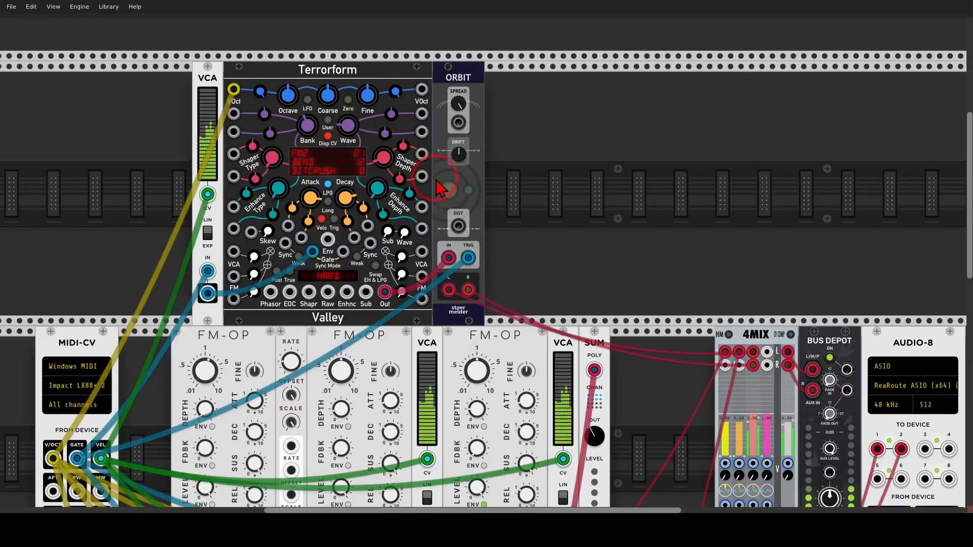
left_click_drag(454, 78, 558, 87)
right_click(499, 96)
type("walk")
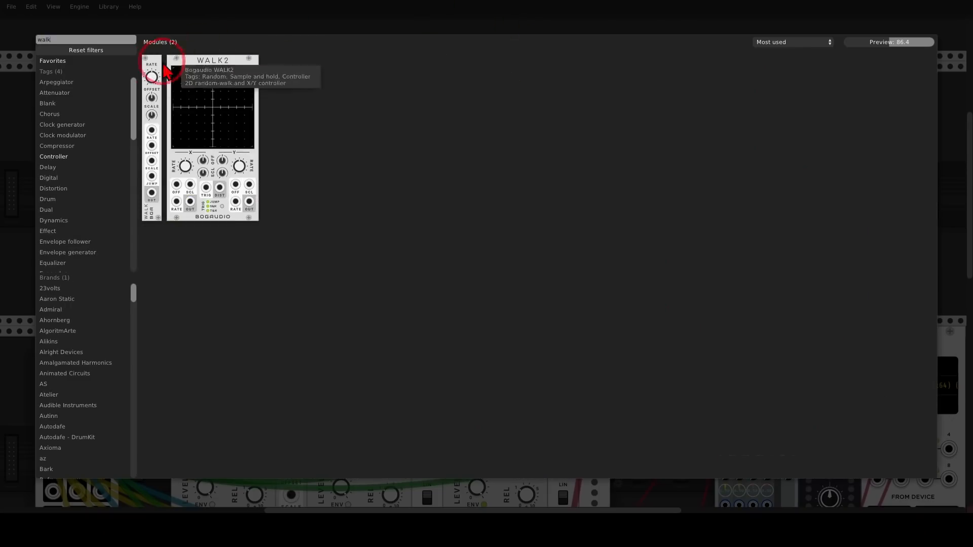
left_click(155, 71)
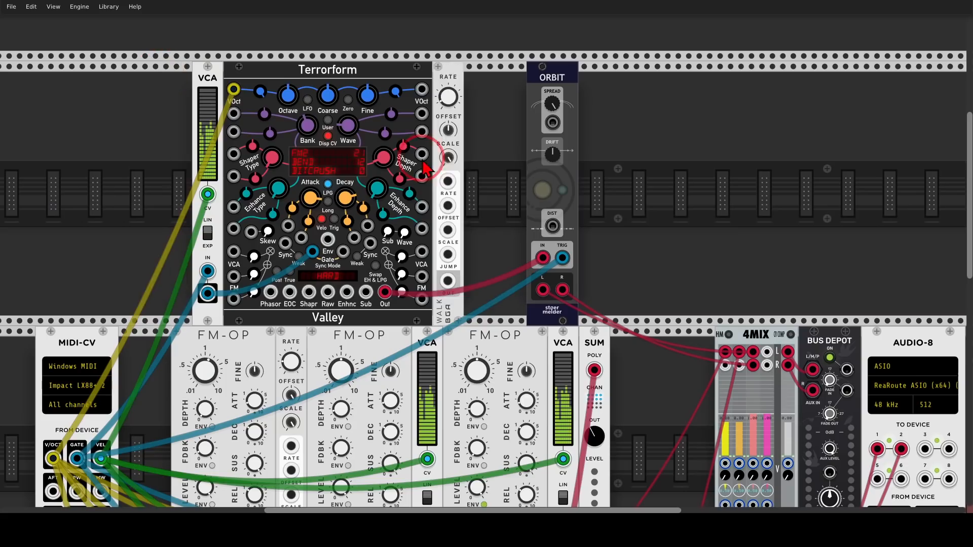
Modulate the Terrorform's Wave from WALK's output through its first CV input, with the attenuator at 0.363 and WALK's rate at 24.7%
left_click_drag(448, 278, 422, 113)
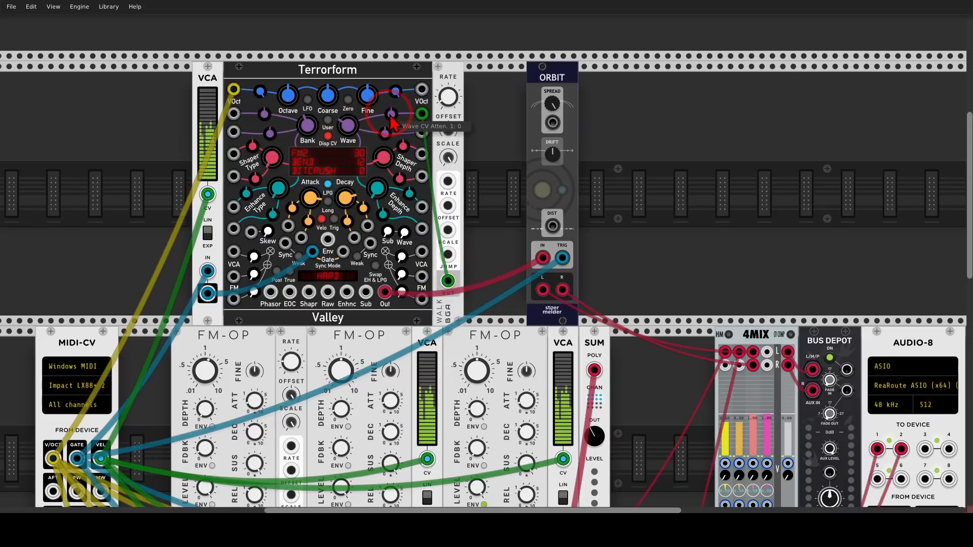
left_click_drag(392, 122, 486, 255)
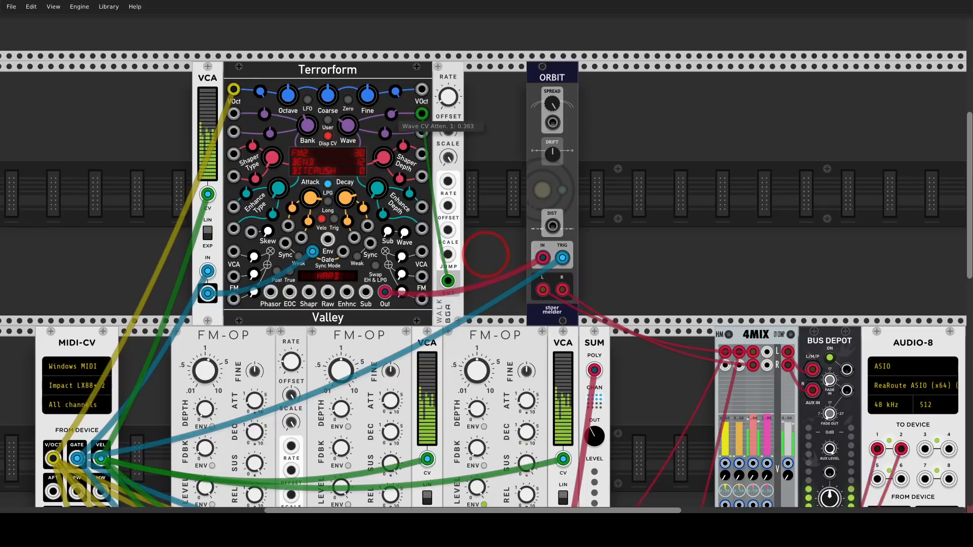
left_click_drag(450, 99, 486, 255)
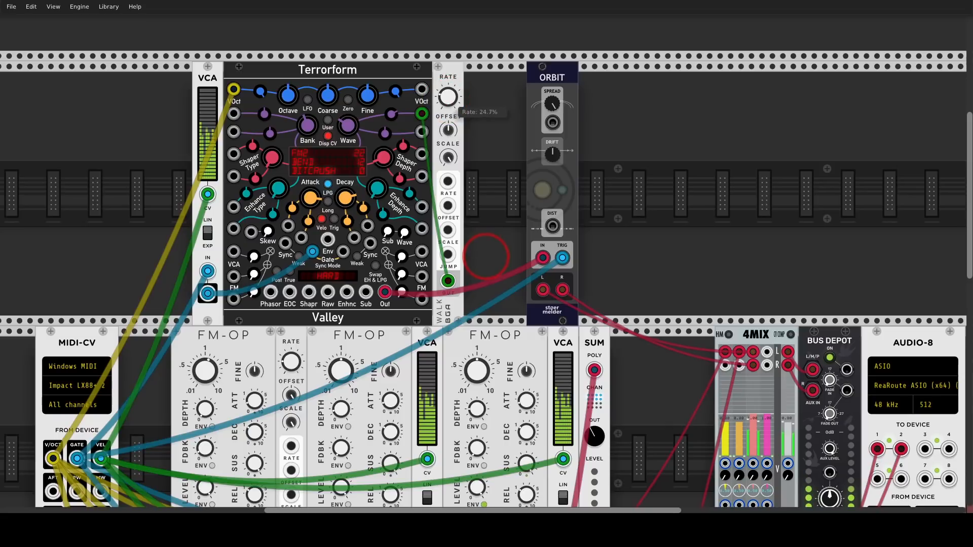
left_click(501, 148)
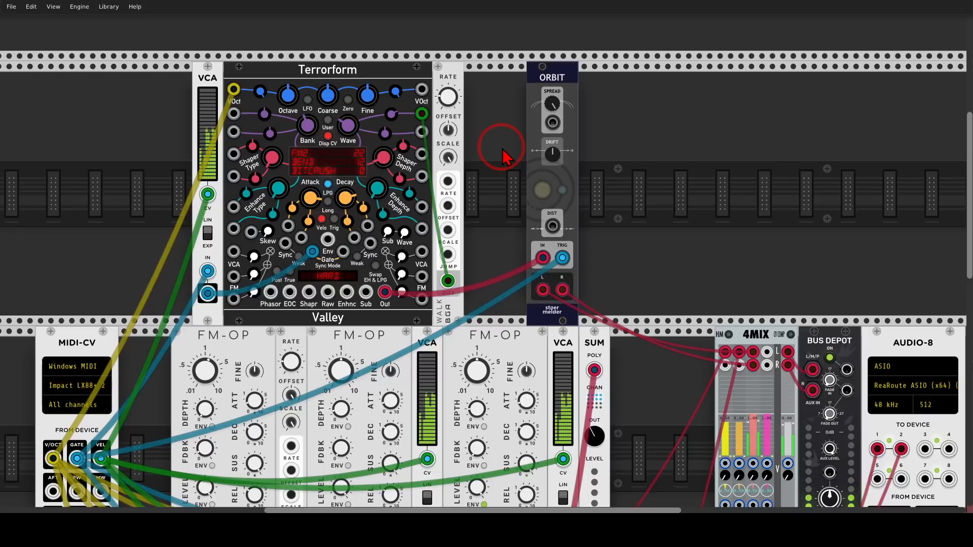
Pull the 4MIX's third channel level fully down and mute the channel
scroll(504, 154, "down", 3)
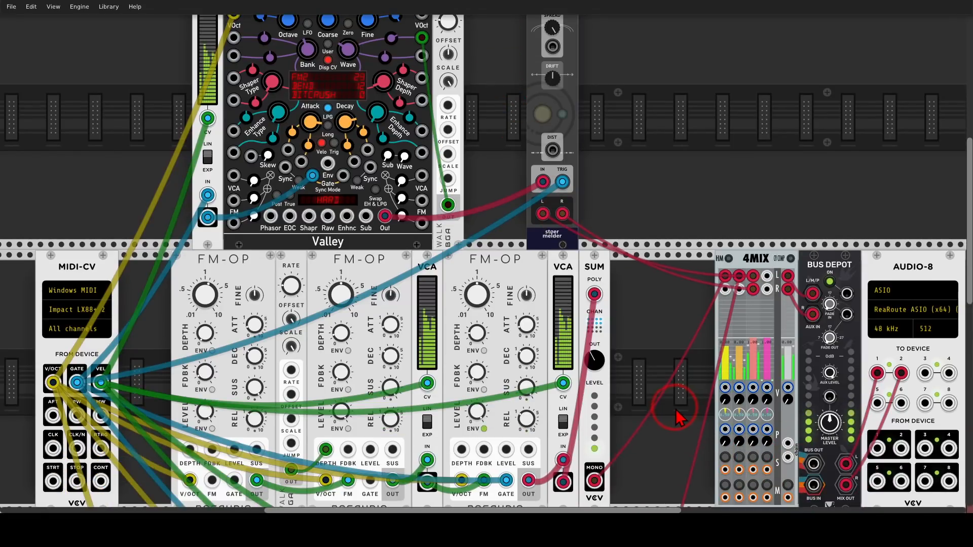
left_click_drag(755, 359, 759, 403)
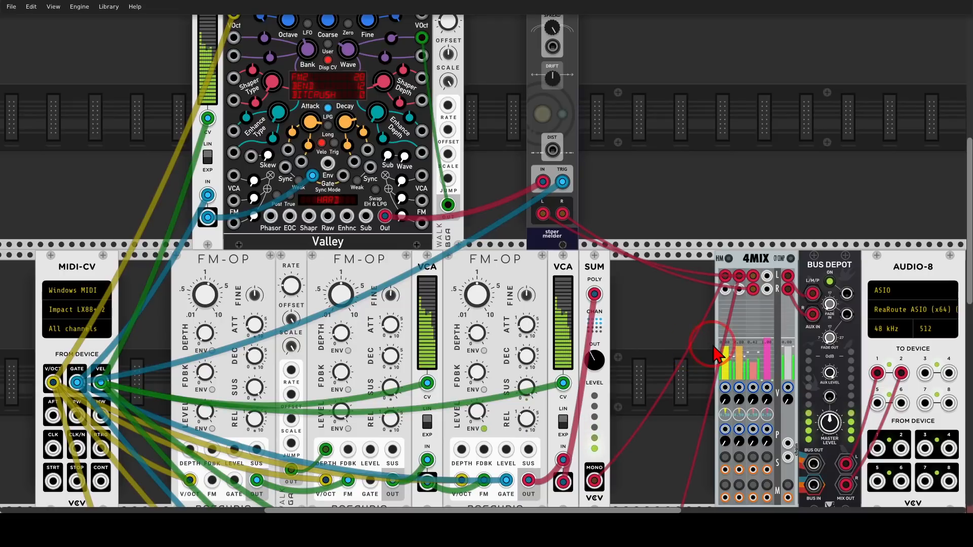
left_click_drag(754, 368, 759, 376)
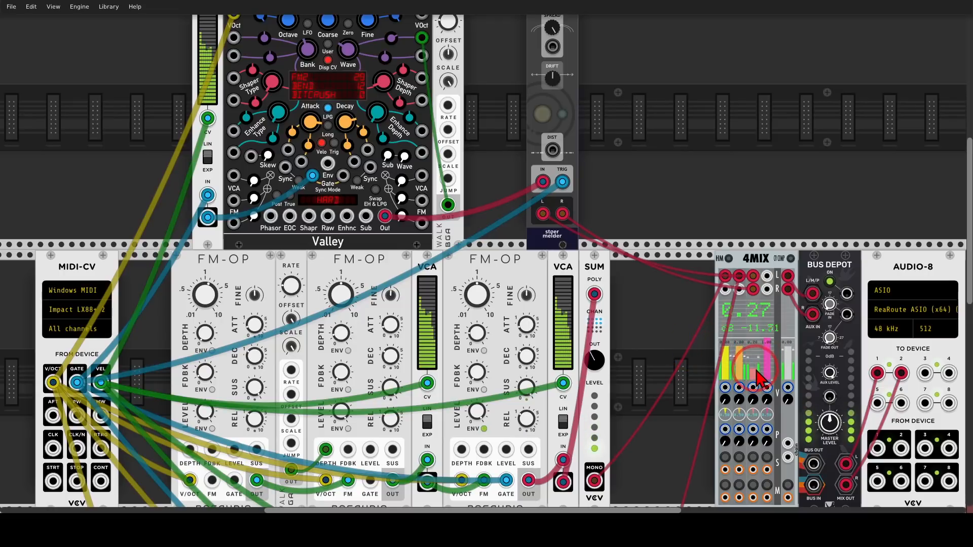
left_click(753, 484)
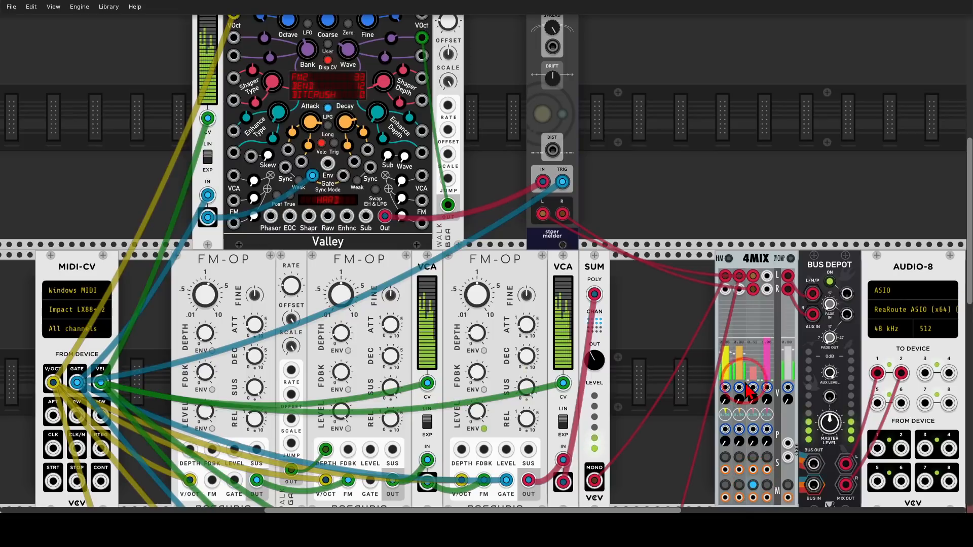
left_click_drag(755, 371, 758, 417)
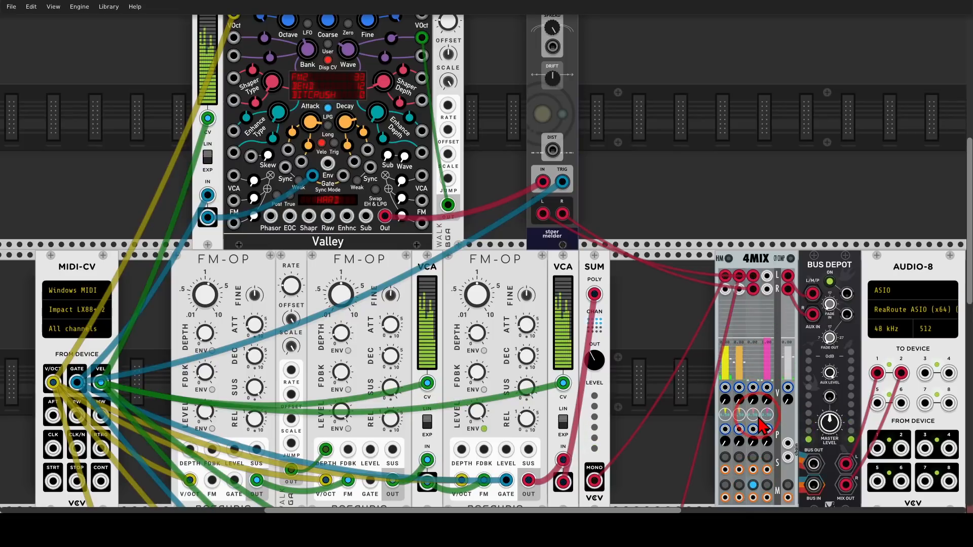
Unmute the 4MIX's third channel with its level raised slightly, and move ORBIT closer to the WALK beside the Terrorform
left_click(753, 484)
left_click_drag(753, 384, 758, 367)
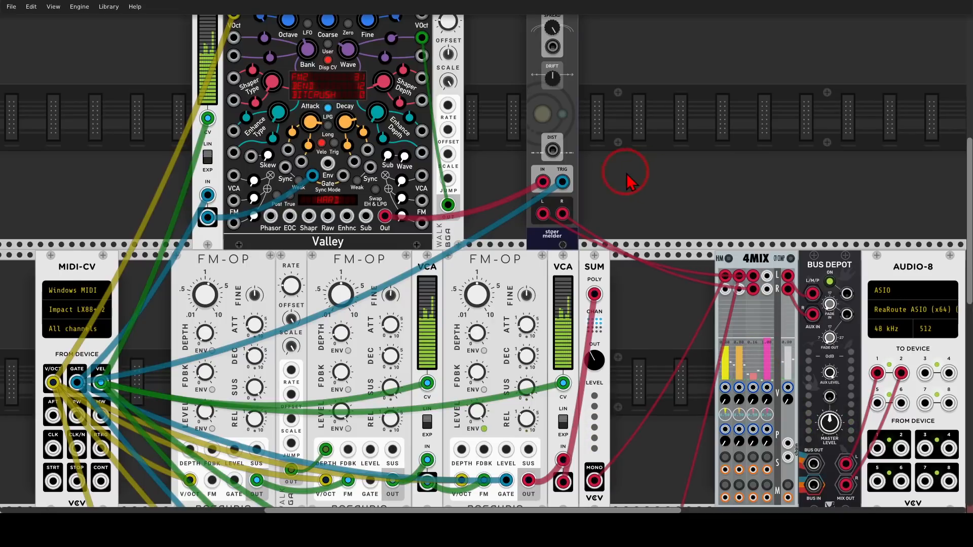
scroll(575, 84, "up", 2)
left_click_drag(550, 53, 507, 57)
Frequency-modulate the Terrorform from the Kitchen Sink row through input FM A2, in True FM mode with the FM A2 level at 0.0045
left_click_drag(587, 217, 710, 145)
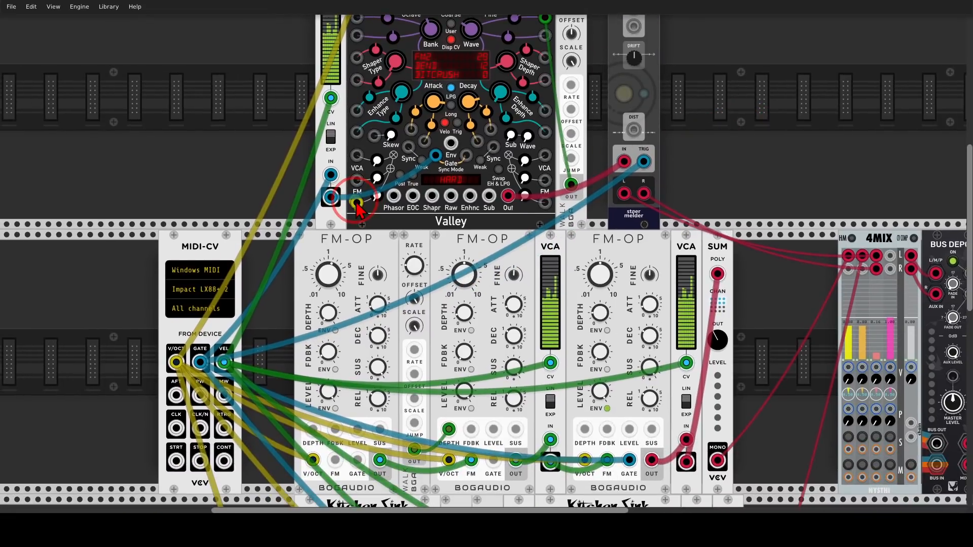
left_click_drag(358, 203, 486, 455)
scroll(506, 321, "up", 14)
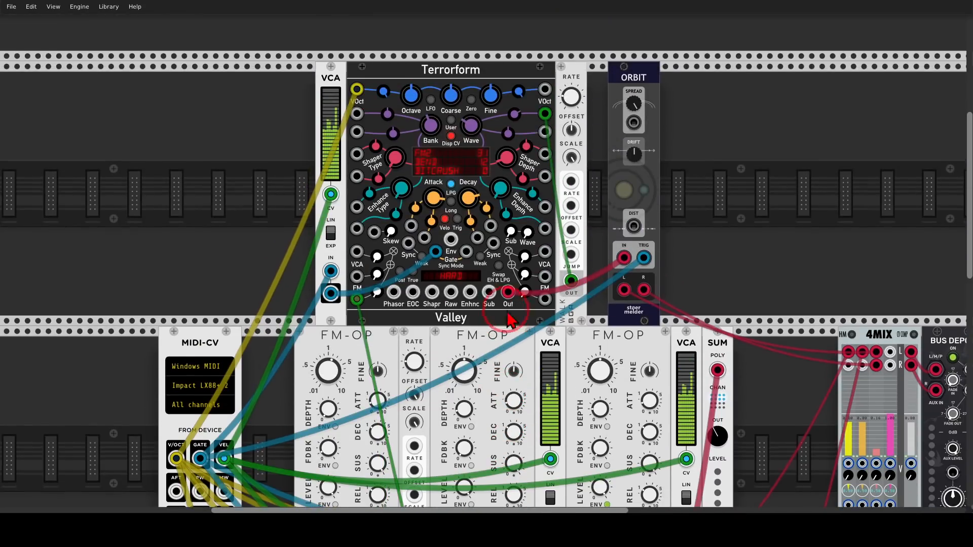
scroll(408, 234, "up", 2)
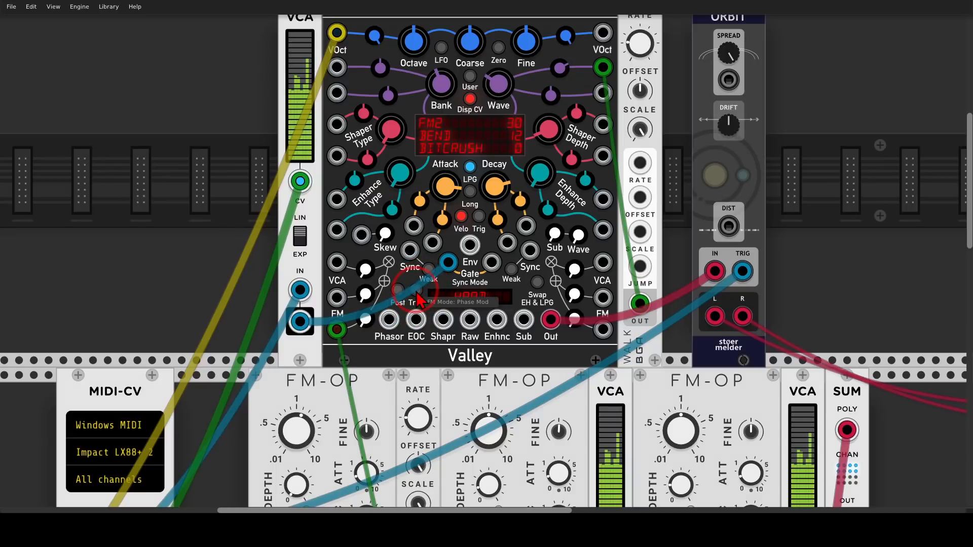
left_click(416, 292)
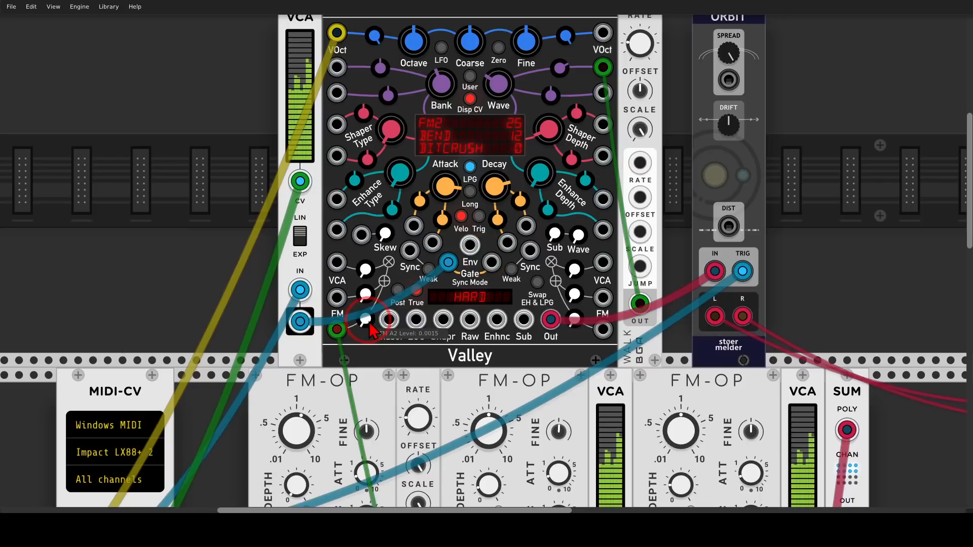
left_click_drag(372, 332, 485, 256)
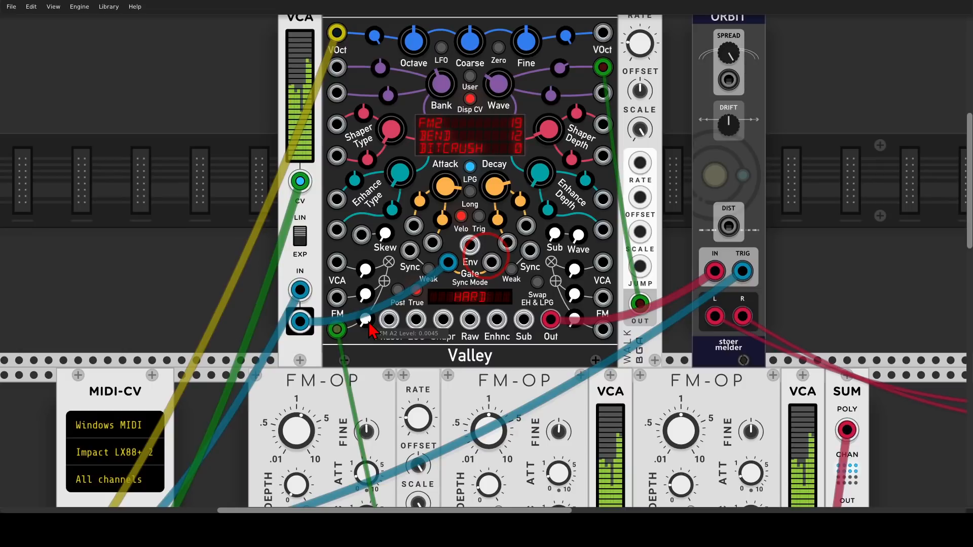
Patch the output of the WALK beside the Terrorform into the pan CV input of the 4MIX's second channel
left_click_drag(894, 339, 611, 247)
scroll(780, 273, "down", 1)
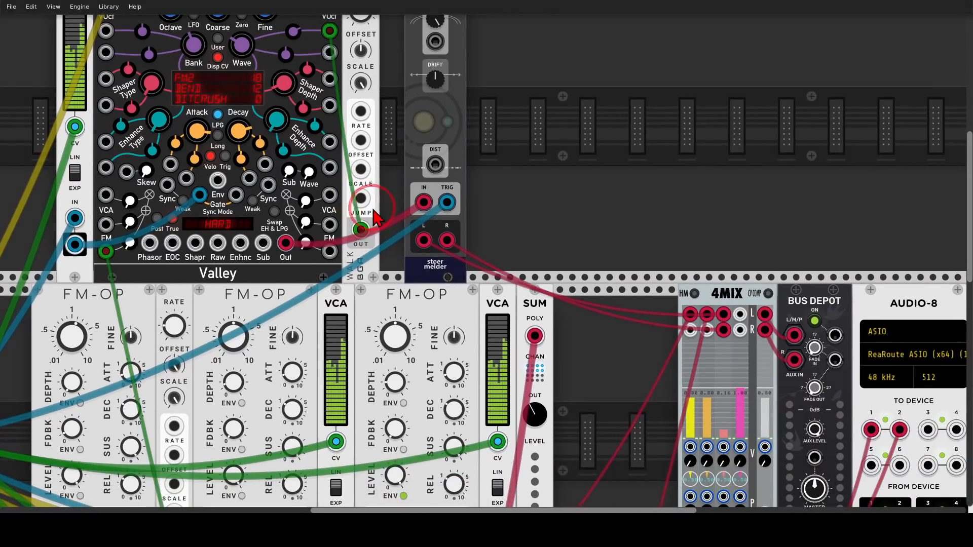
scroll(600, 248, "down", 2)
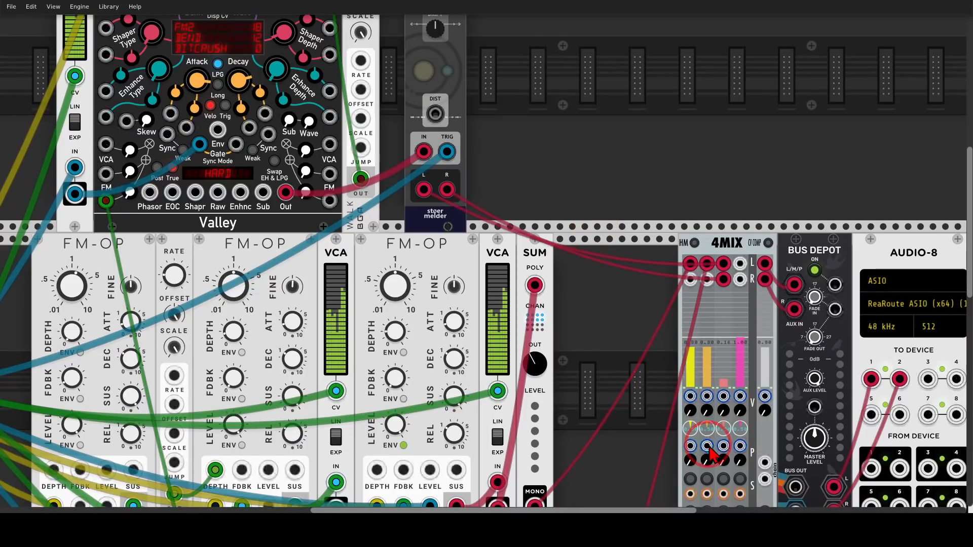
left_click_drag(708, 446, 360, 178)
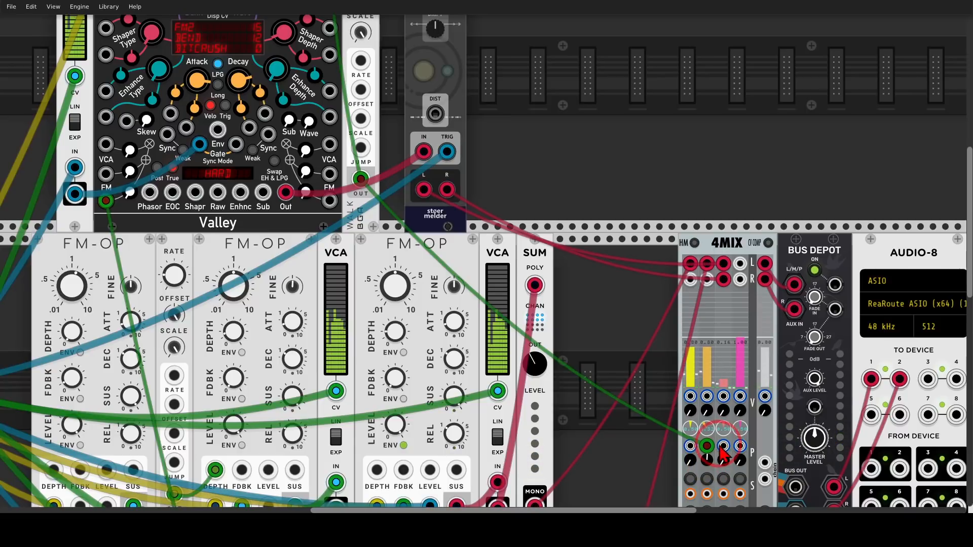
Add another Bogaudio WALK directly beside the 4MIX
right_click(647, 401)
type("walk")
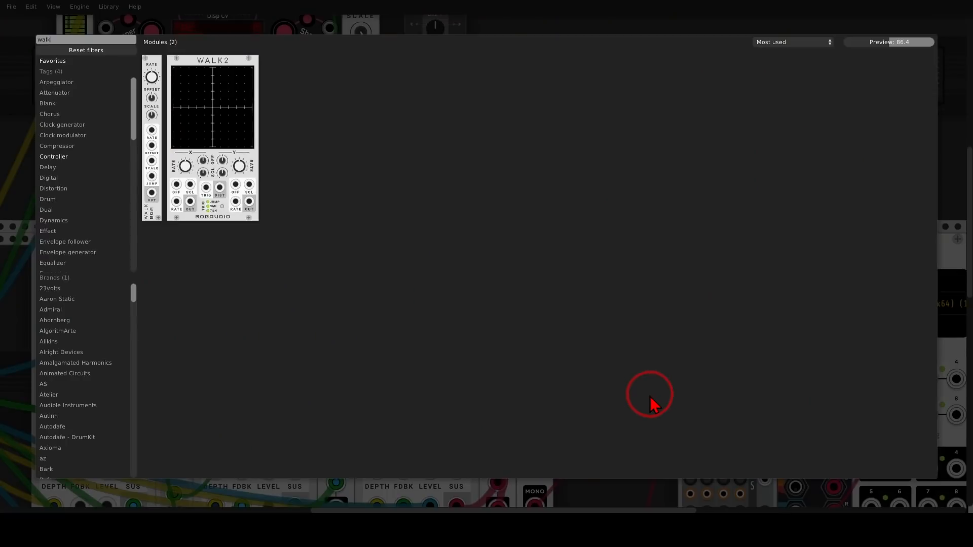
left_click(152, 81)
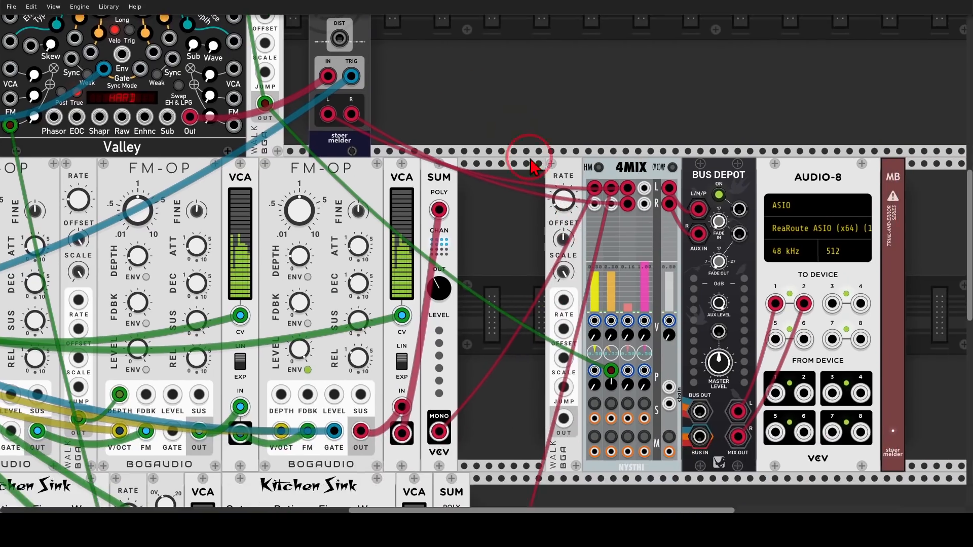
Repatch the 4MIX's second-channel pan CV to the new WALK's output, with WALK's rate at 37% and the pan modulation amount adjusted
left_click(611, 371)
left_click_drag(611, 370, 563, 419)
left_click_drag(562, 199, 473, 245)
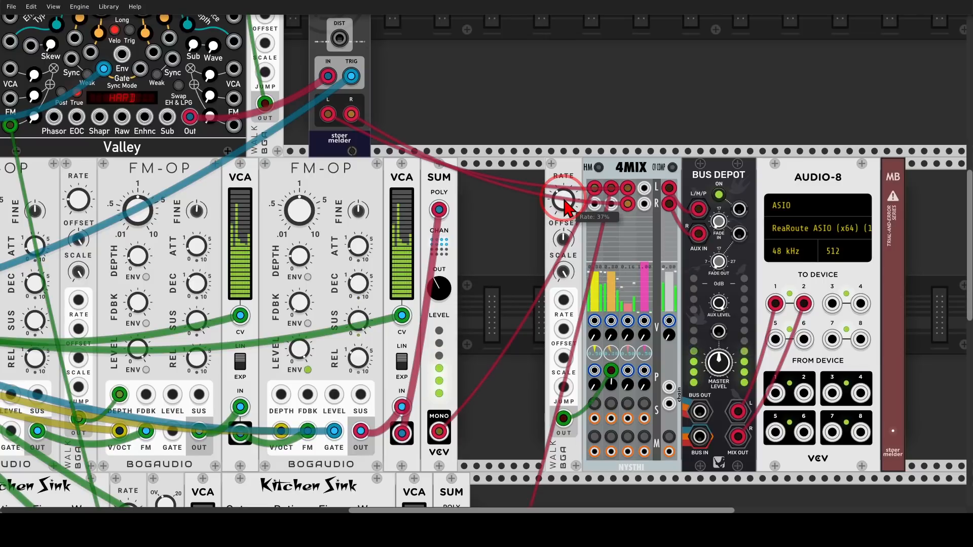
left_click_drag(610, 383, 615, 390)
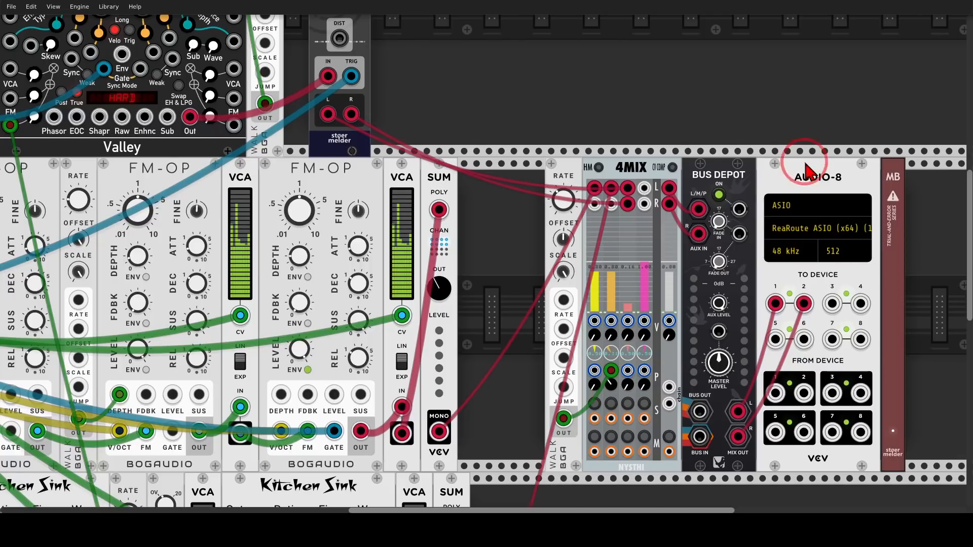
Move BUS DEPOT and AUDIO-8 away from the 4MIX and add a Squinky Labs Stairway filter in the gap
left_click_drag(791, 155, 512, 157)
left_click_drag(481, 186, 634, 185)
right_click(583, 217)
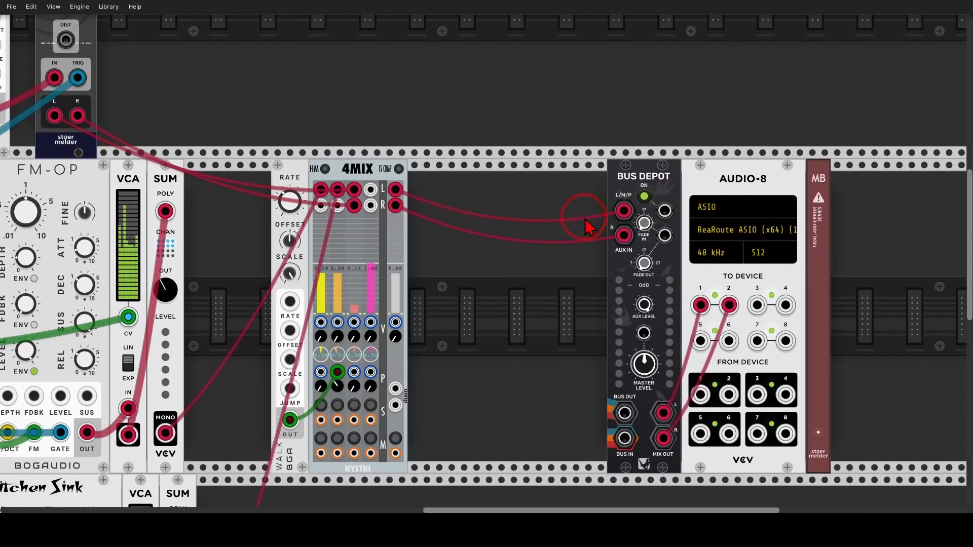
type("st")
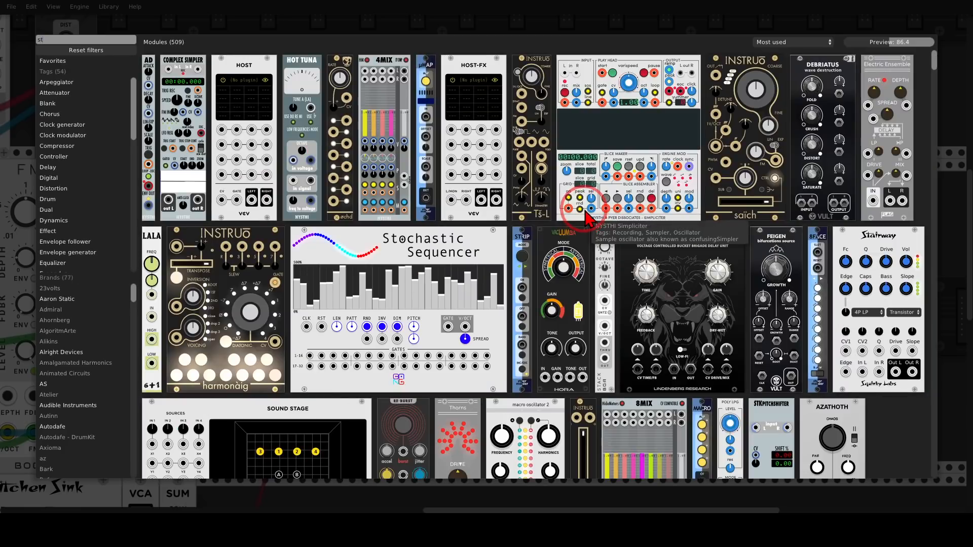
left_click_drag(841, 239, 522, 251)
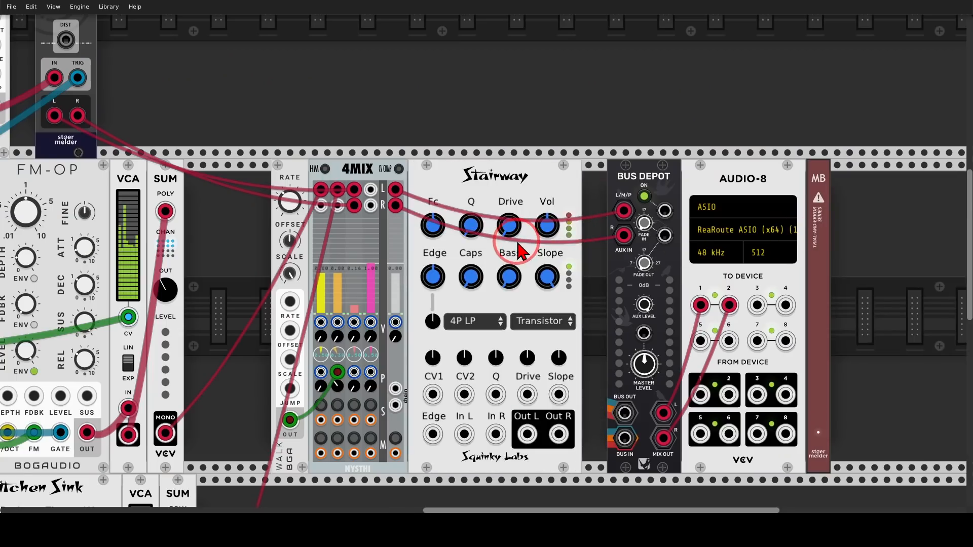
Route the 4MIX's stereo output through the Stairway into BUS DEPOT, and set the filter's cutoff to 1.22
left_click_drag(624, 211, 464, 435)
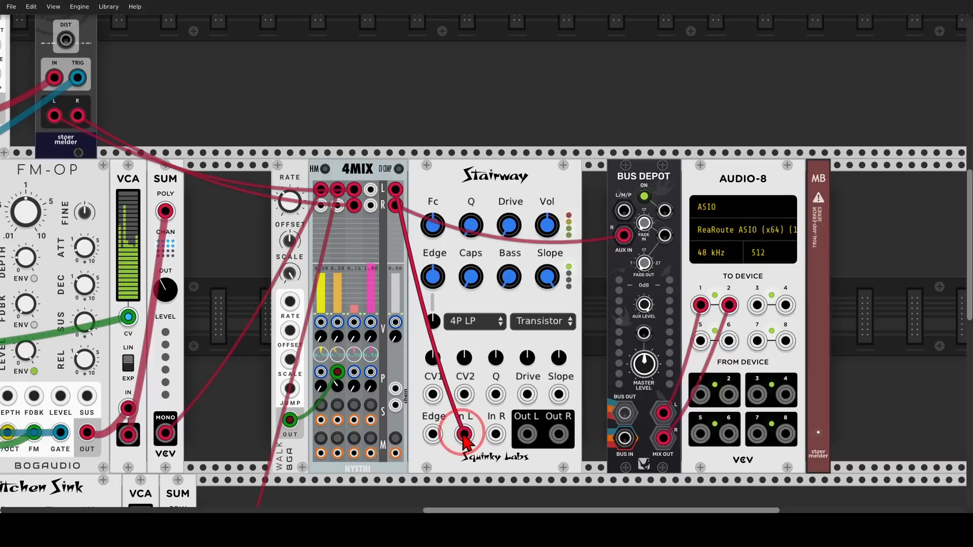
left_click_drag(624, 234, 559, 435)
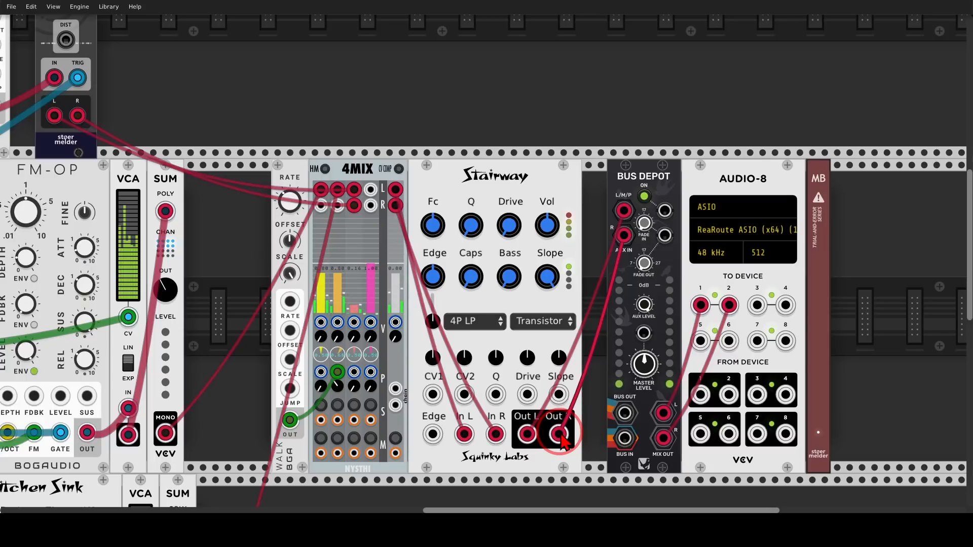
left_click_drag(433, 227, 486, 265)
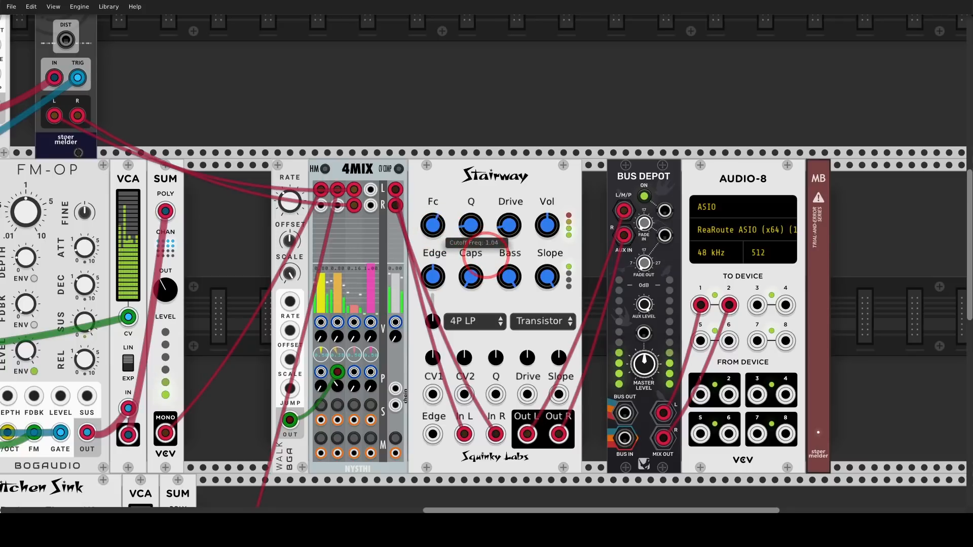
left_click_drag(435, 225, 440, 234)
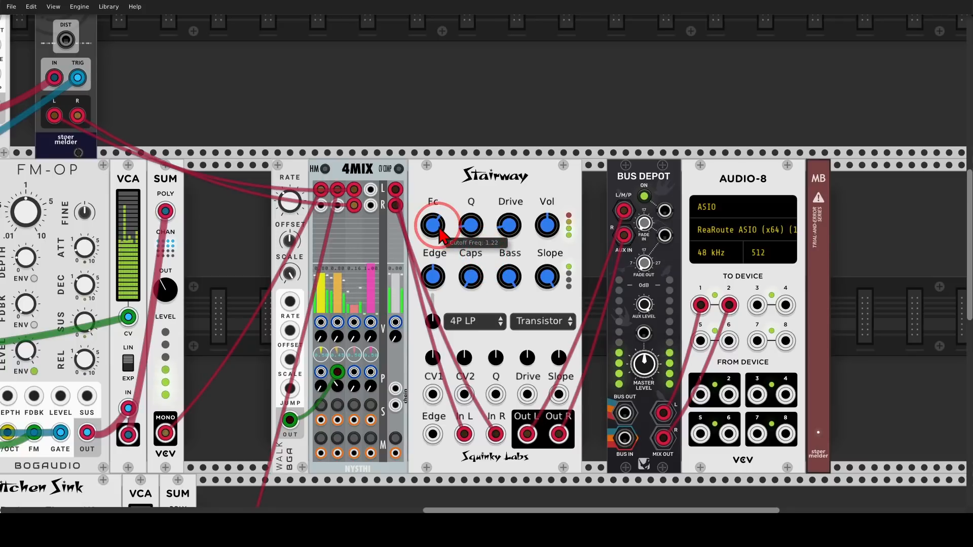
left_click(475, 261)
Add a VCV MIDI-MAP in the row above the Stairway and set its MIDI device to Impact LX88+ 2
scroll(464, 213, "up", 5)
right_click(452, 156)
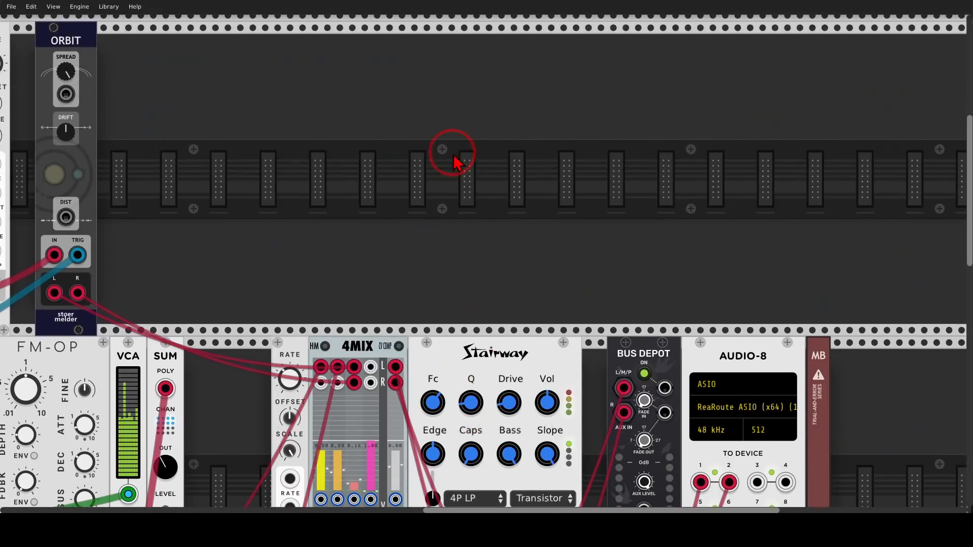
type("midi")
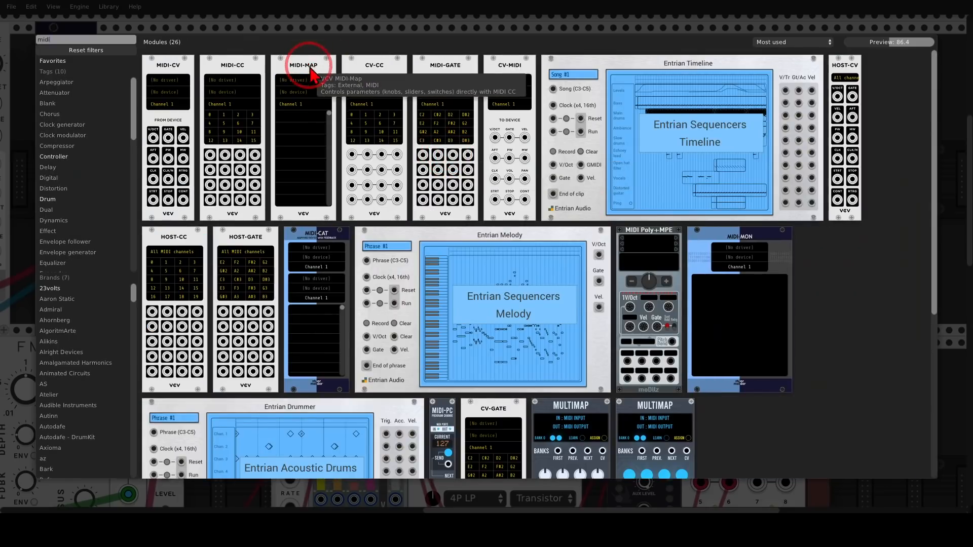
left_click_drag(304, 70, 401, 90)
left_click(400, 97)
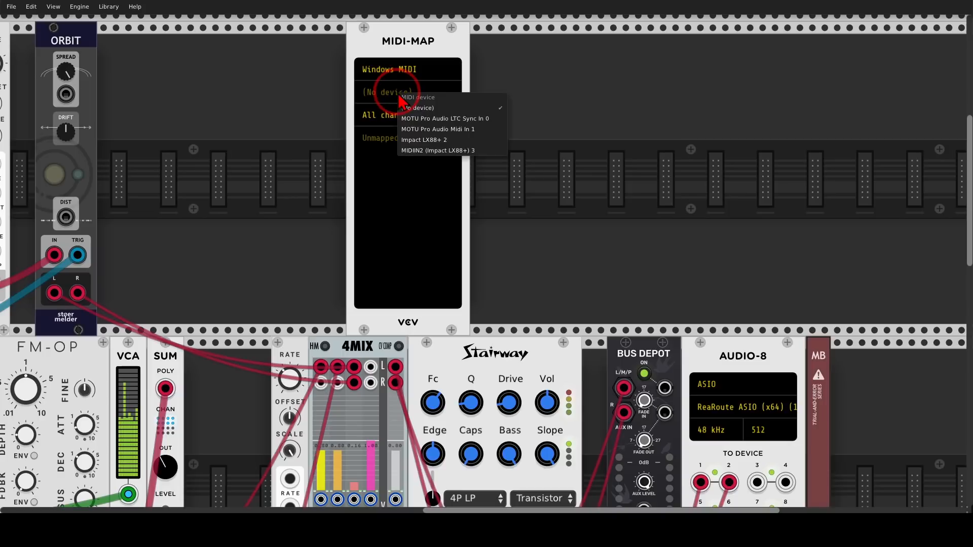
left_click(404, 140)
Map CC78 to the Stairway's cutoff frequency in MIDI-MAP and clear the extra CC78 slot
left_click(404, 144)
left_click(434, 405)
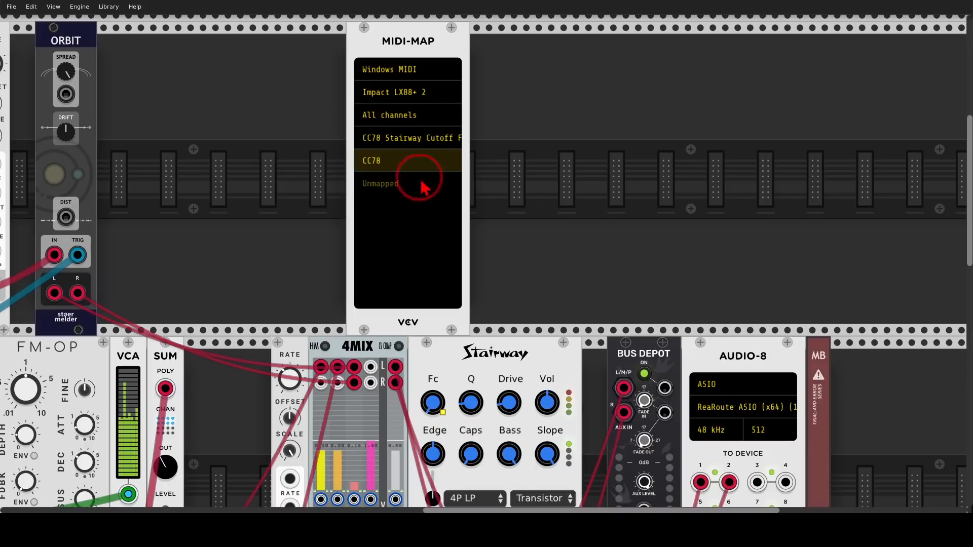
right_click(429, 163)
Modulate the Stairway's cutoff through CV1 from the output of the WALK beside the 4MIX, and adjust the CV1 amount
scroll(512, 198, "down", 5)
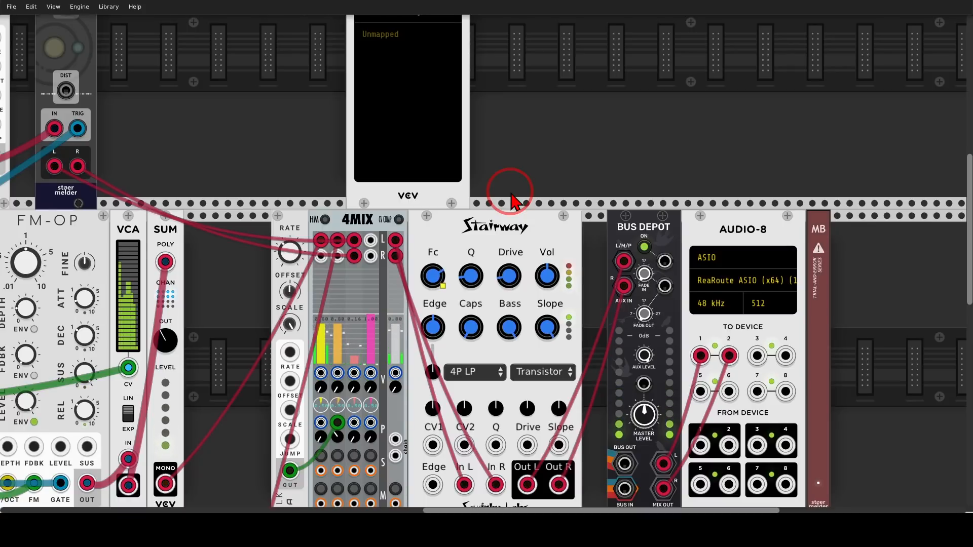
scroll(512, 198, "down", 3)
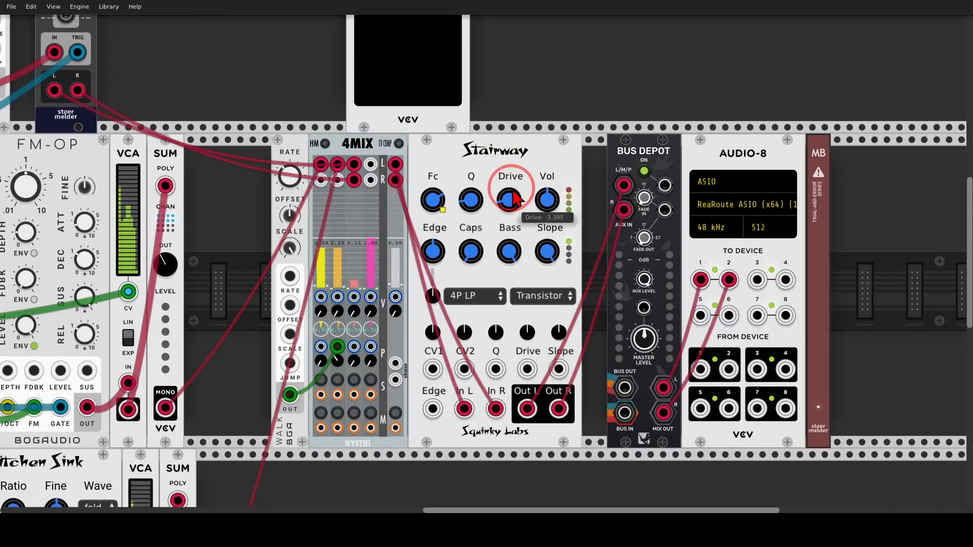
left_click_drag(434, 365, 299, 404)
left_click_drag(432, 332, 485, 252)
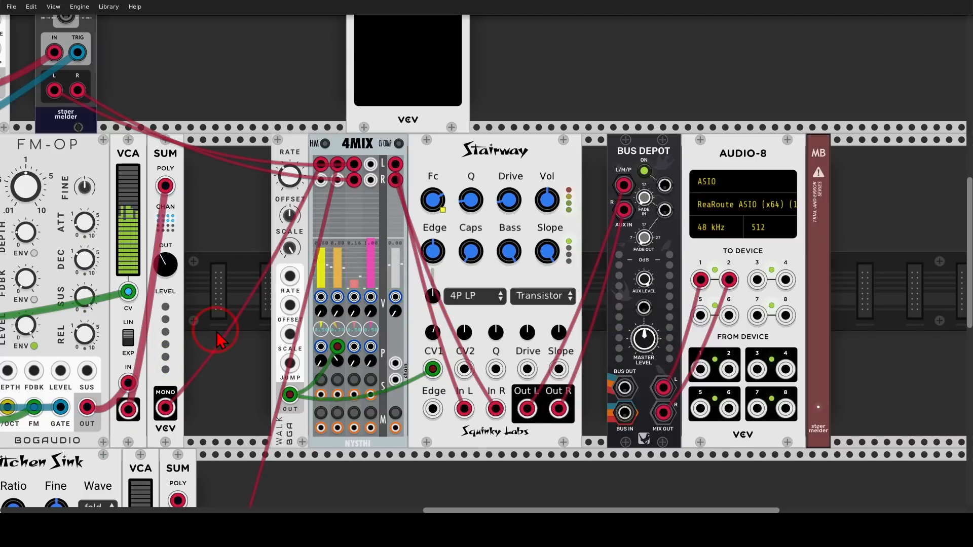
Adjust the release of the third FM-OP and the second Kitchen Sink, and the Terrorform's LPG Decay
scroll(216, 332, "down", 1)
left_click_drag(216, 333, 660, 307)
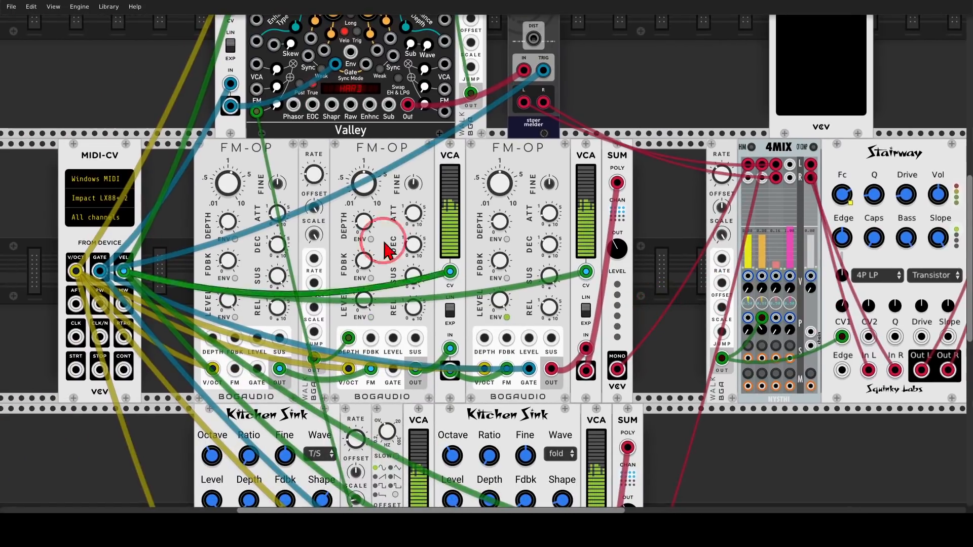
scroll(466, 436, "down", 3)
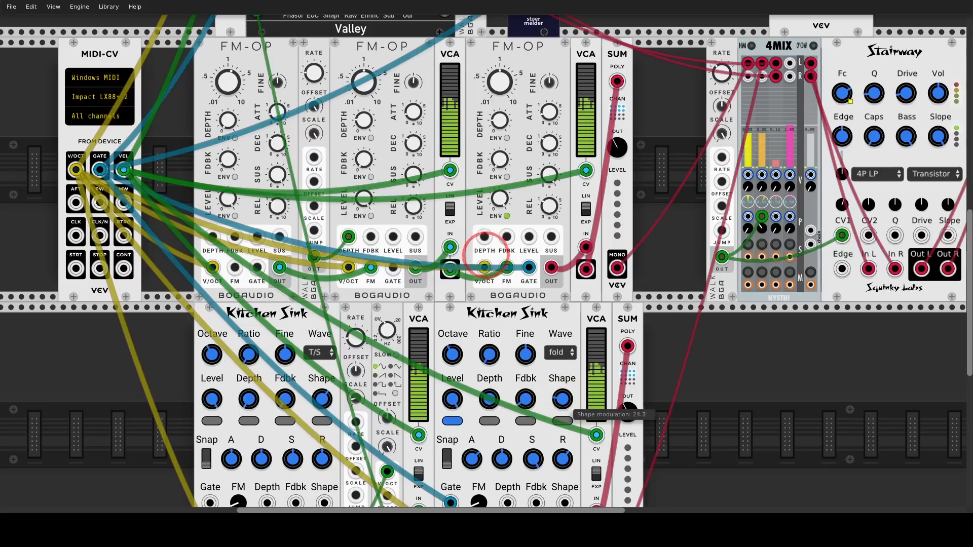
scroll(468, 405, "up", 5)
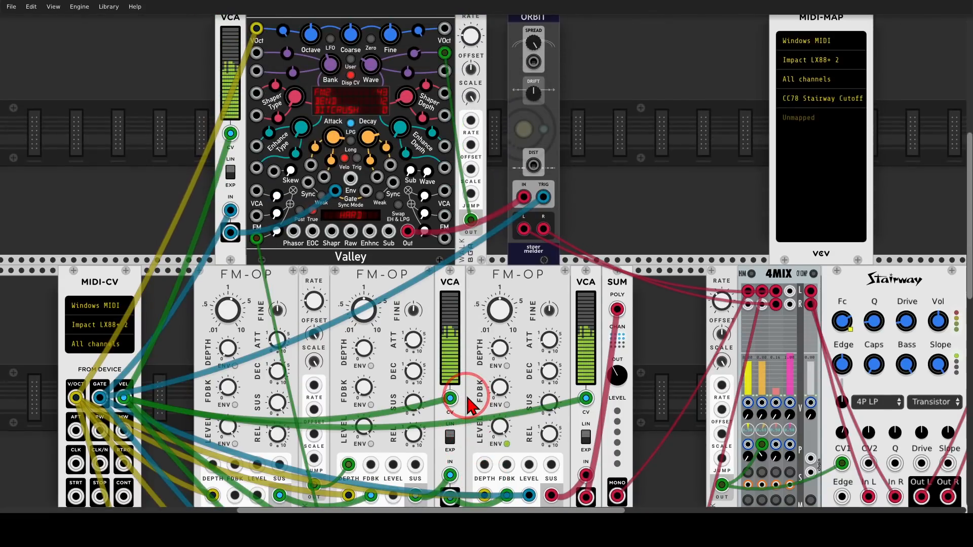
scroll(653, 273, "down", 4)
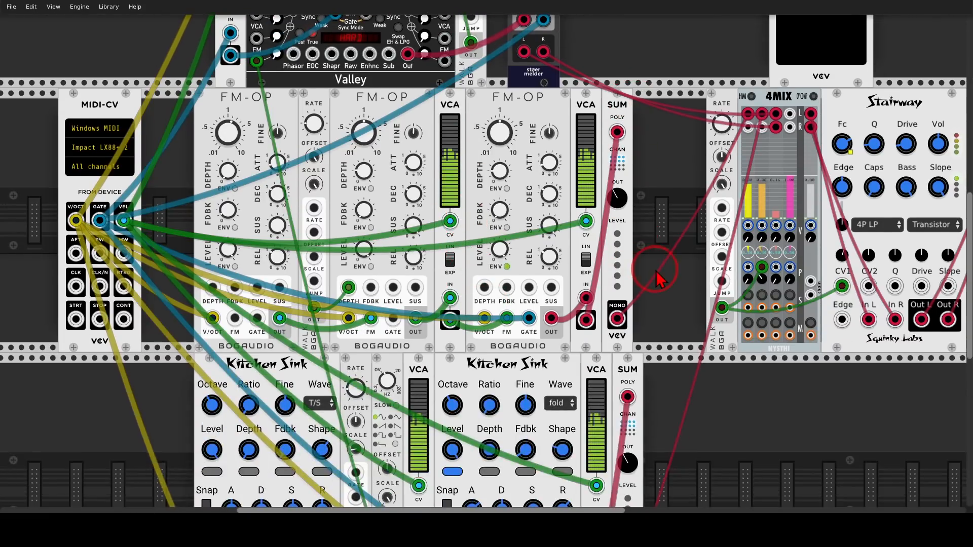
scroll(656, 279, "down", 3)
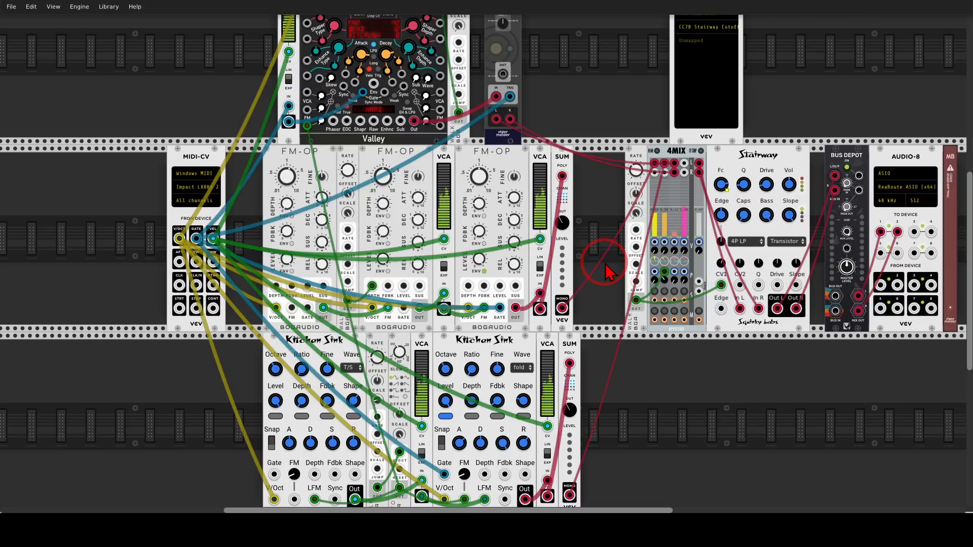
left_click_drag(515, 266, 514, 263)
left_click_drag(521, 446, 521, 444)
left_click_drag(388, 57, 388, 54)
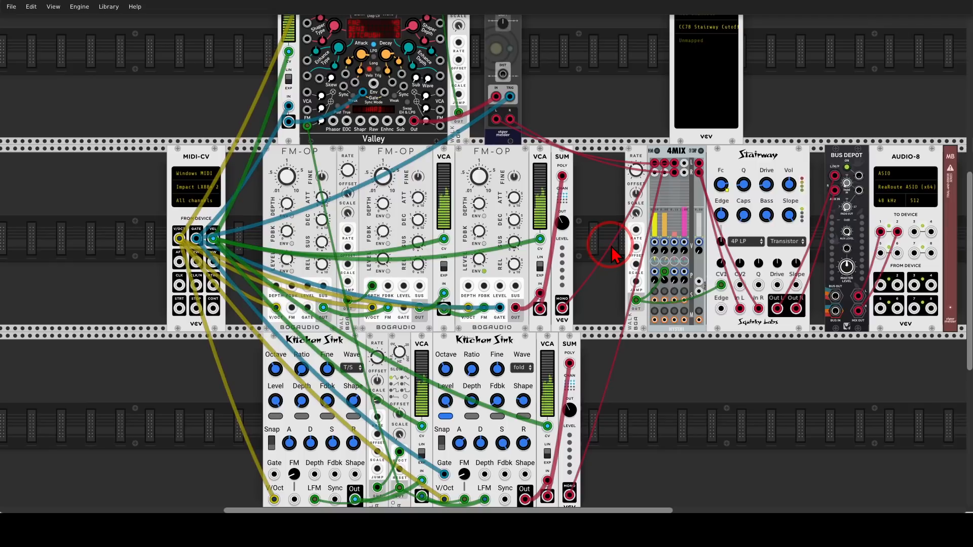
Move the Bus Depot and audio output modules away from the Stairway and add an Alright Devices Chronoblob beside the Stairway
left_click_drag(785, 372, 522, 393)
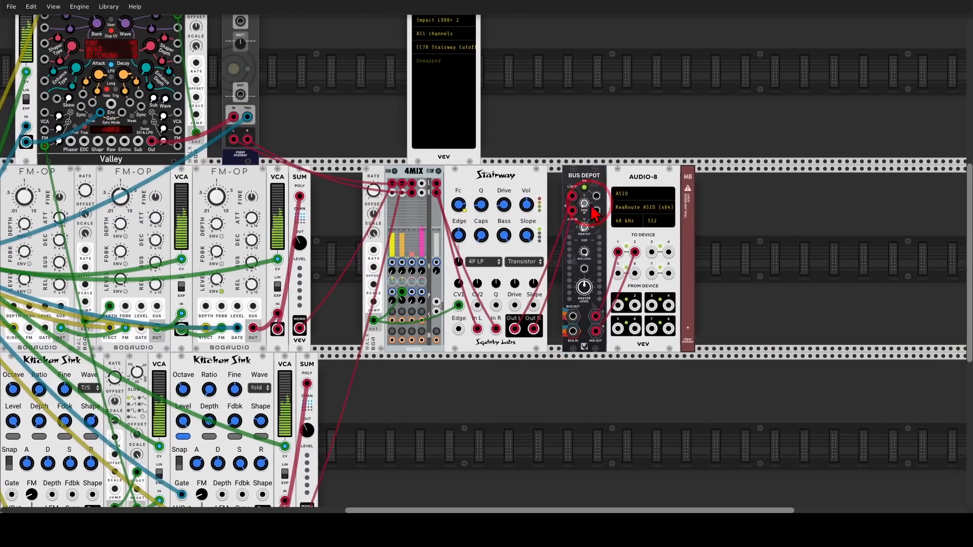
left_click_drag(585, 173, 711, 188)
right_click(619, 244)
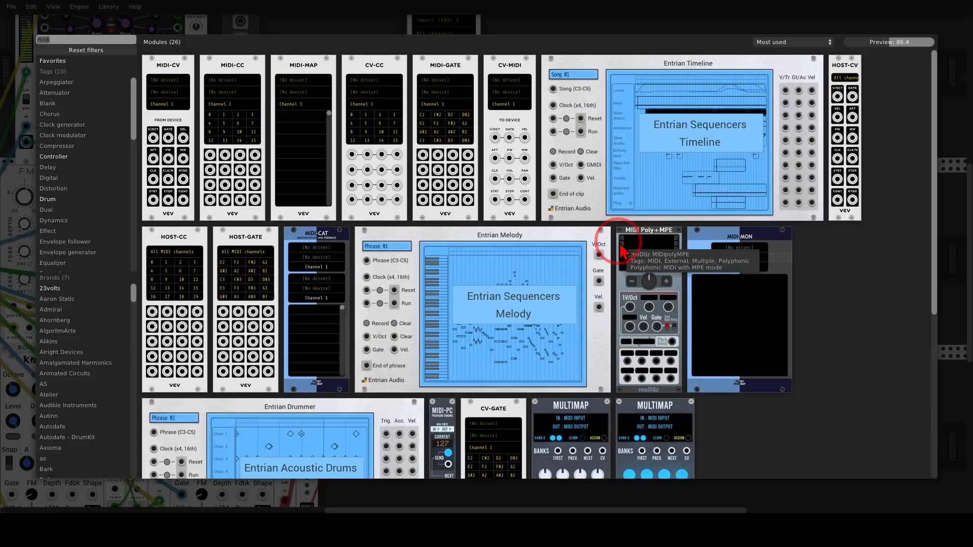
type("blo")
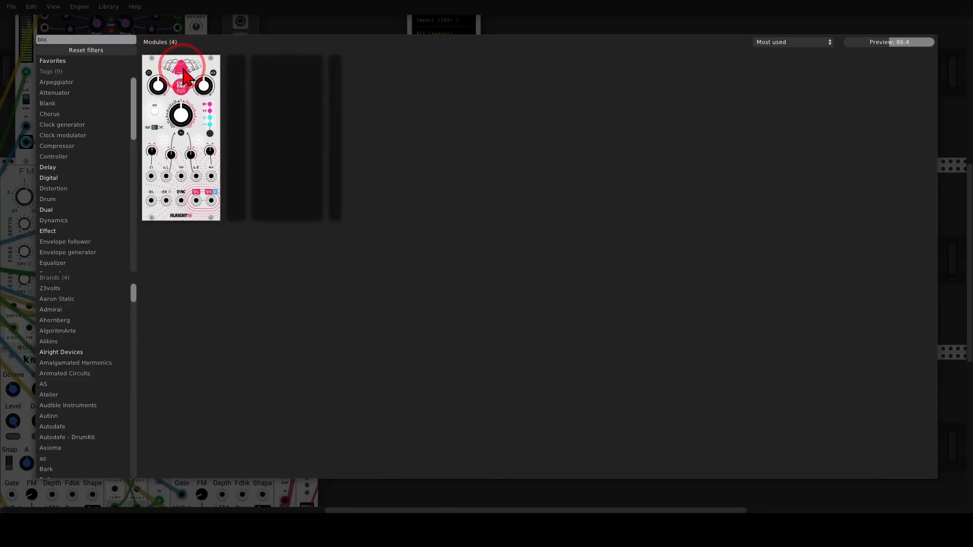
left_click_drag(205, 85, 534, 248)
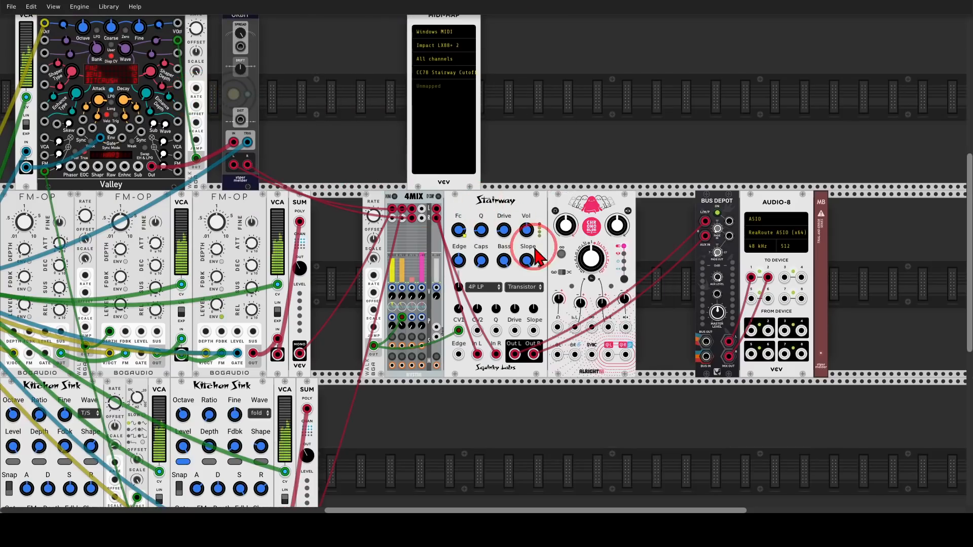
Make more room ahead of the Bus Depot and add a Valley Plateau reverb next to the Chronoblob
left_click_drag(722, 205, 833, 199)
right_click(763, 223)
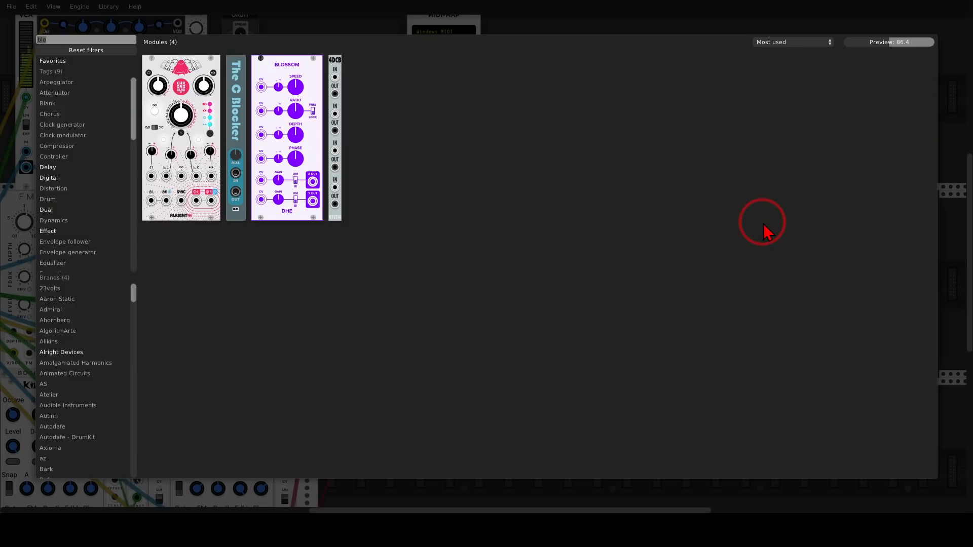
type("pla")
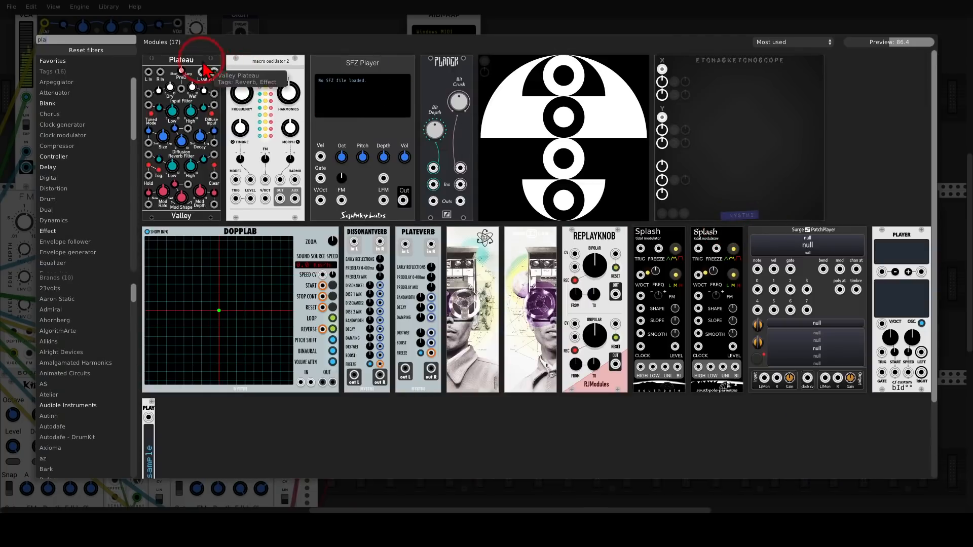
left_click_drag(202, 62, 681, 248)
Patch the Stairway's stereo output through the Chronoblob and Plateau into the Bus Depot
left_click_drag(815, 223, 625, 354)
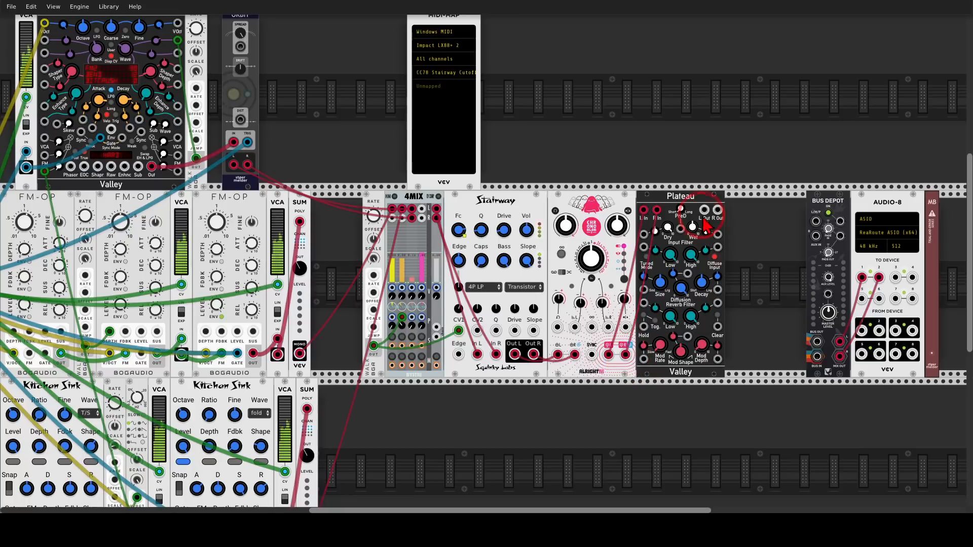
mouse_move(704, 212)
left_mouse_down()
mouse_move(816, 220)
mouse_move(817, 235)
mouse_move(718, 210)
left_mouse_up()
Set the Chronoblob's R Delay Time CV to 10.2% and feedback to 45.267%, and lower the Plateau's wet level
left_click_drag(590, 268, 597, 304)
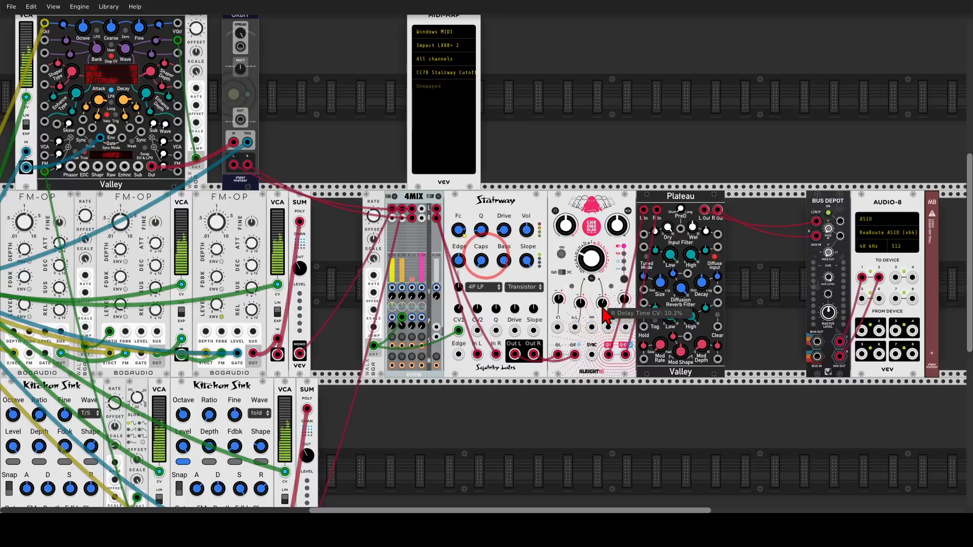
scroll(606, 327, "up", 3)
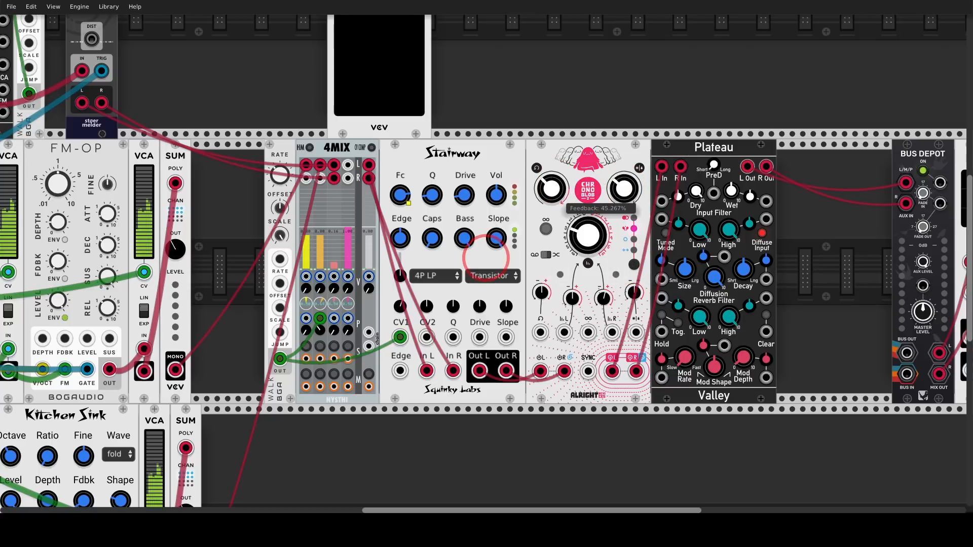
left_click_drag(689, 142, 628, 137)
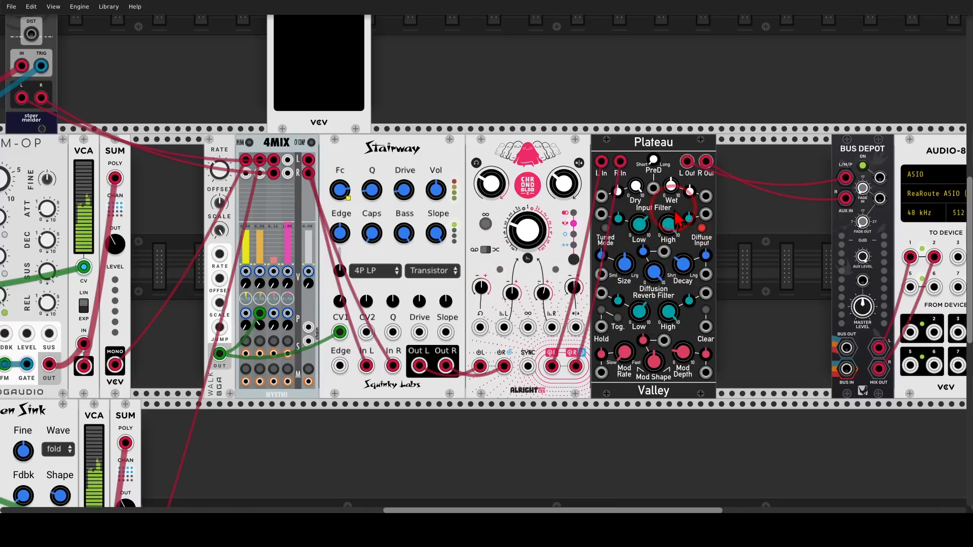
left_click_drag(671, 187, 667, 214)
scroll(495, 102, "down", 5)
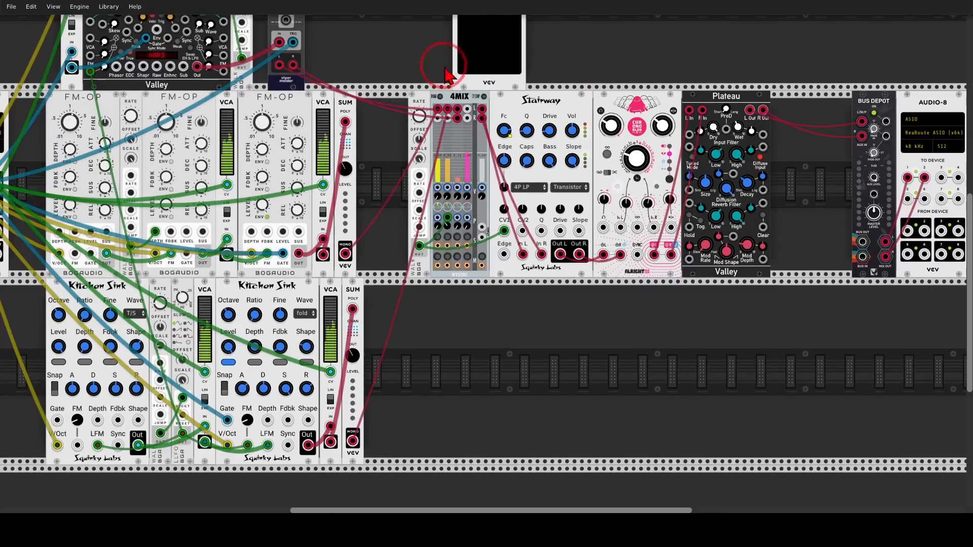
scroll(555, 92, "down", 4)
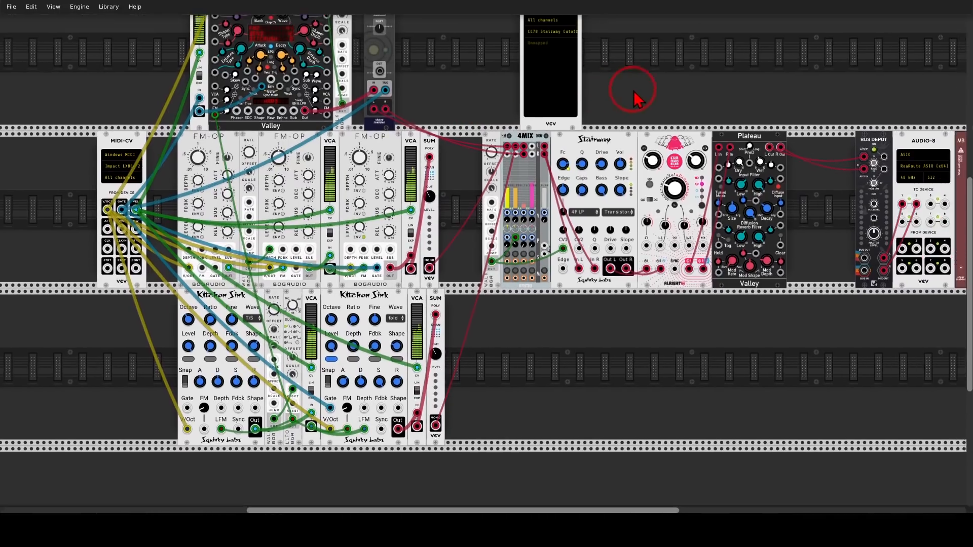
left_click_drag(633, 91, 634, 105)
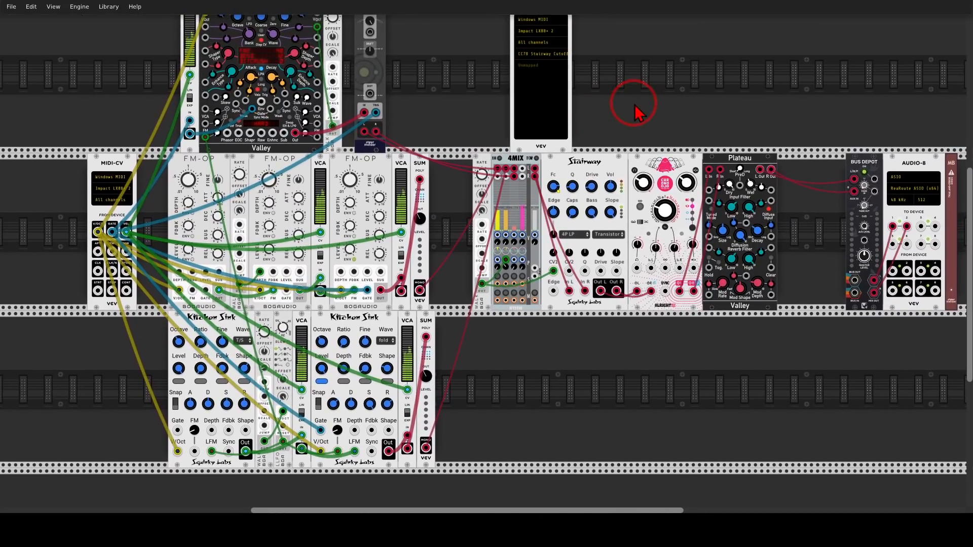